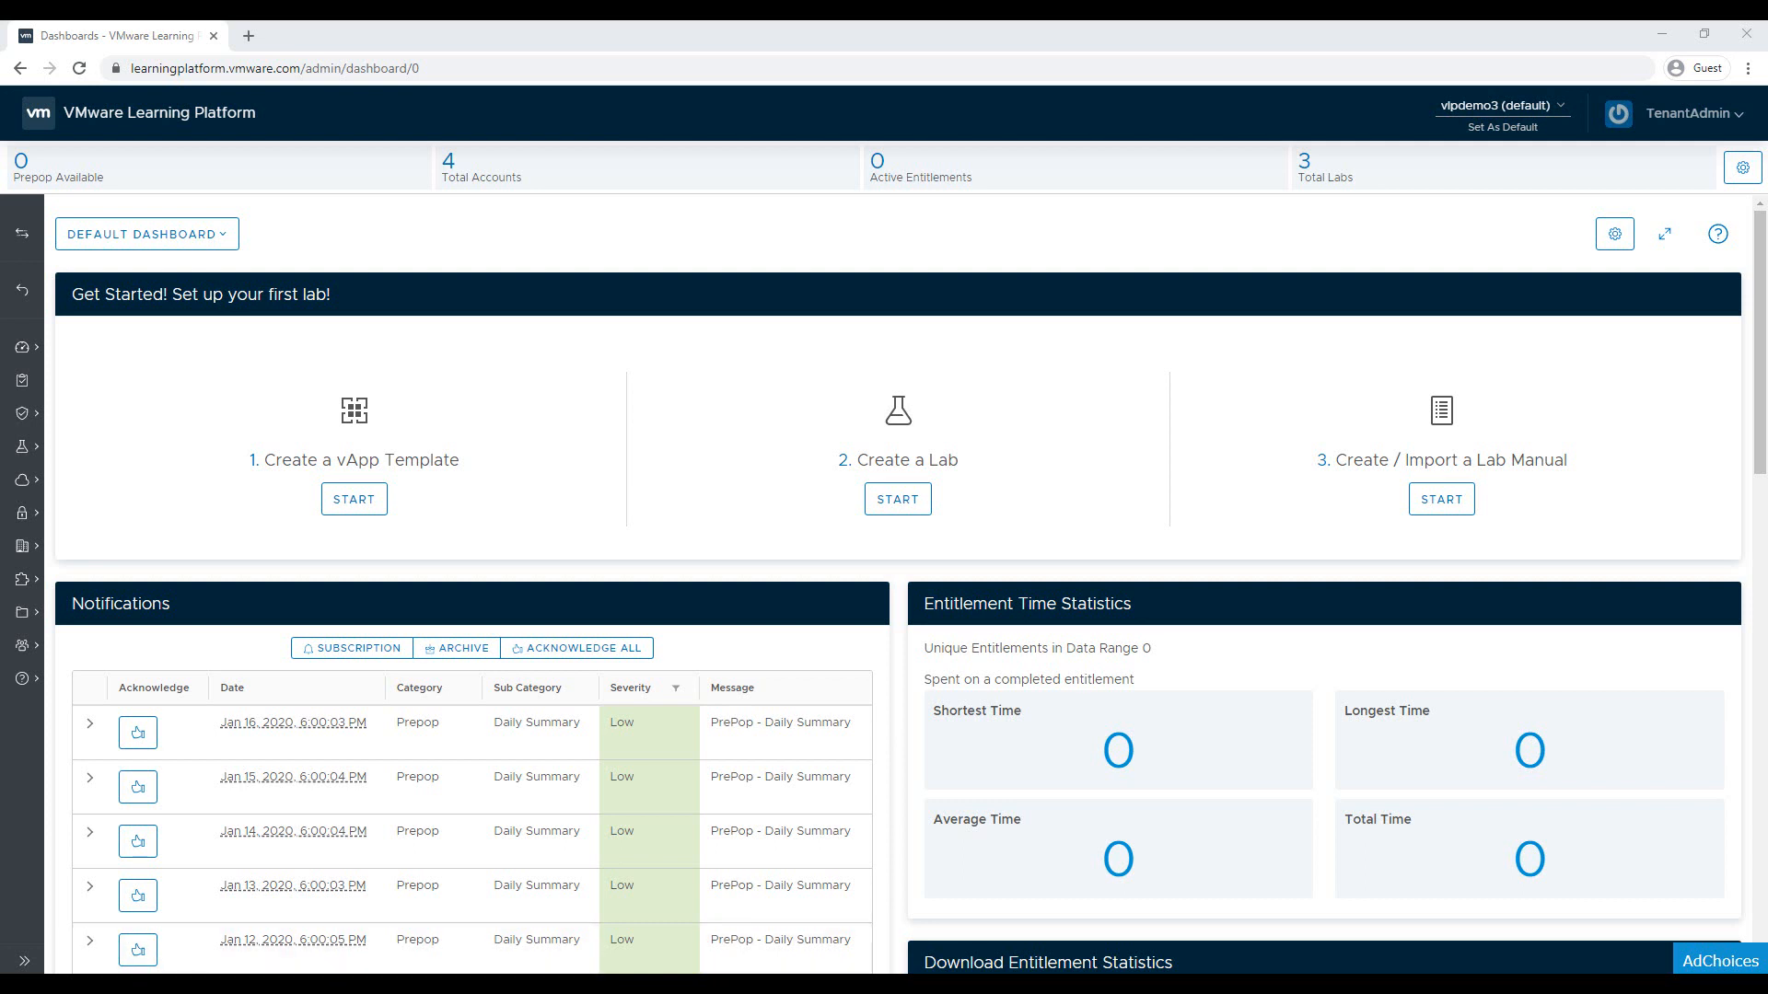
# Go to the Lab Builder page under Lab Management in the expanded sidebar
pyautogui.click(25, 960)
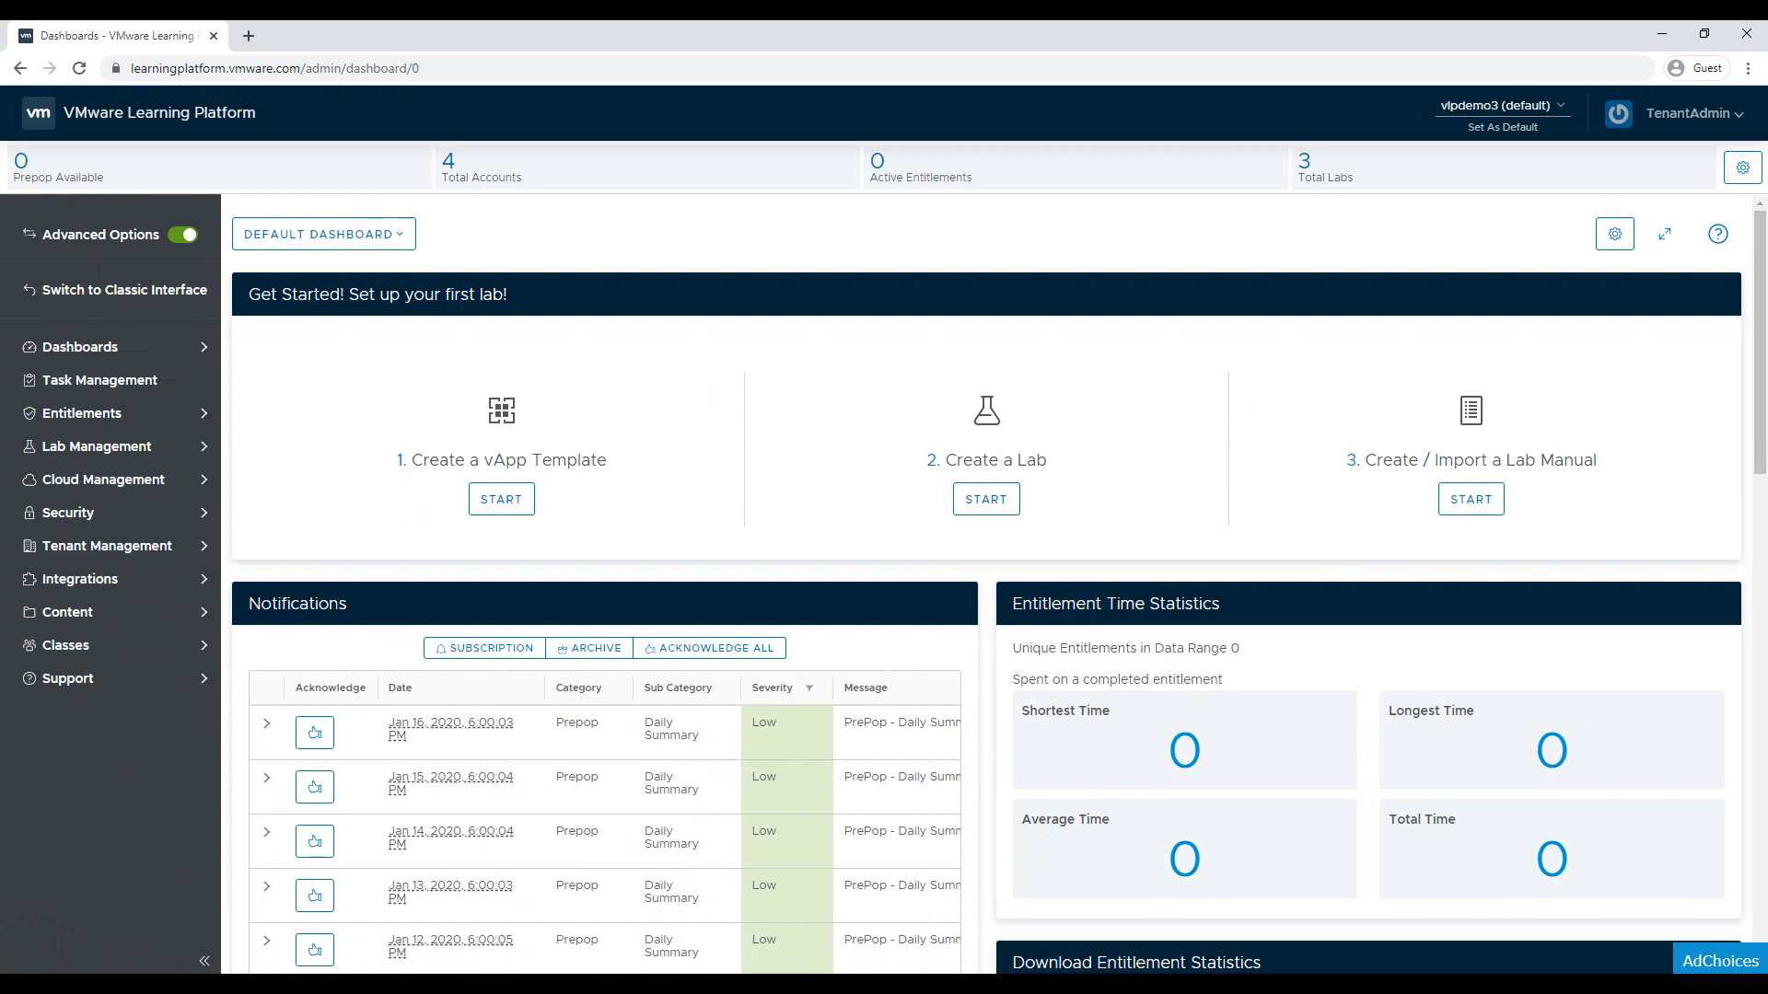
pyautogui.click(99, 446)
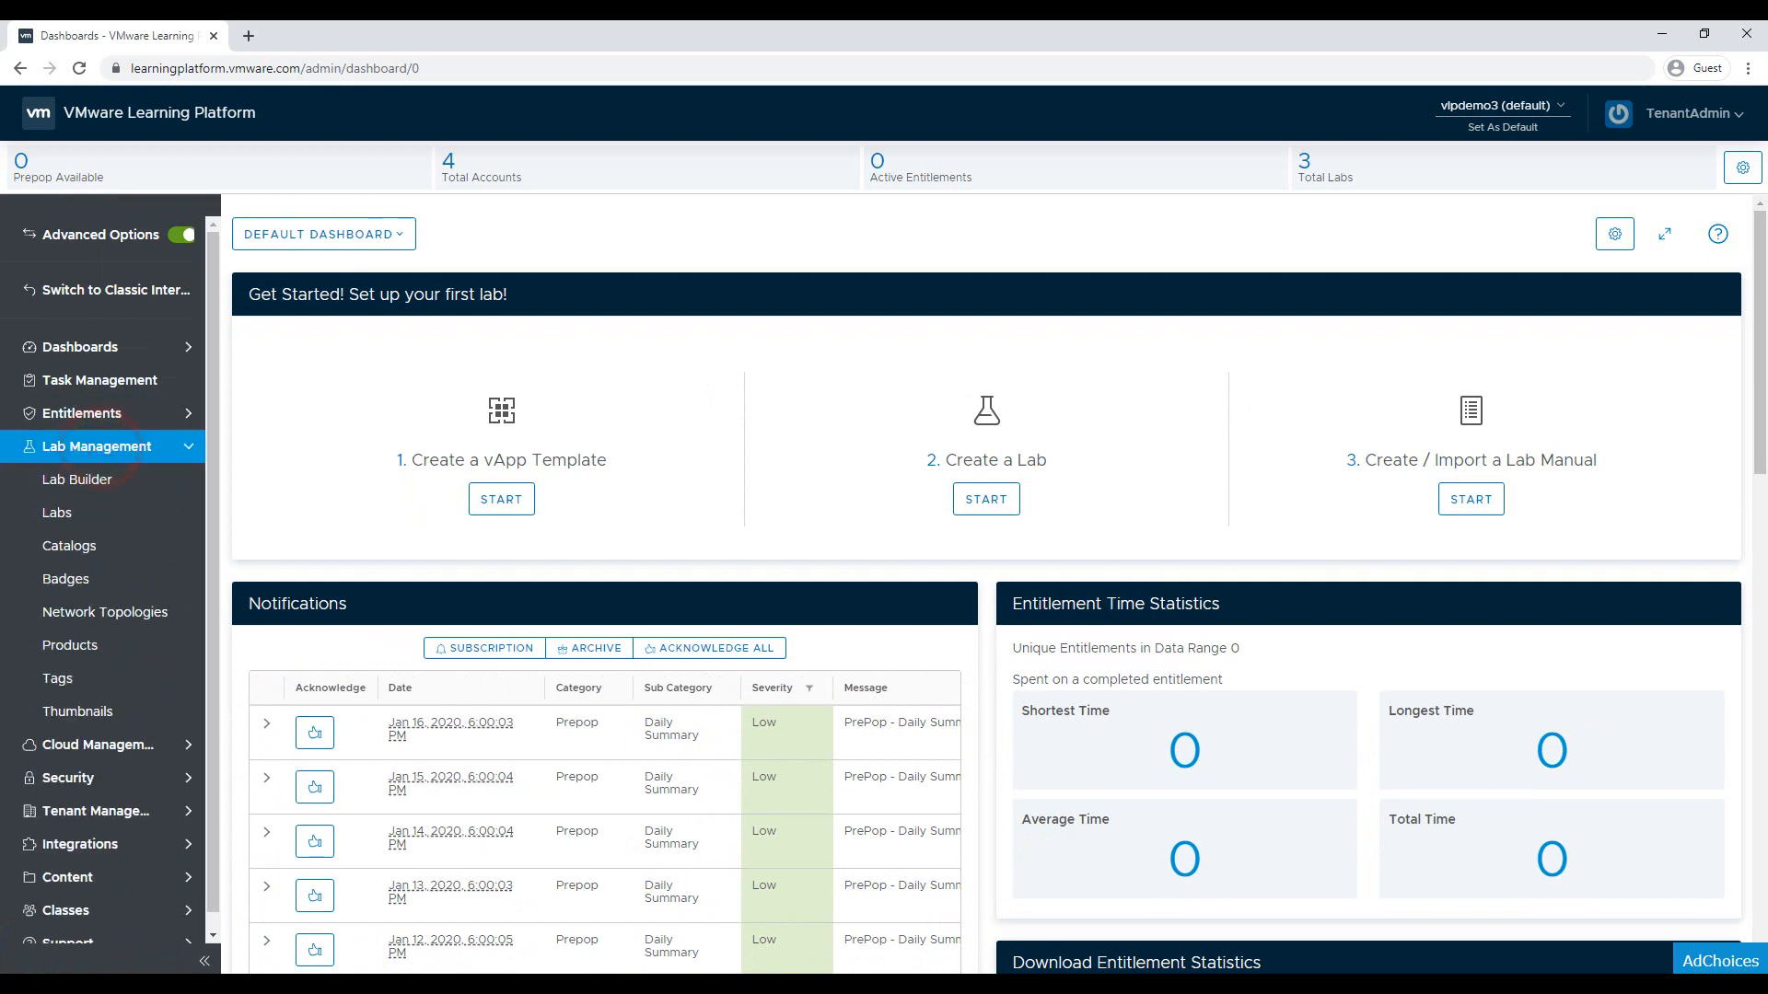
pyautogui.click(103, 479)
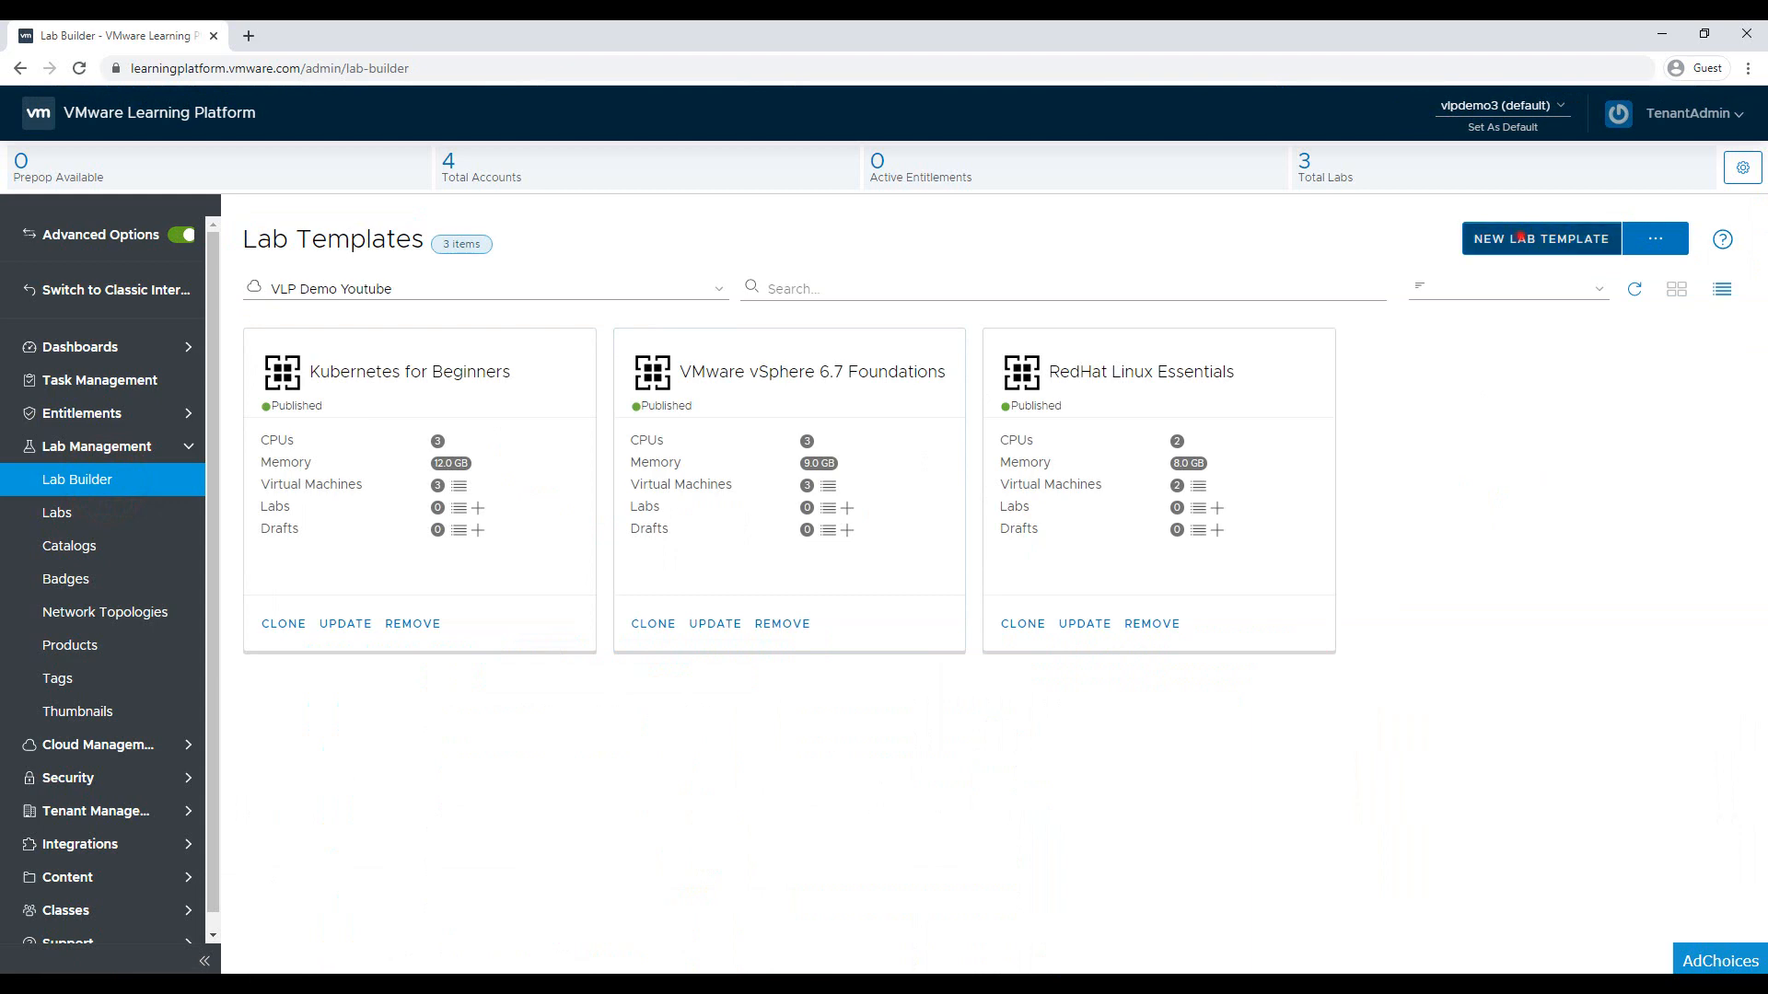
# Create the 'Ubuntu 101' template with VM Ubuntux64-vm_1 and description 'This is just a demo'
pyautogui.click(1521, 239)
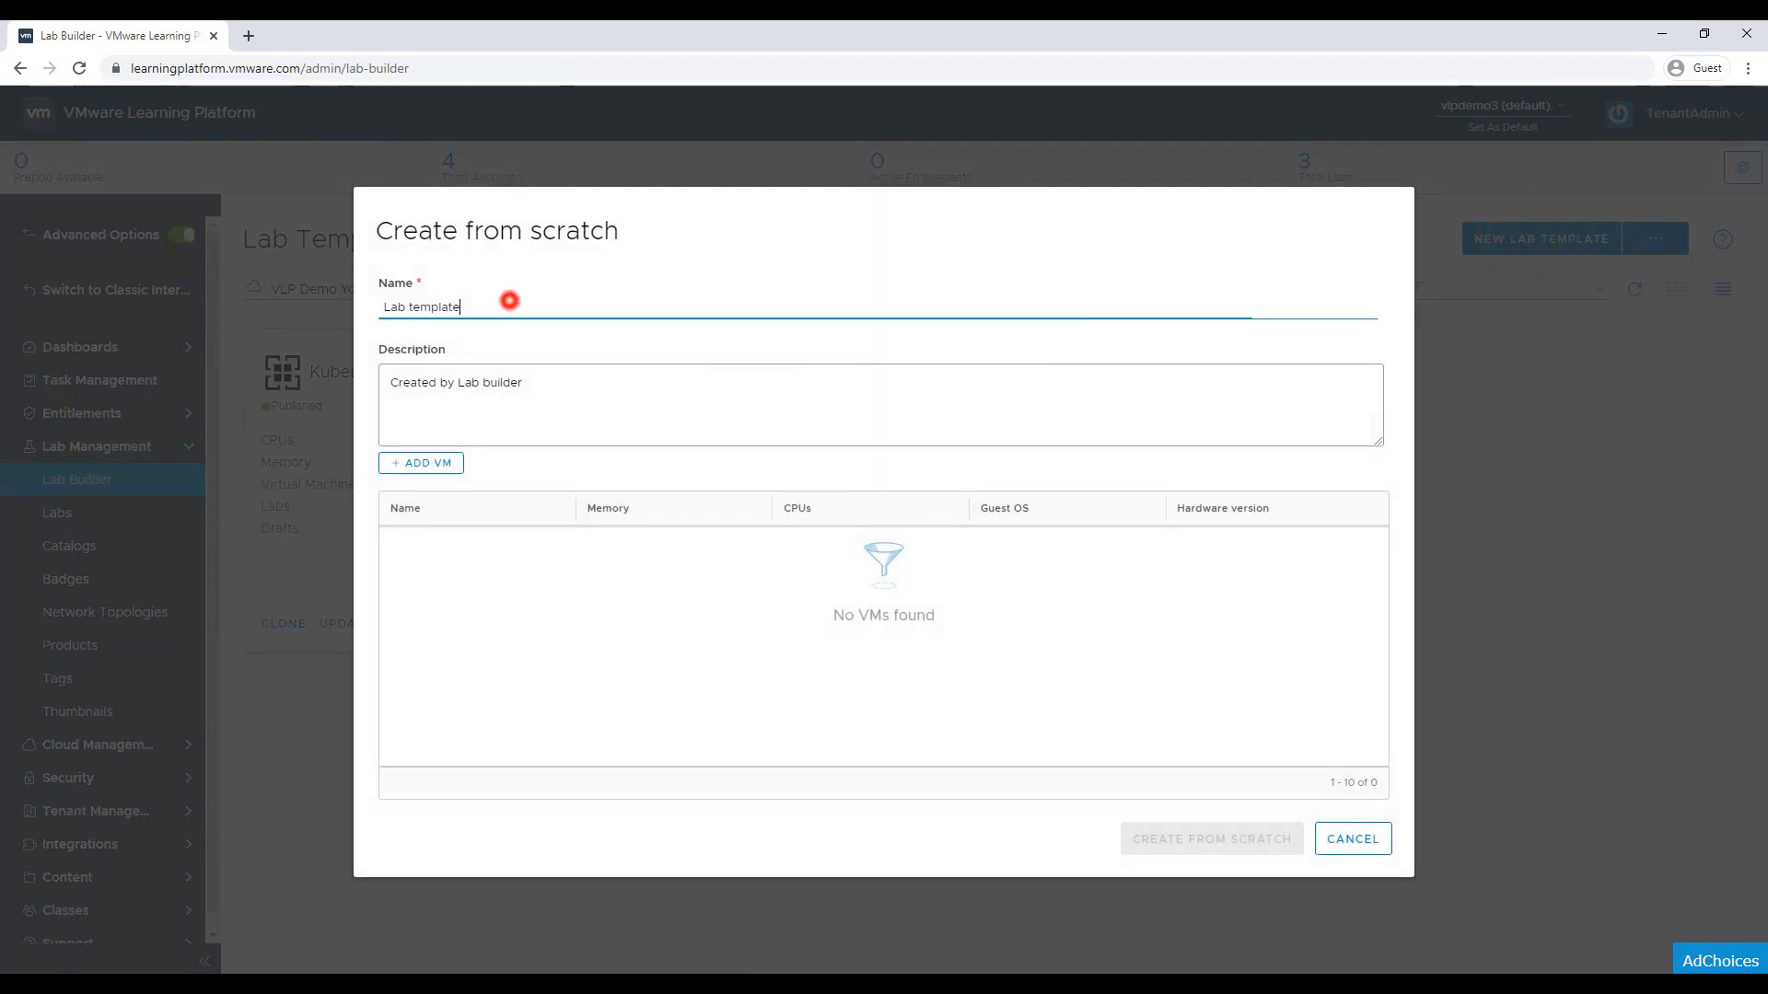
pyautogui.tripleClick(504, 300)
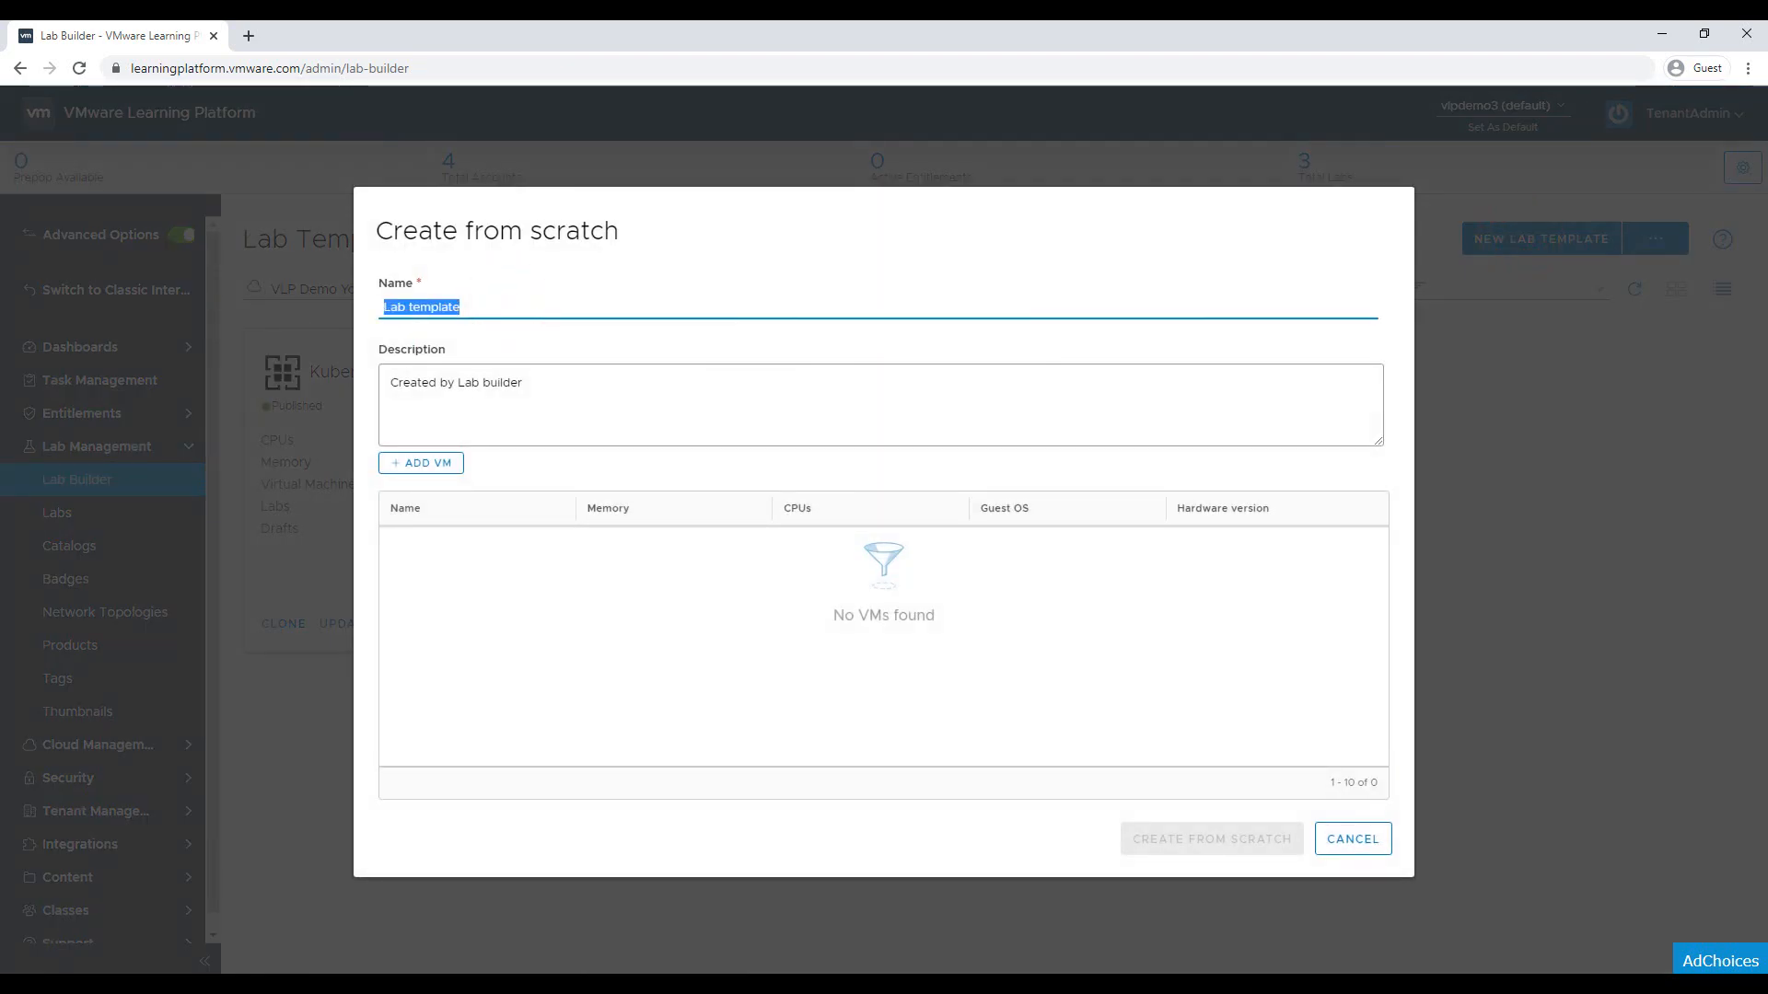
pyautogui.write('Ubuntu ')
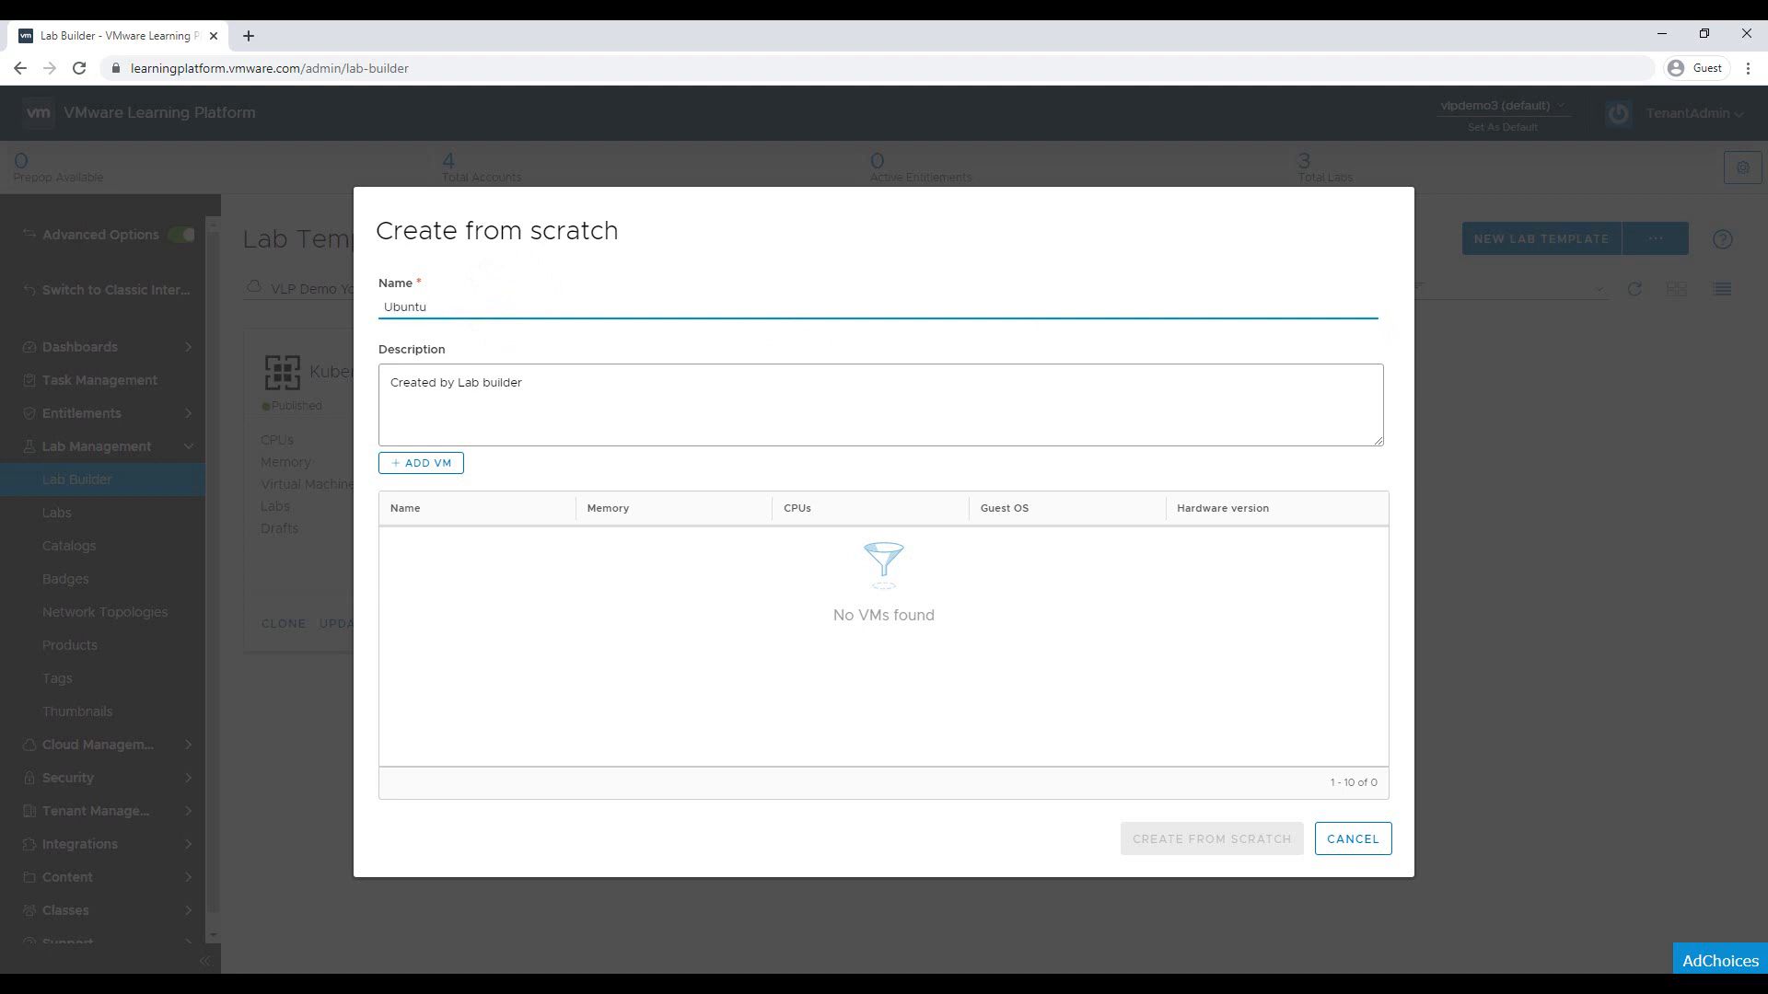
pyautogui.write('101')
pyautogui.click(429, 462)
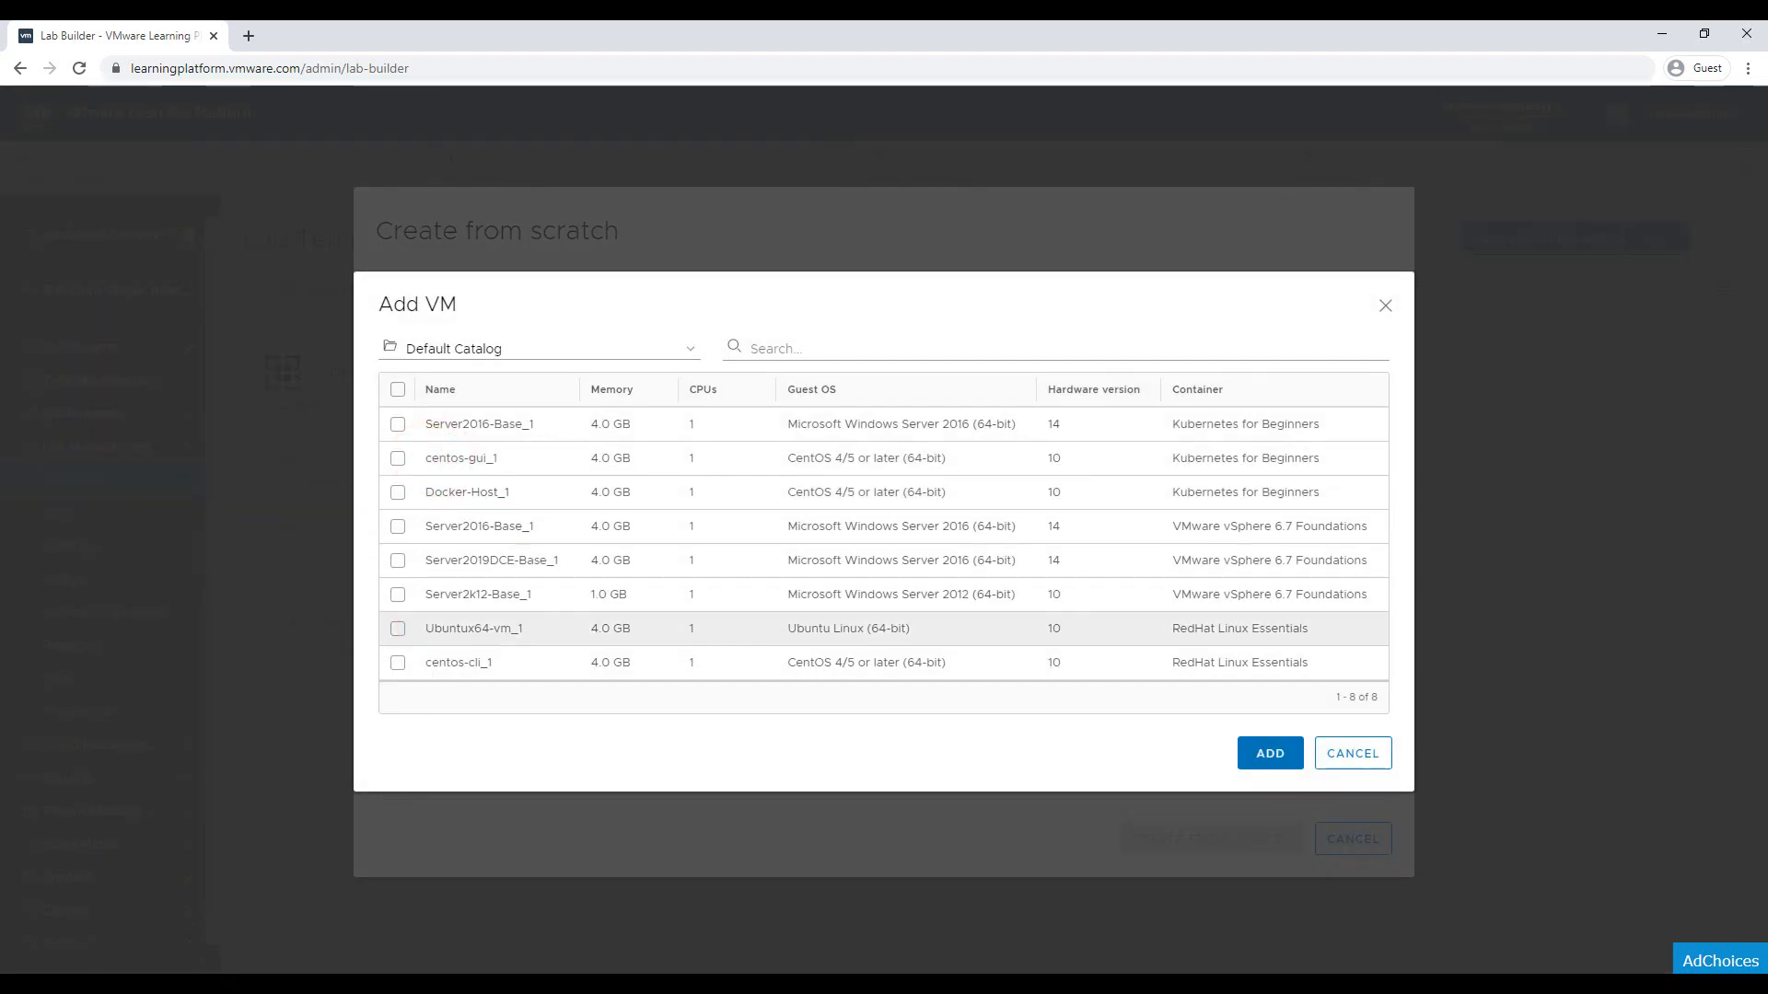
pyautogui.click(397, 628)
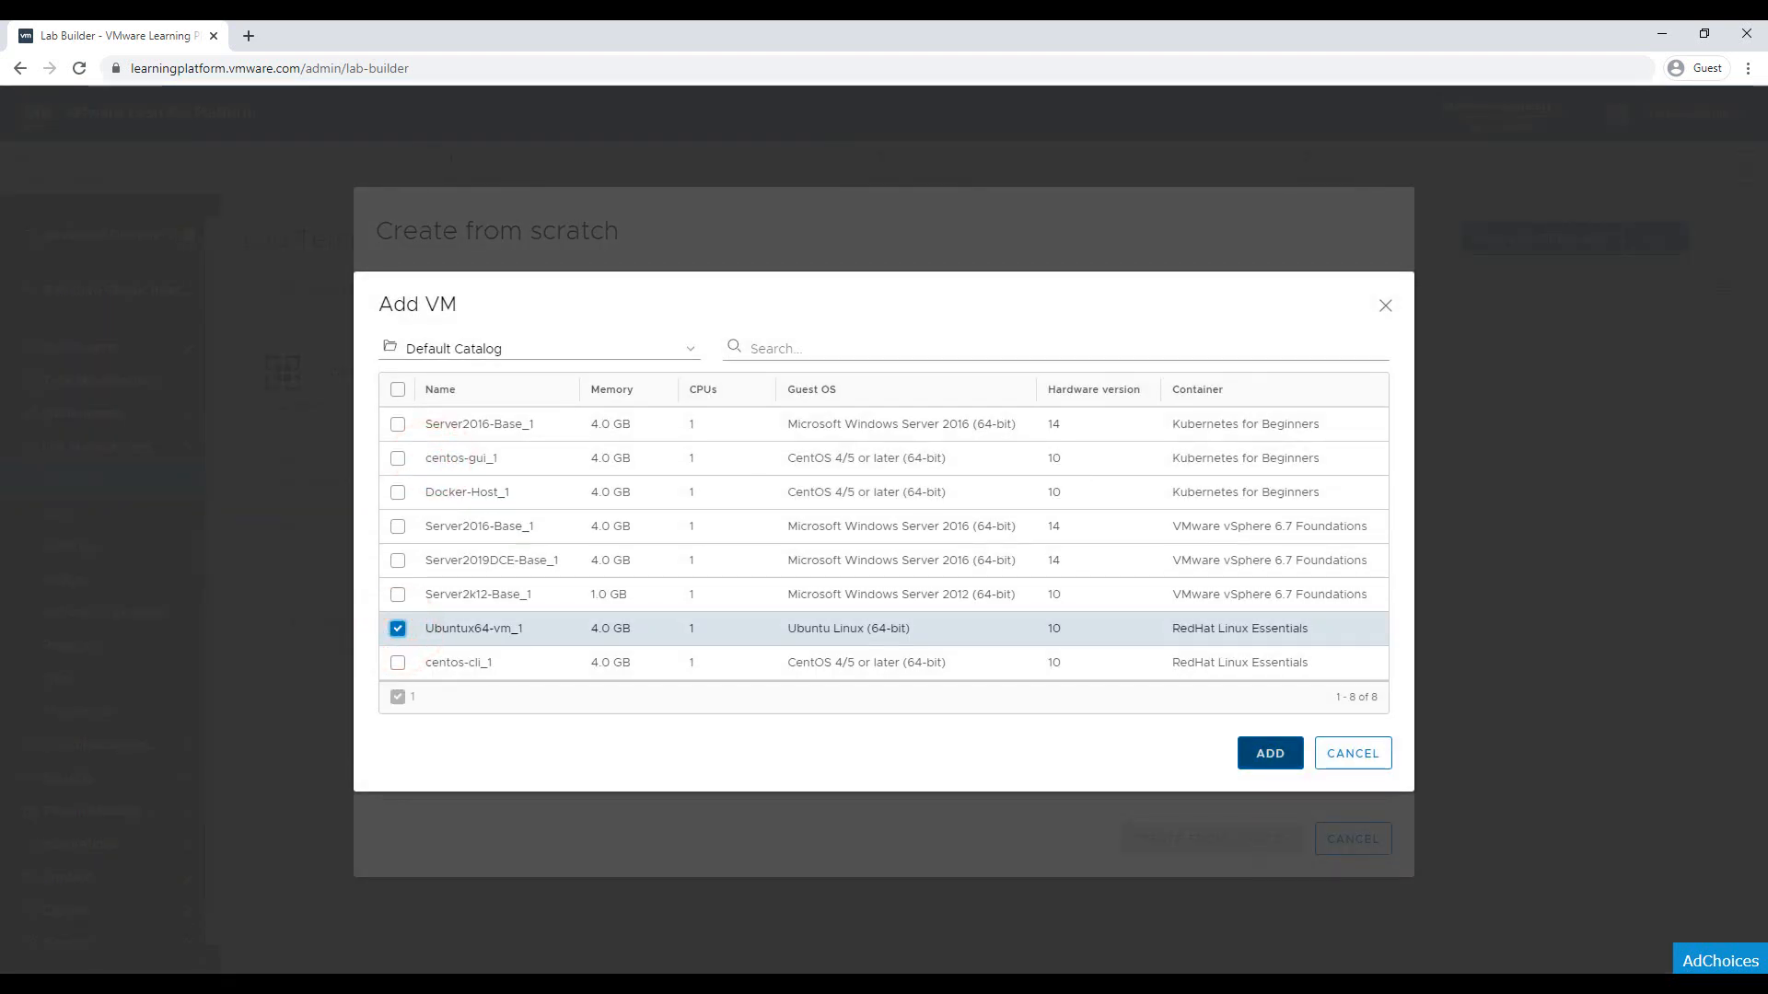
pyautogui.click(1269, 753)
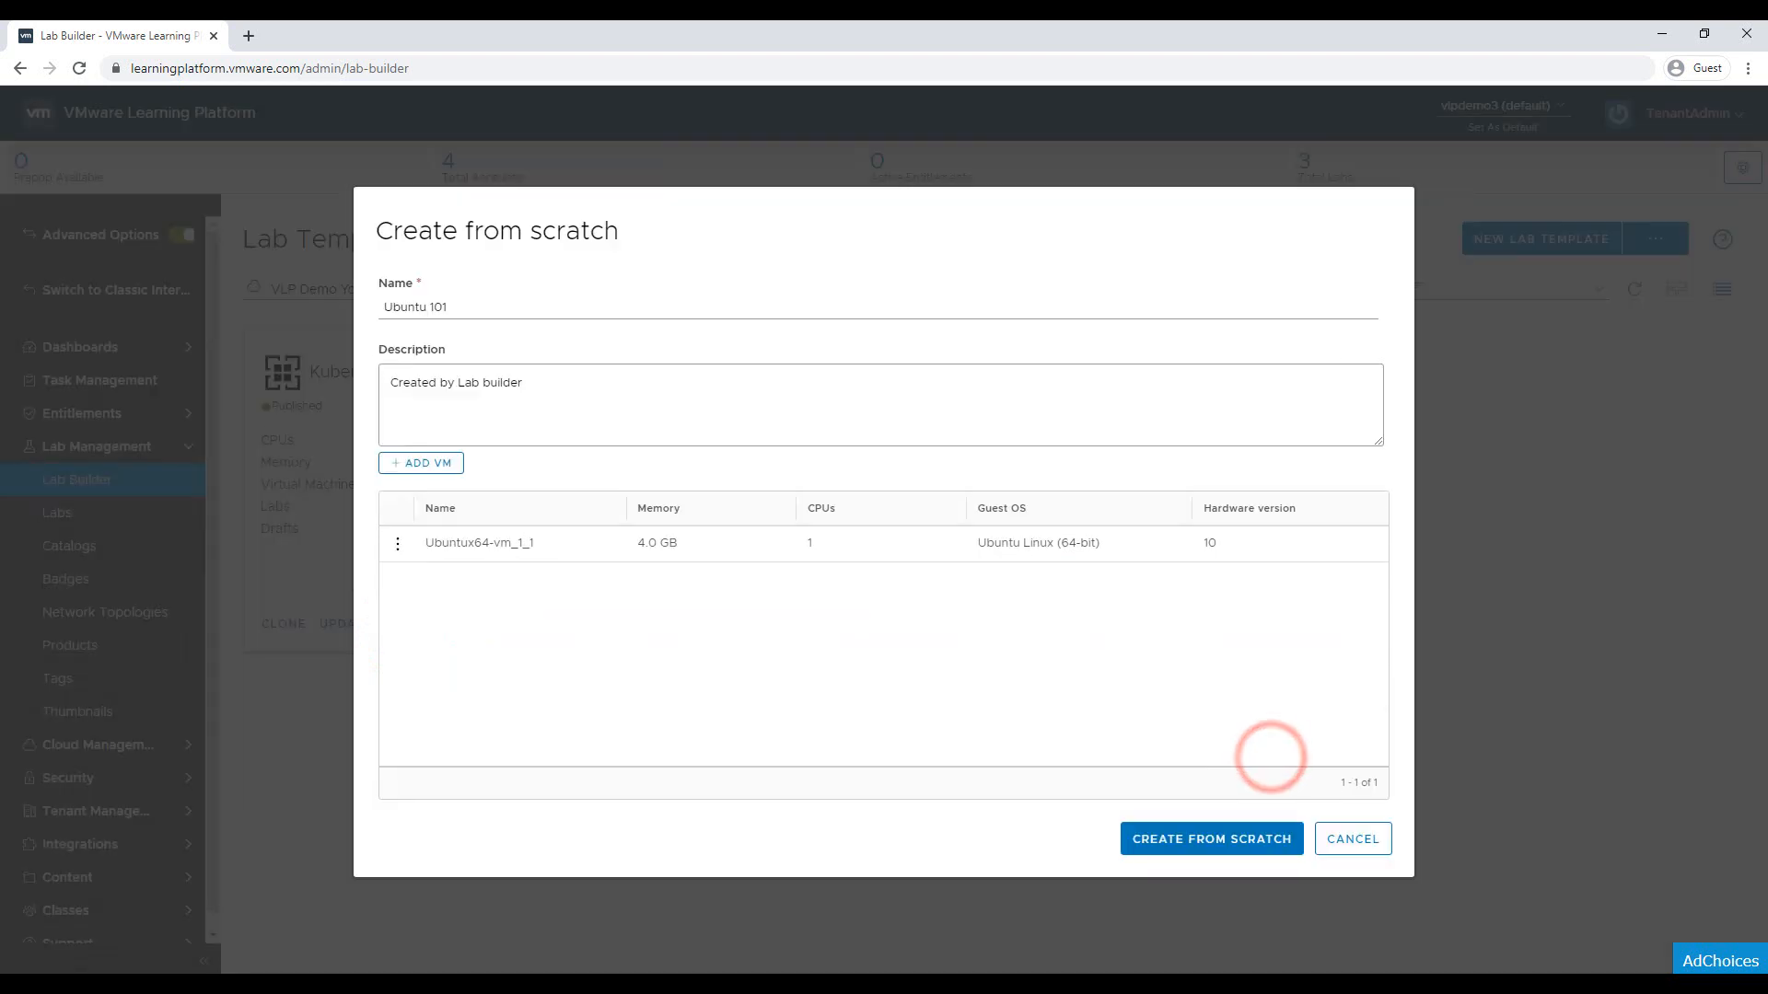
pyautogui.moveTo(552, 382); pyautogui.dragTo(389, 382)
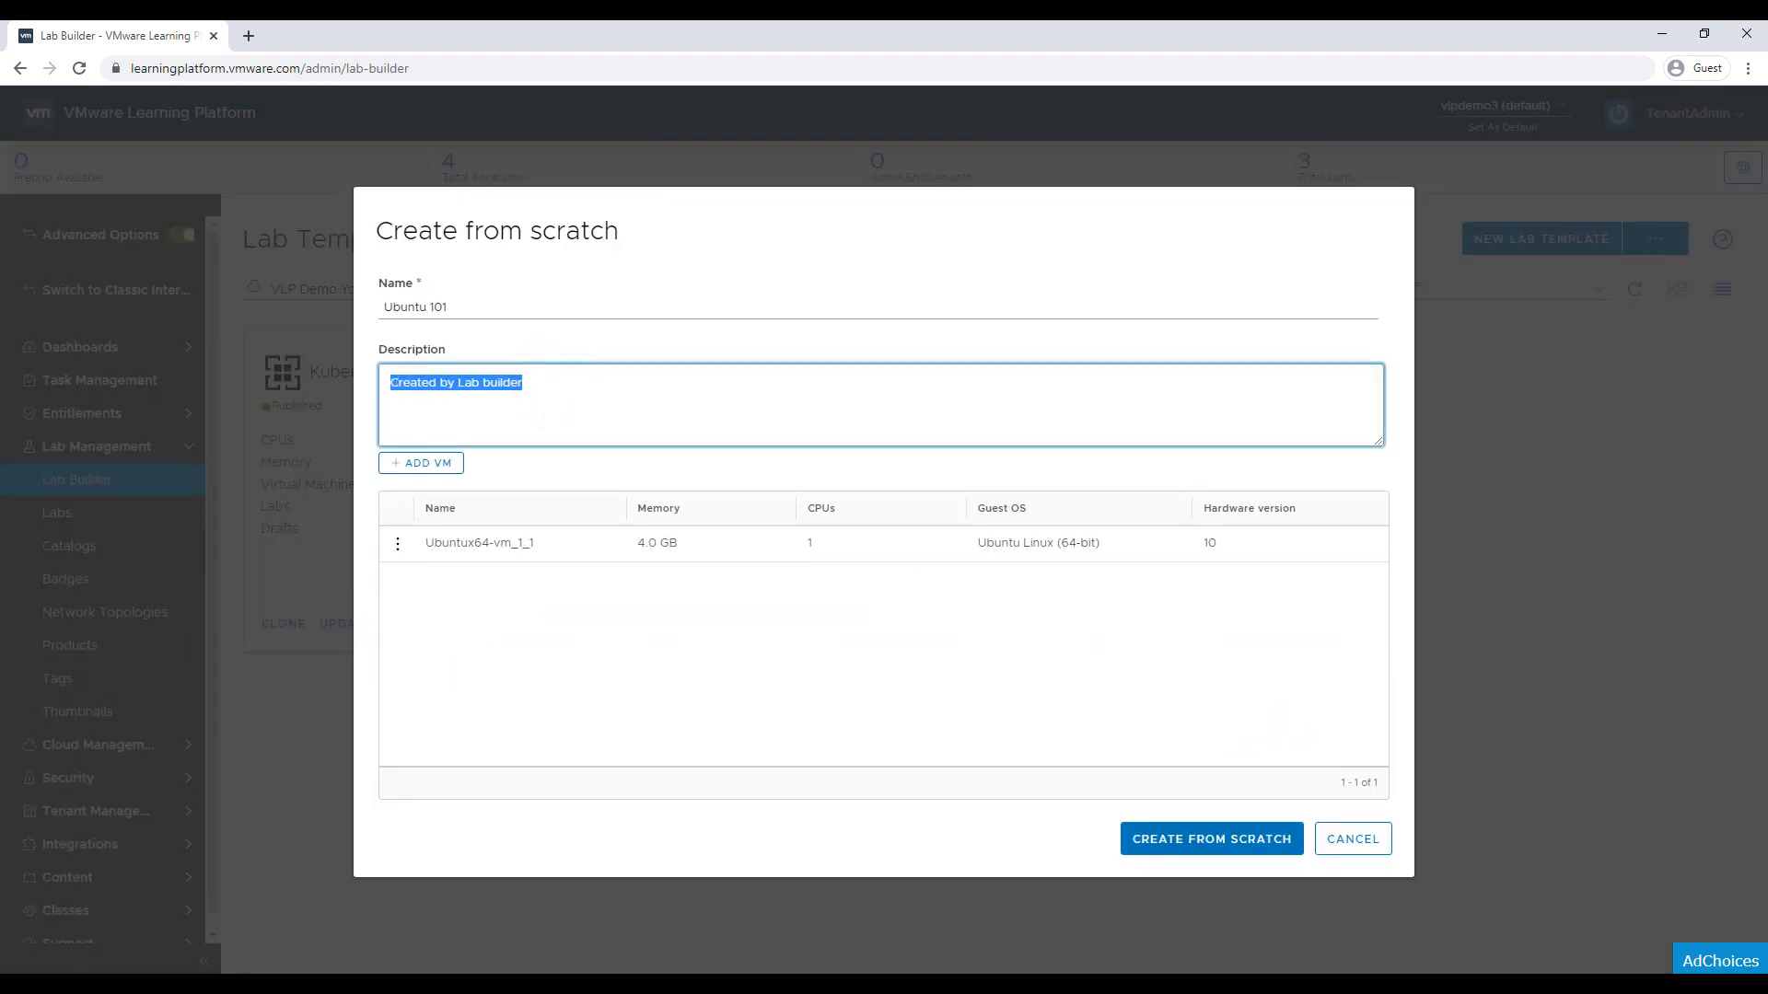
pyautogui.write('This is just')
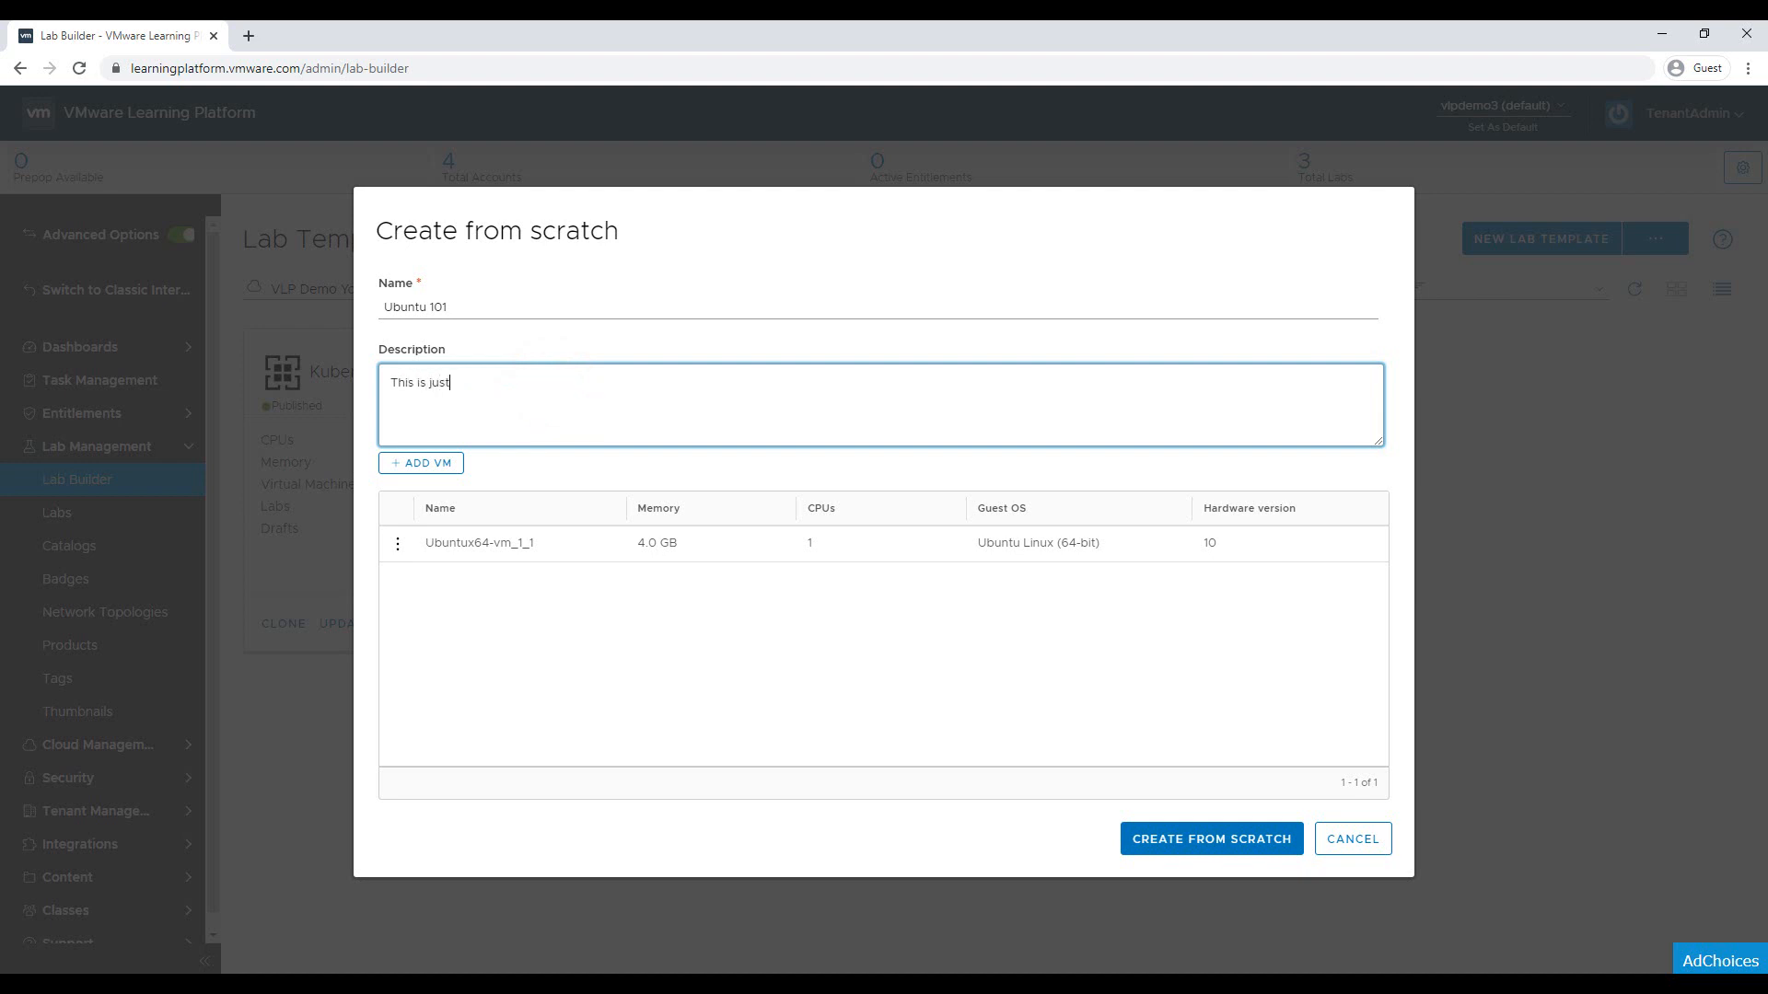
pyautogui.write(' a demo')
pyautogui.click(1163, 844)
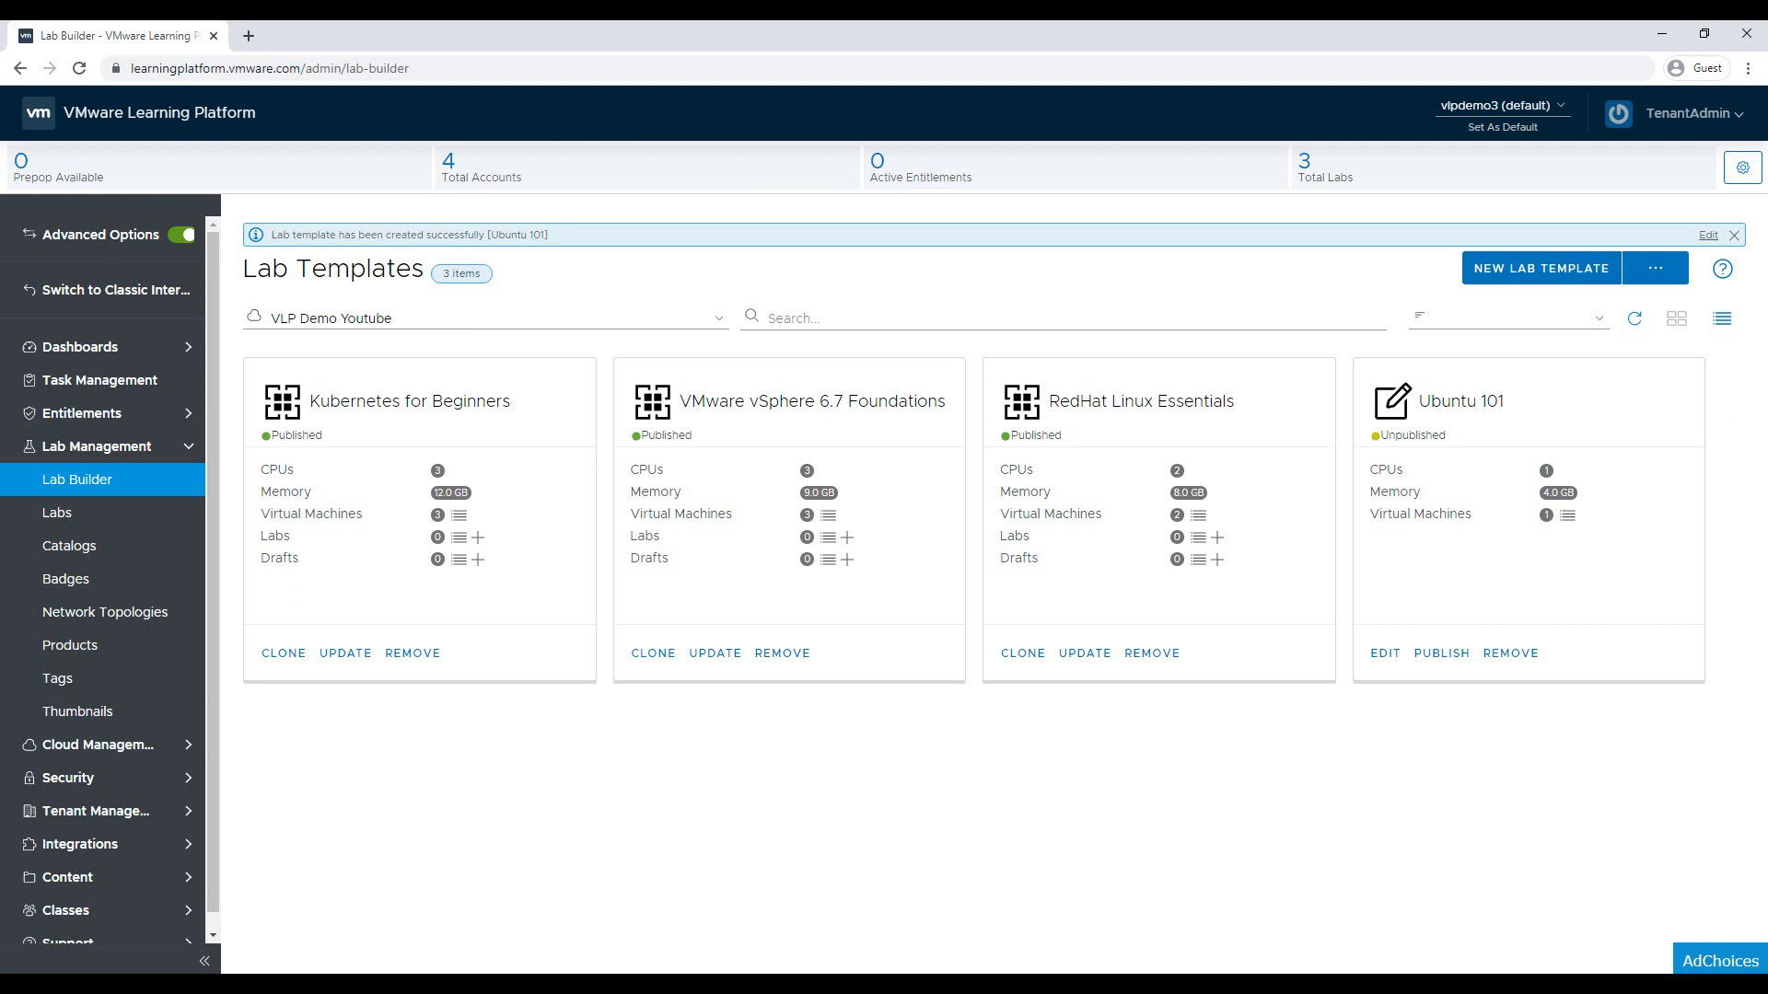
# Dismiss the creation notice and open the Ubuntu 101 template for editing
pyautogui.click(1734, 235)
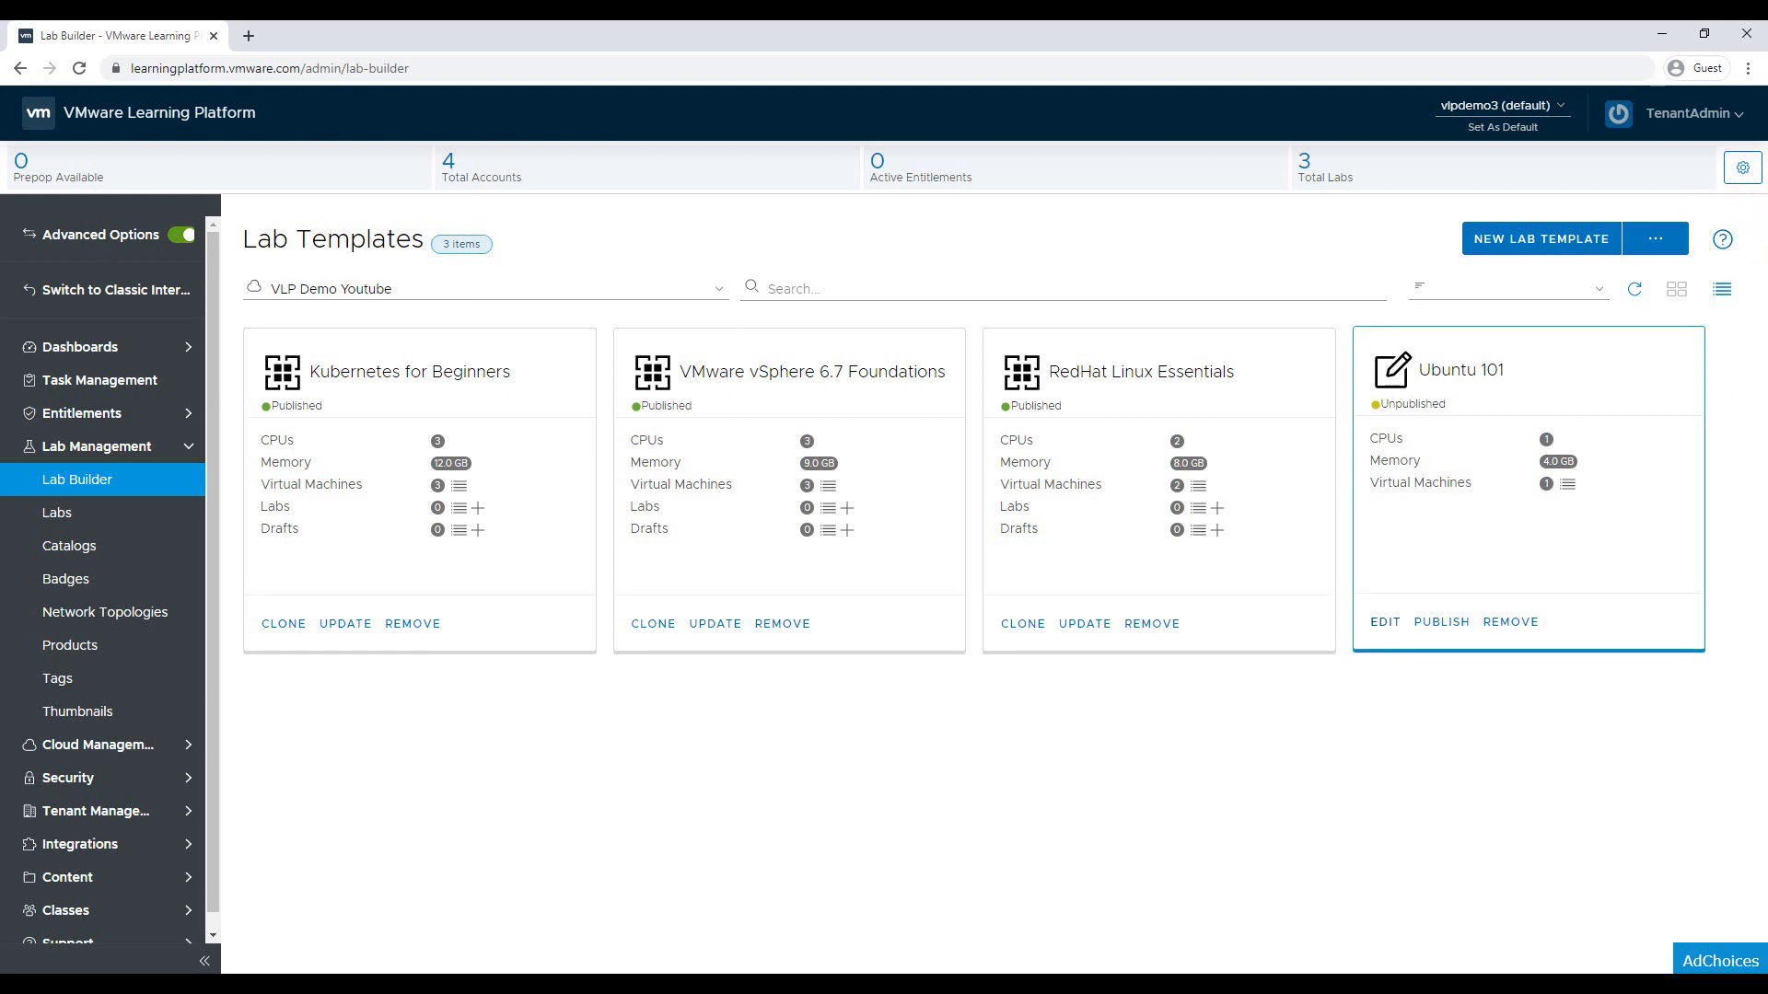
pyautogui.click(1384, 622)
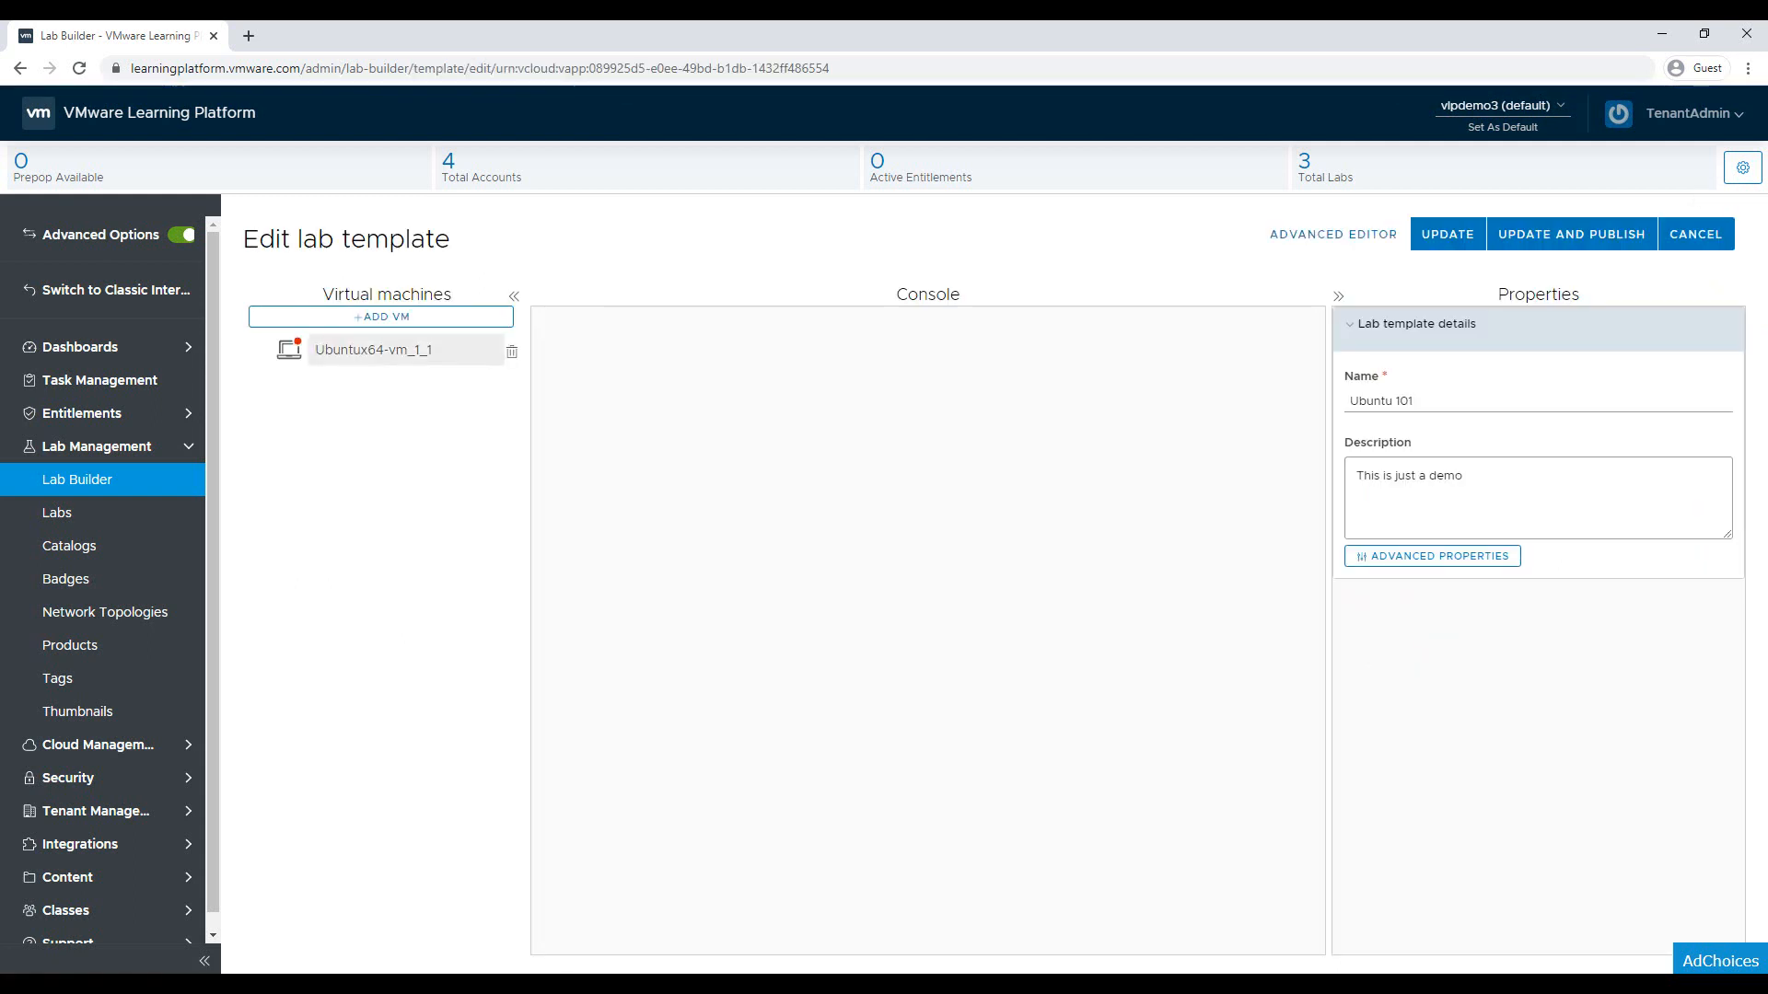
# Rename the template's Ubuntu VM to 'Samba Server'
pyautogui.click(403, 355)
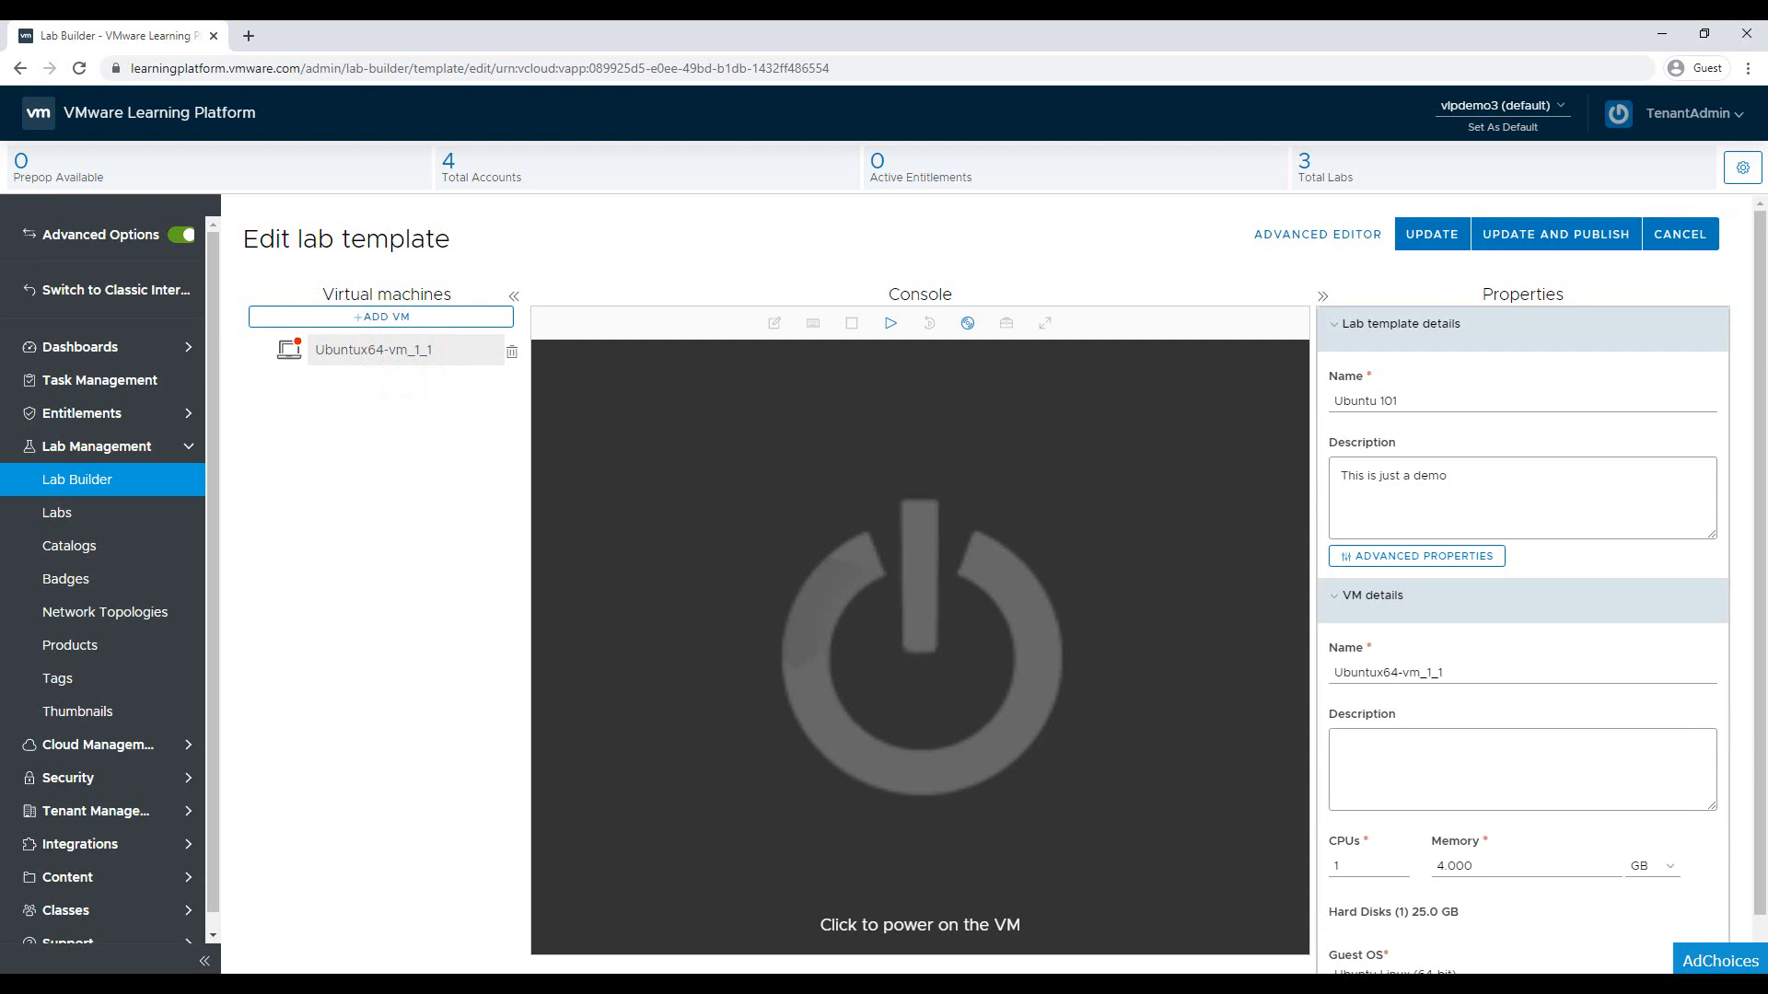
pyautogui.click(1473, 670)
pyautogui.hotkey('ctrl', 'a')
pyautogui.write('S')
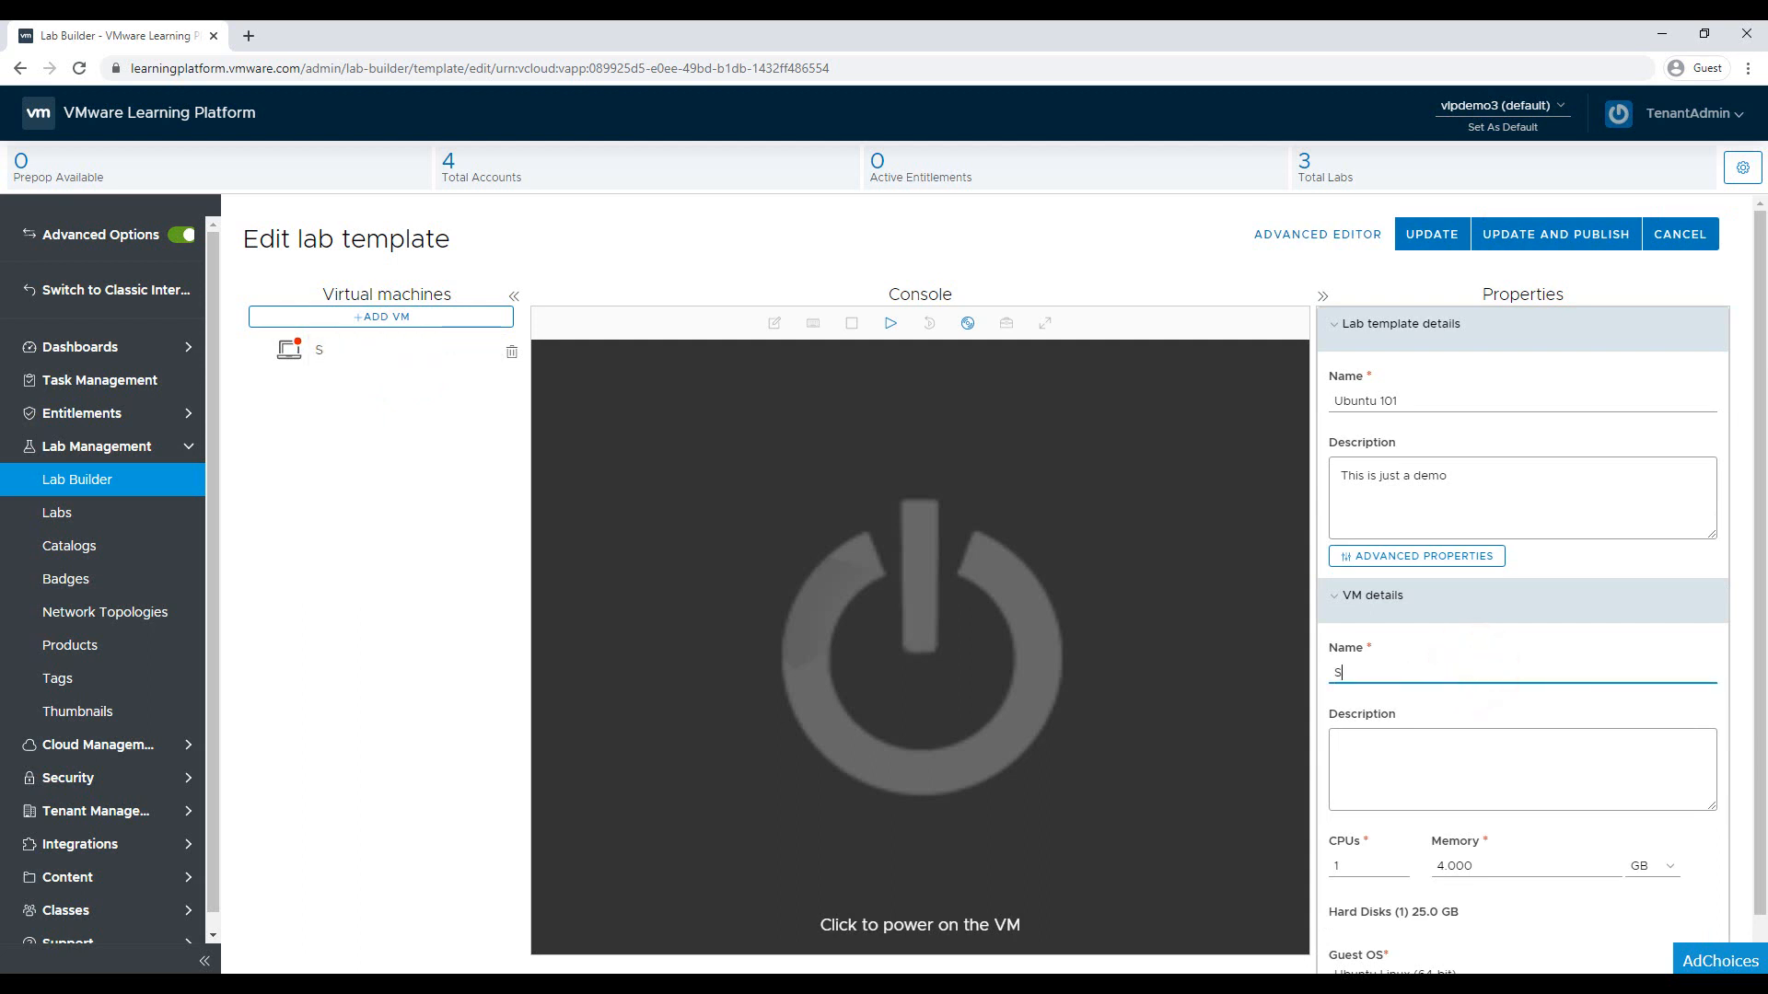
pyautogui.write('amba Server')
# Give Samba Server 2 CPUs, 8 GB memory and Ubuntu Linux (64-bit) guest OS
pyautogui.scroll(-1, 1358, 810)
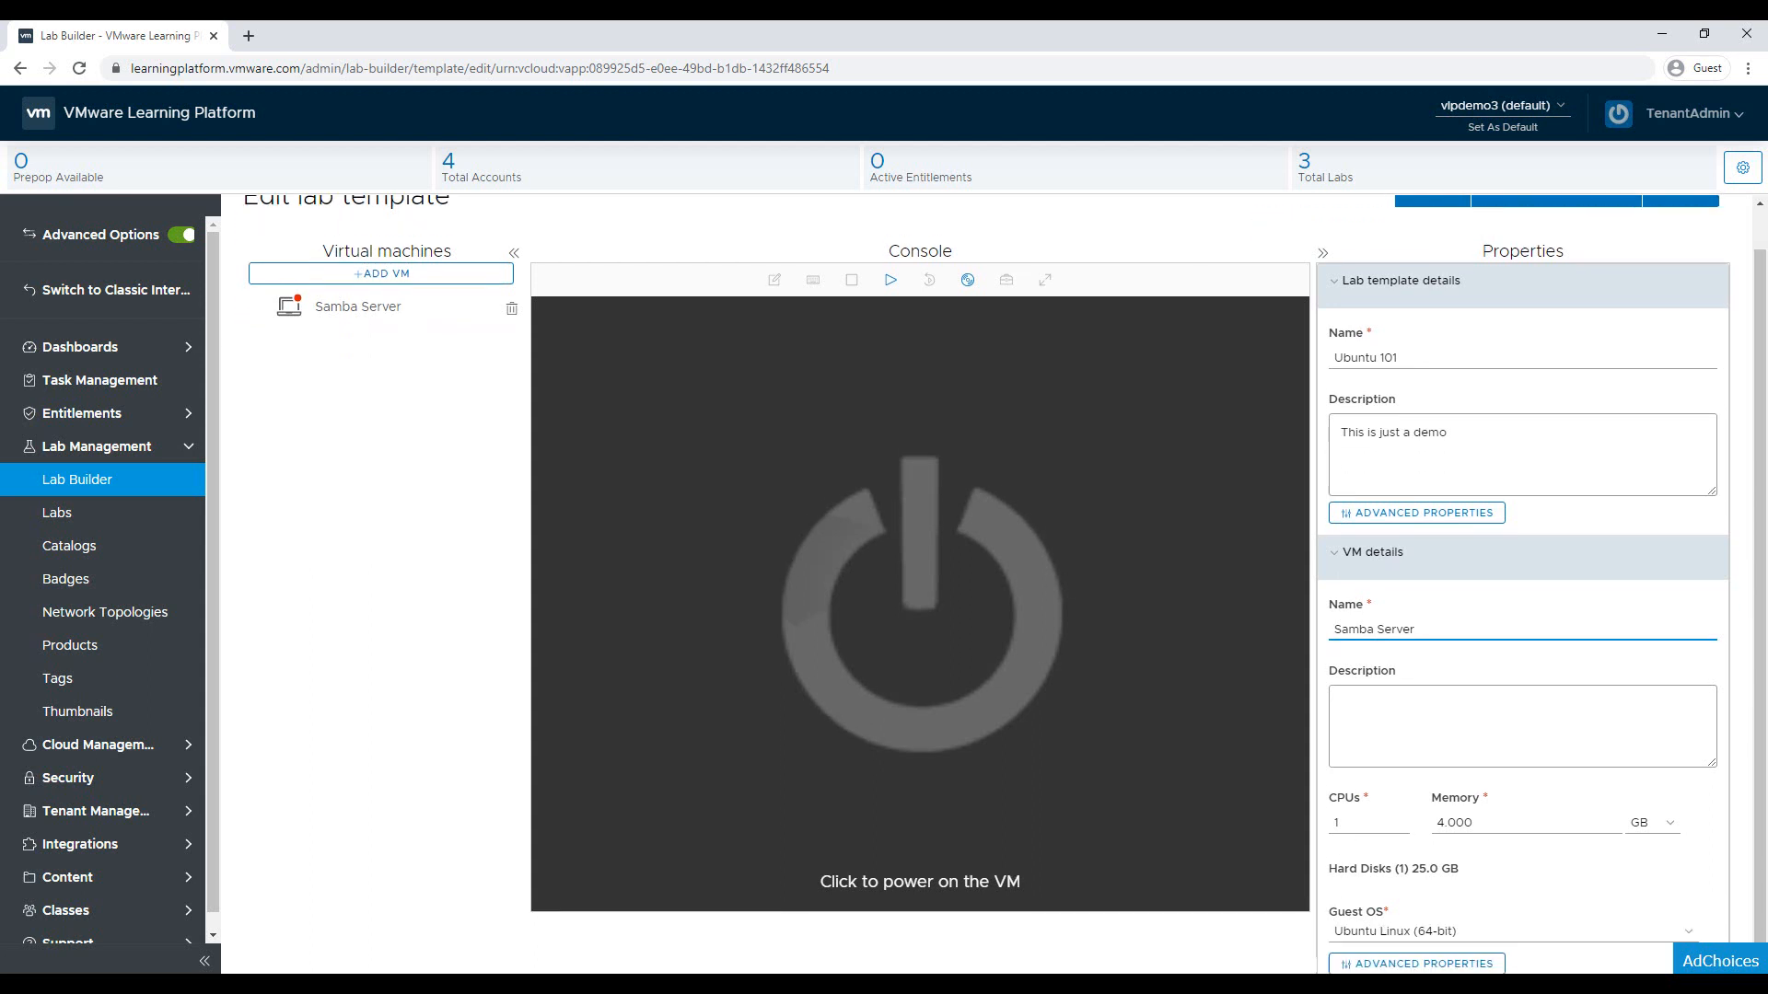
pyautogui.click(1359, 810)
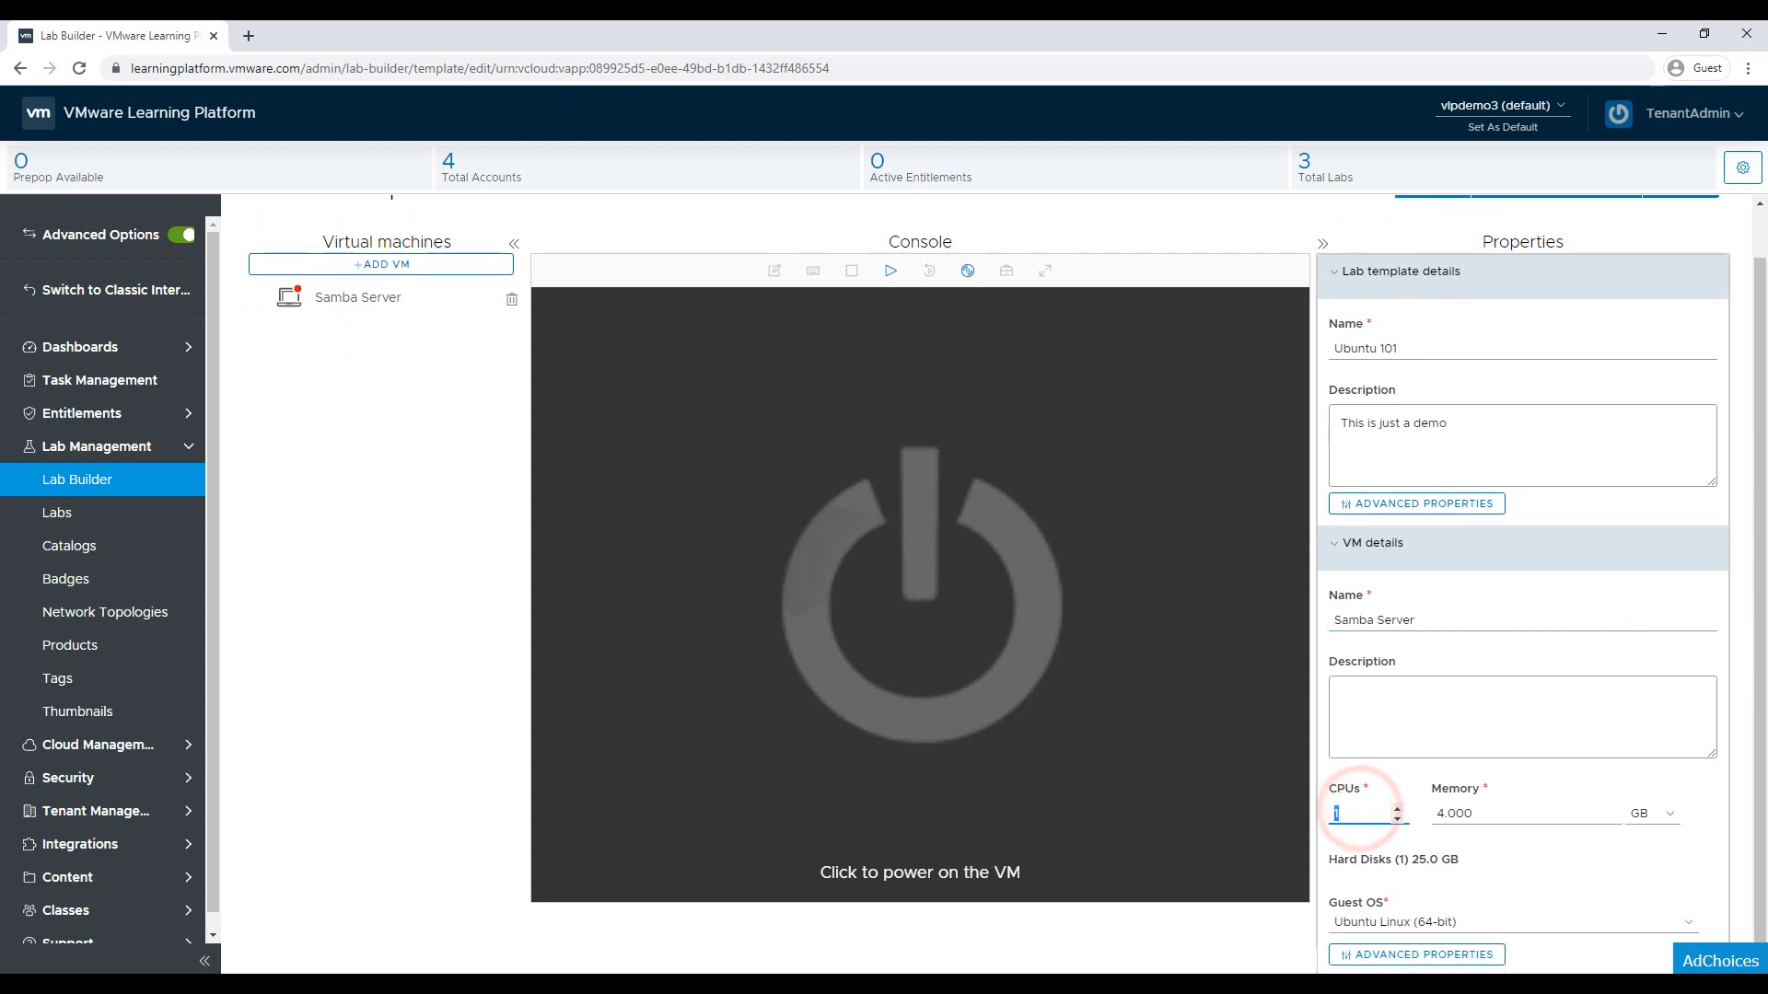
pyautogui.write('2')
pyautogui.click(1500, 814)
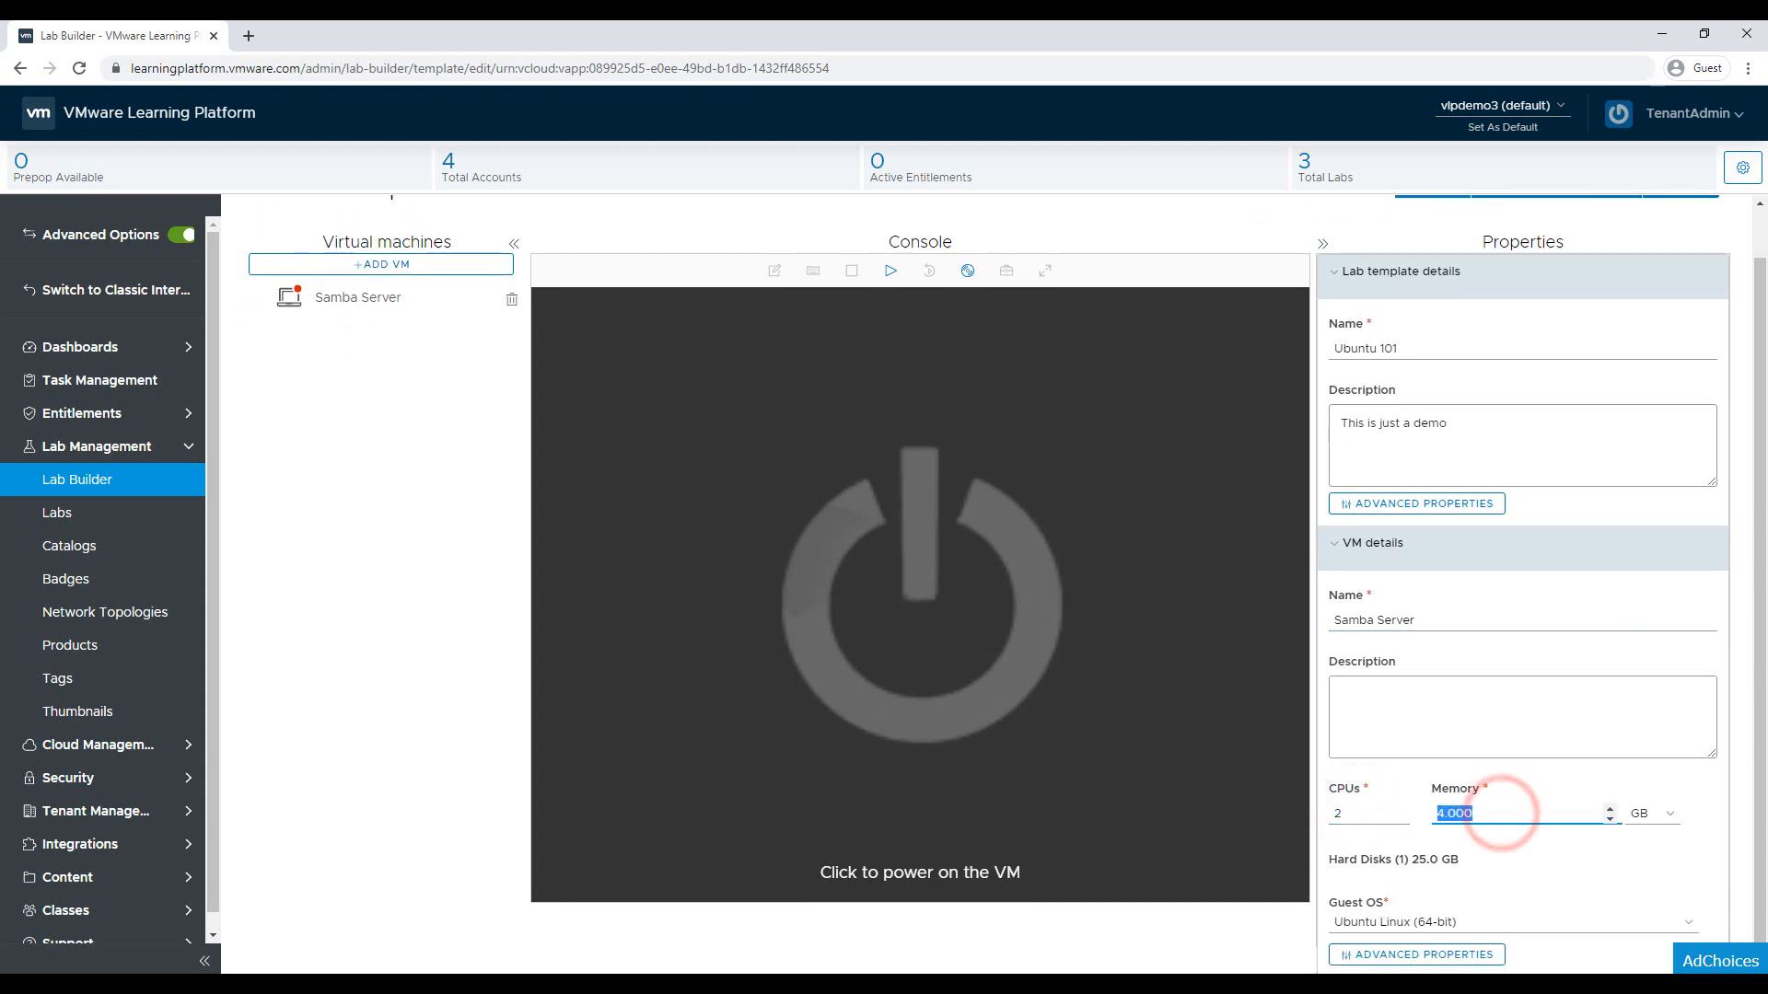
pyautogui.write('8')
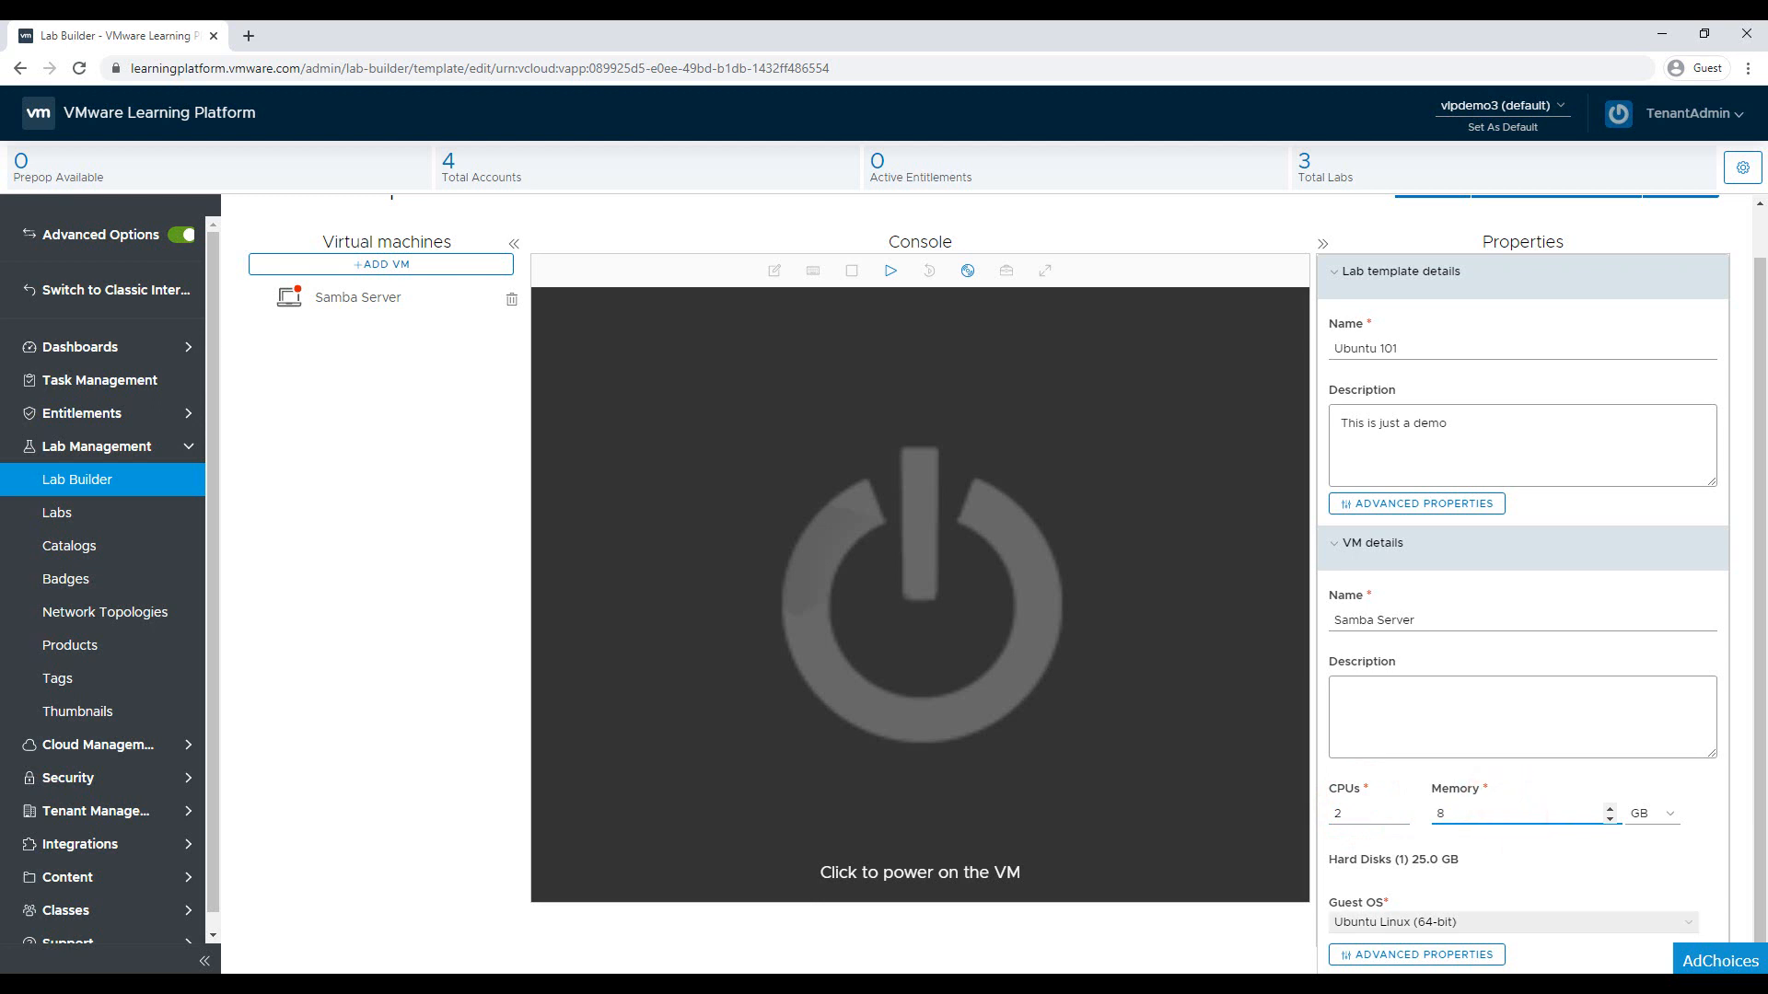
pyautogui.click(1412, 920)
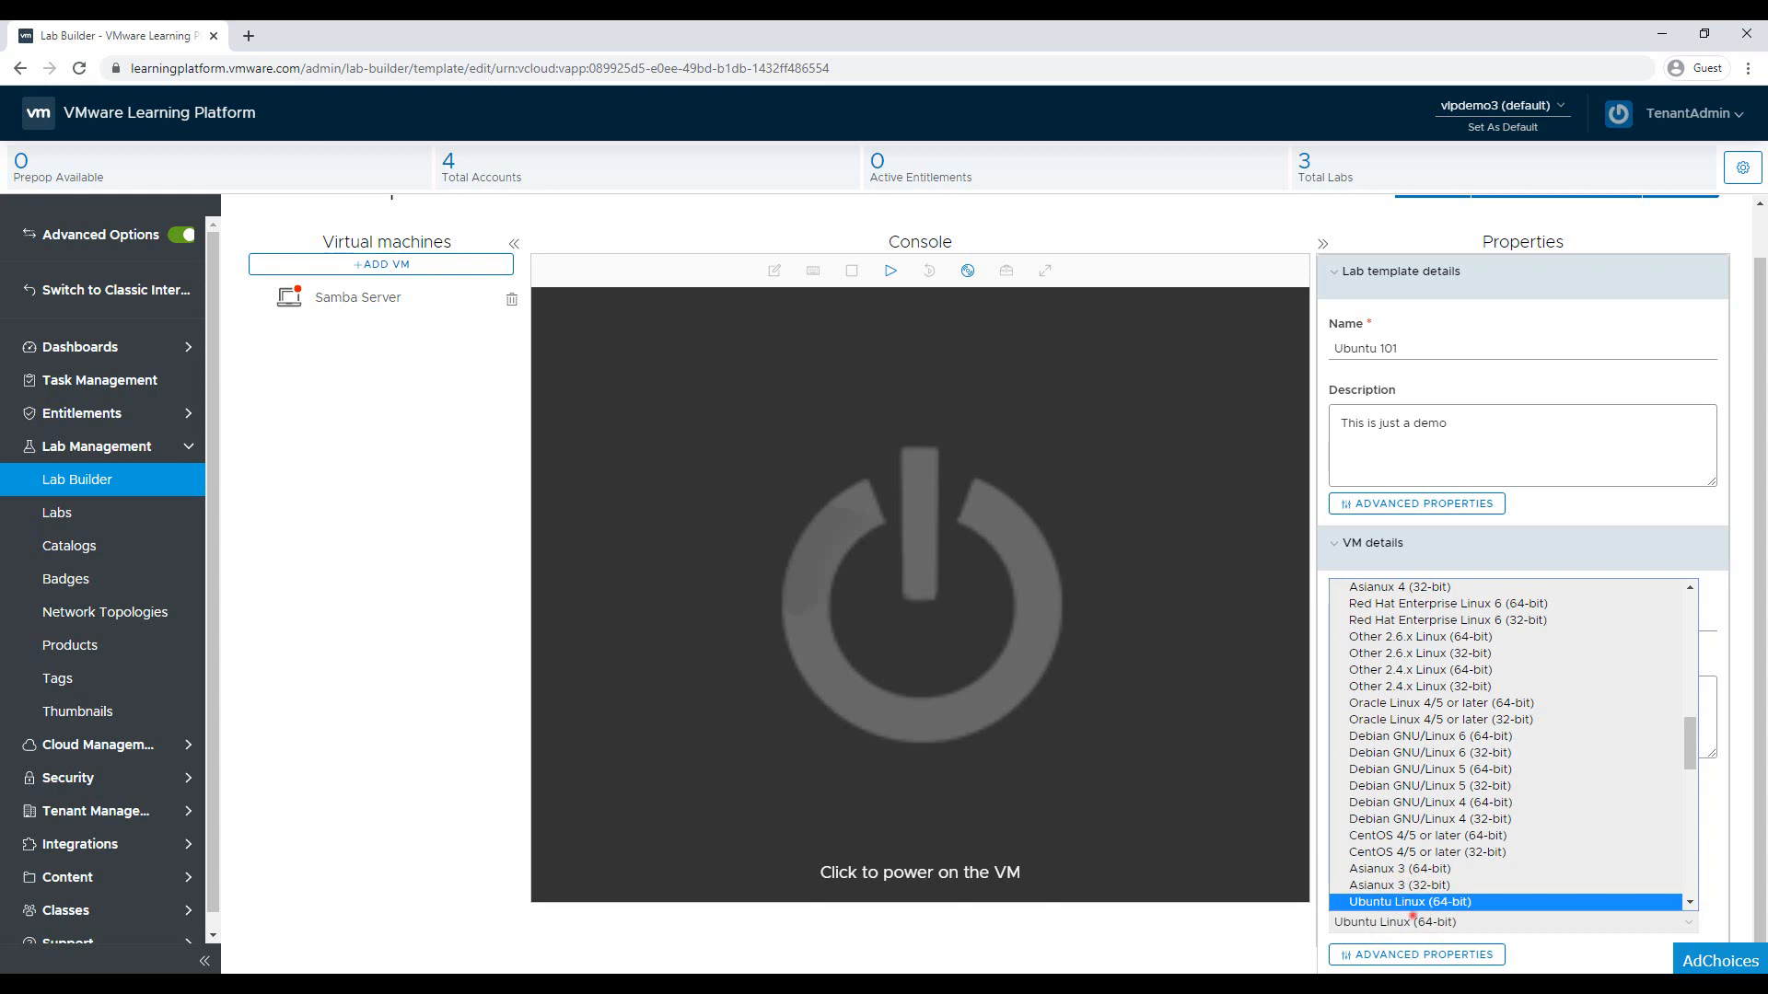
pyautogui.click(1412, 921)
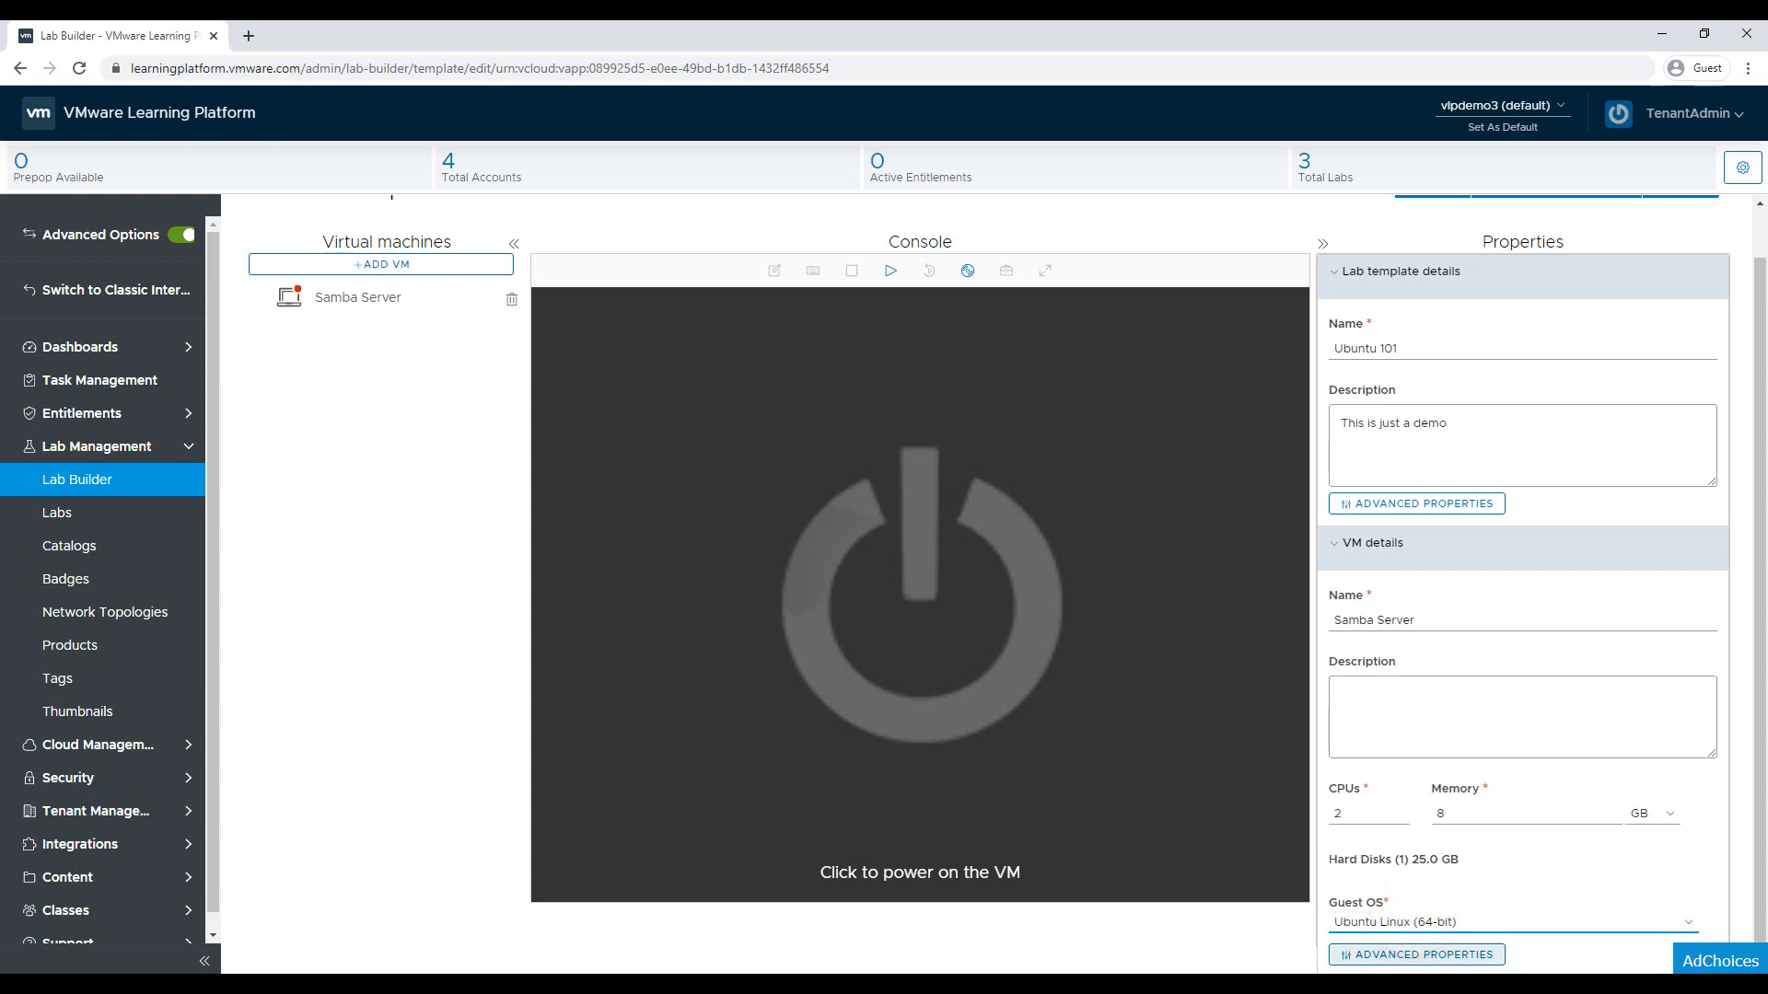
pyautogui.click(1408, 955)
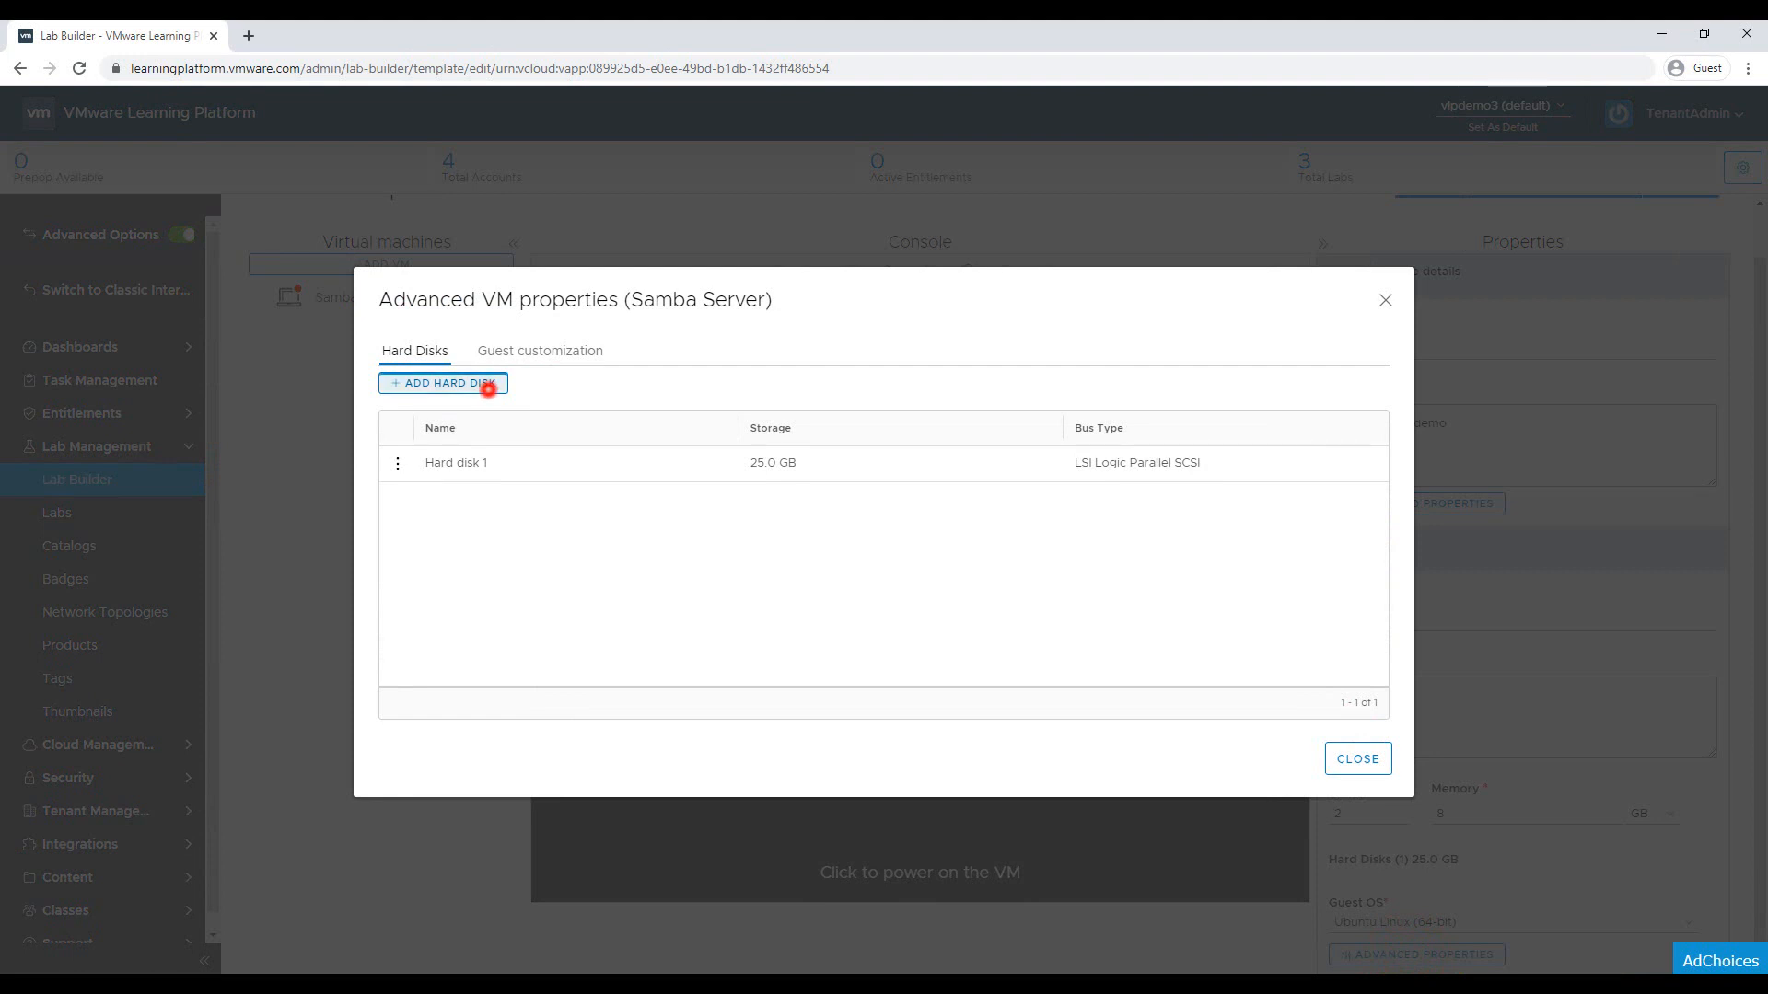
# Review the advanced properties, cancelling an extra hard disk and checking Guest customization, then close them
pyautogui.click(485, 383)
pyautogui.click(1072, 611)
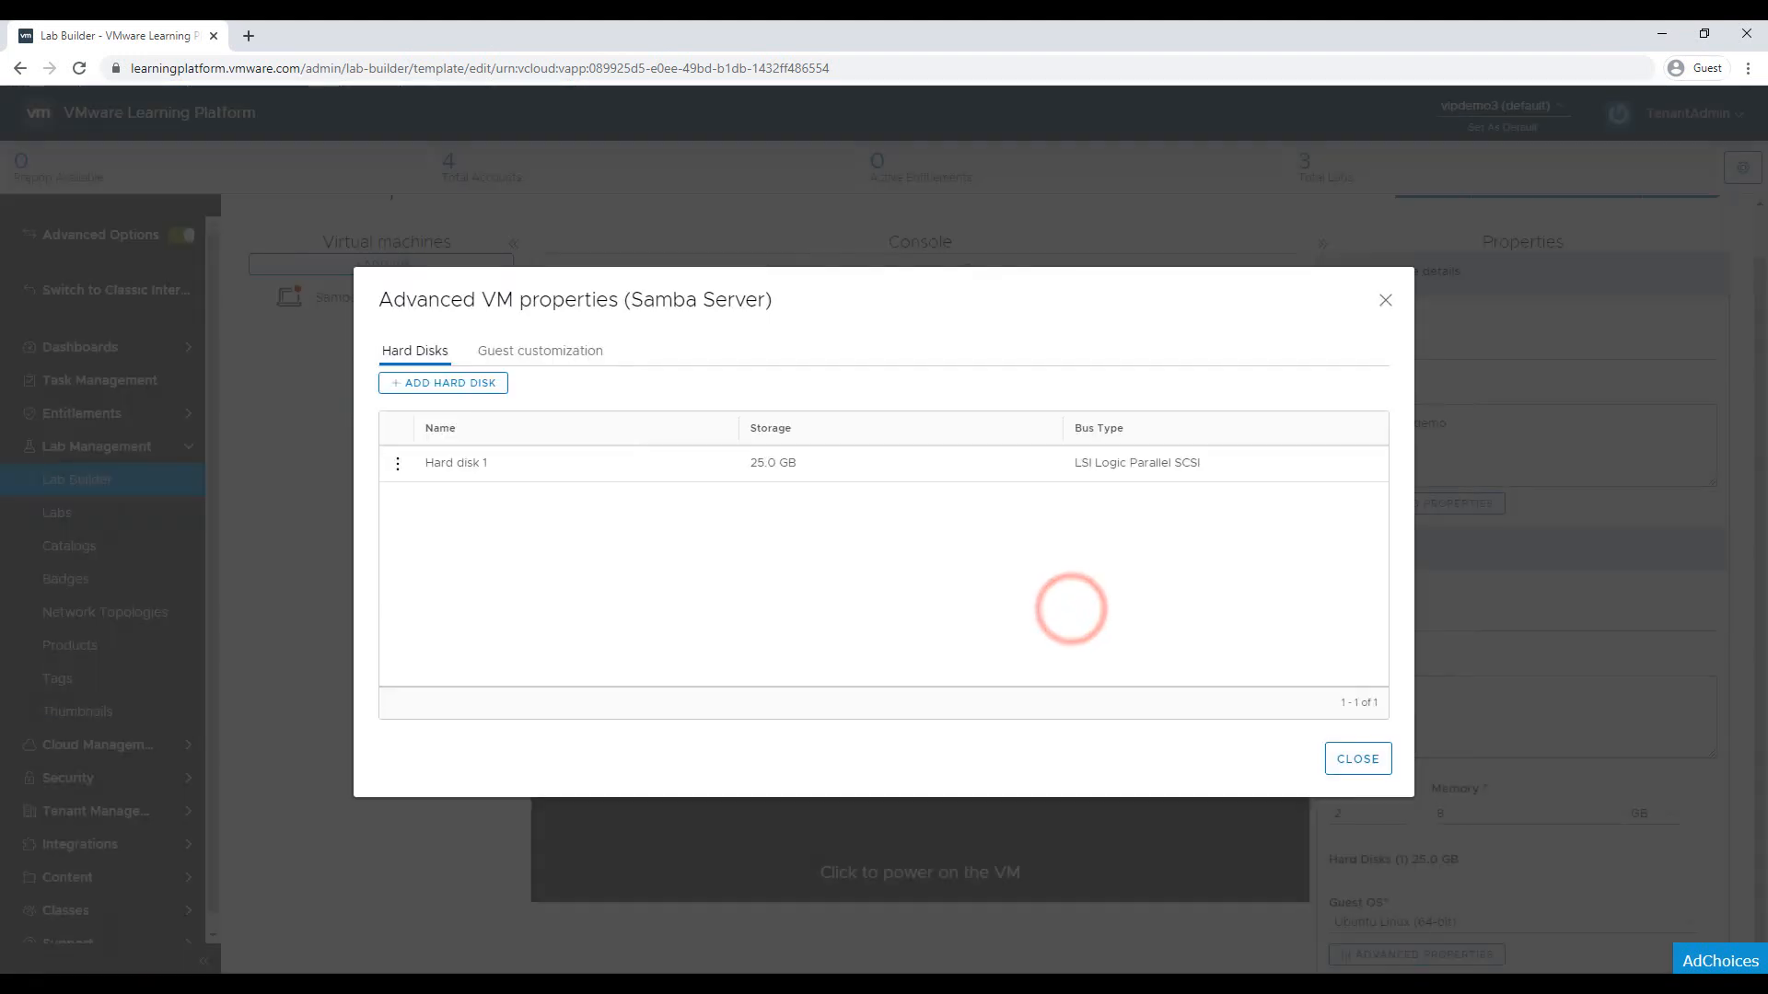
pyautogui.click(562, 351)
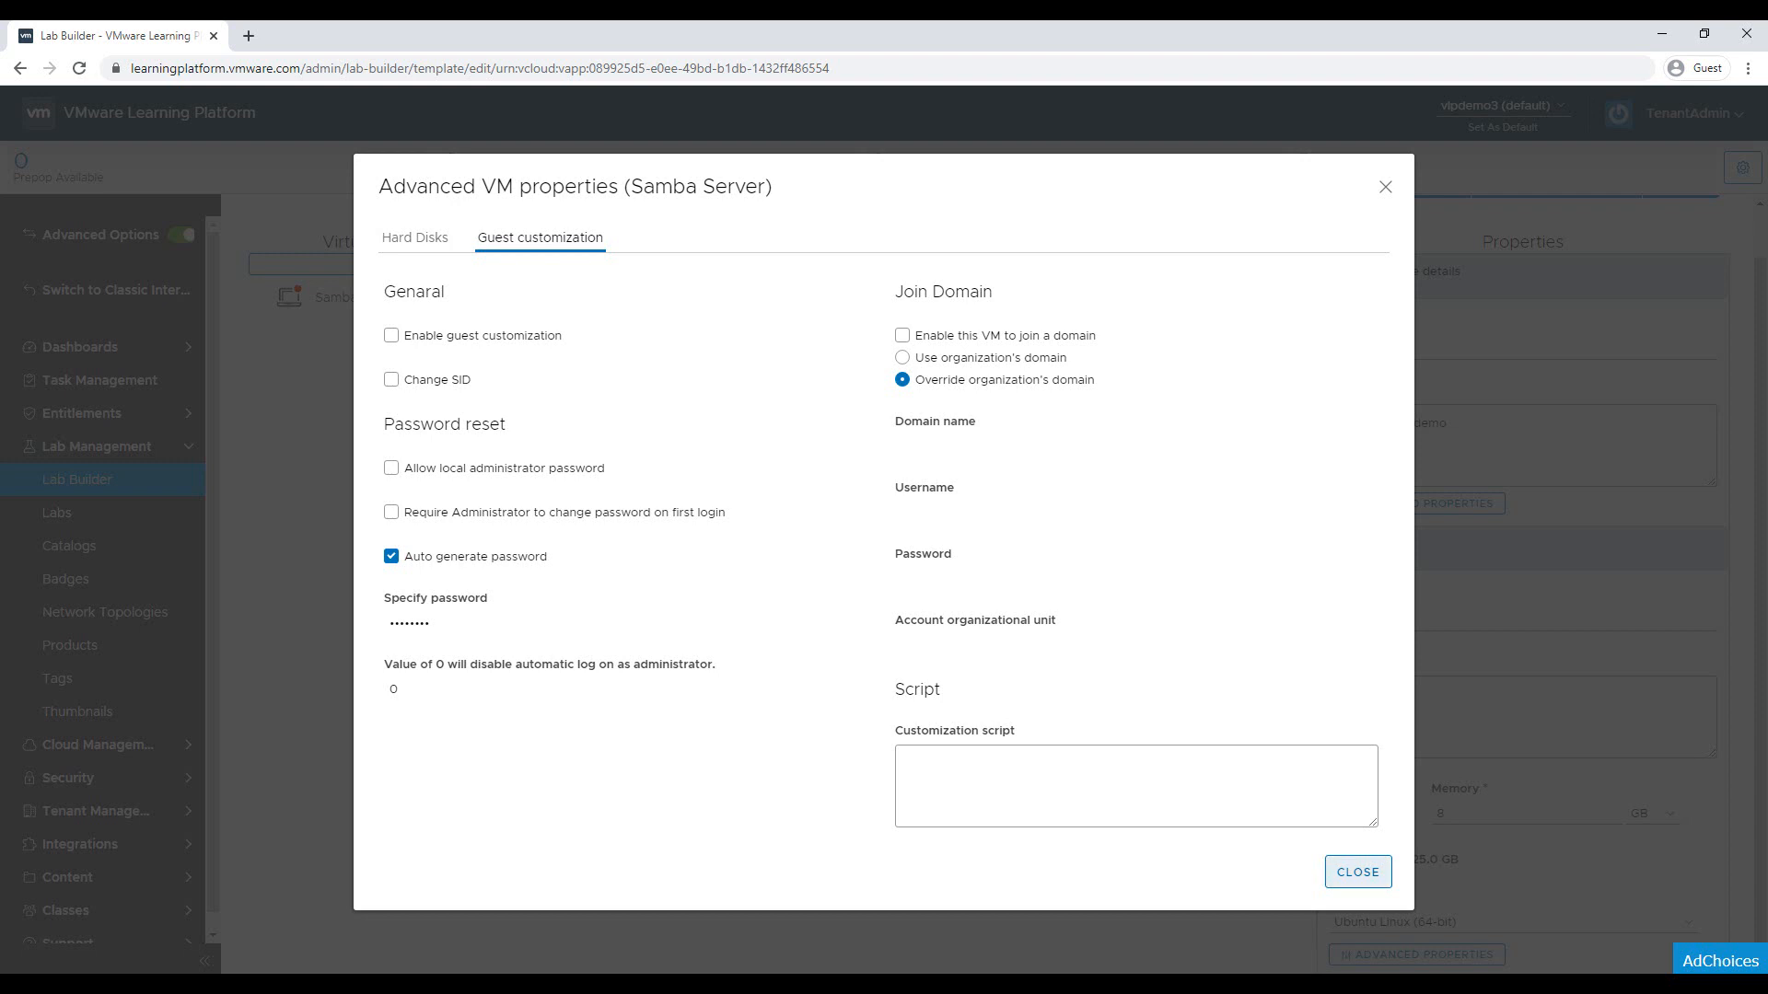
pyautogui.click(1357, 871)
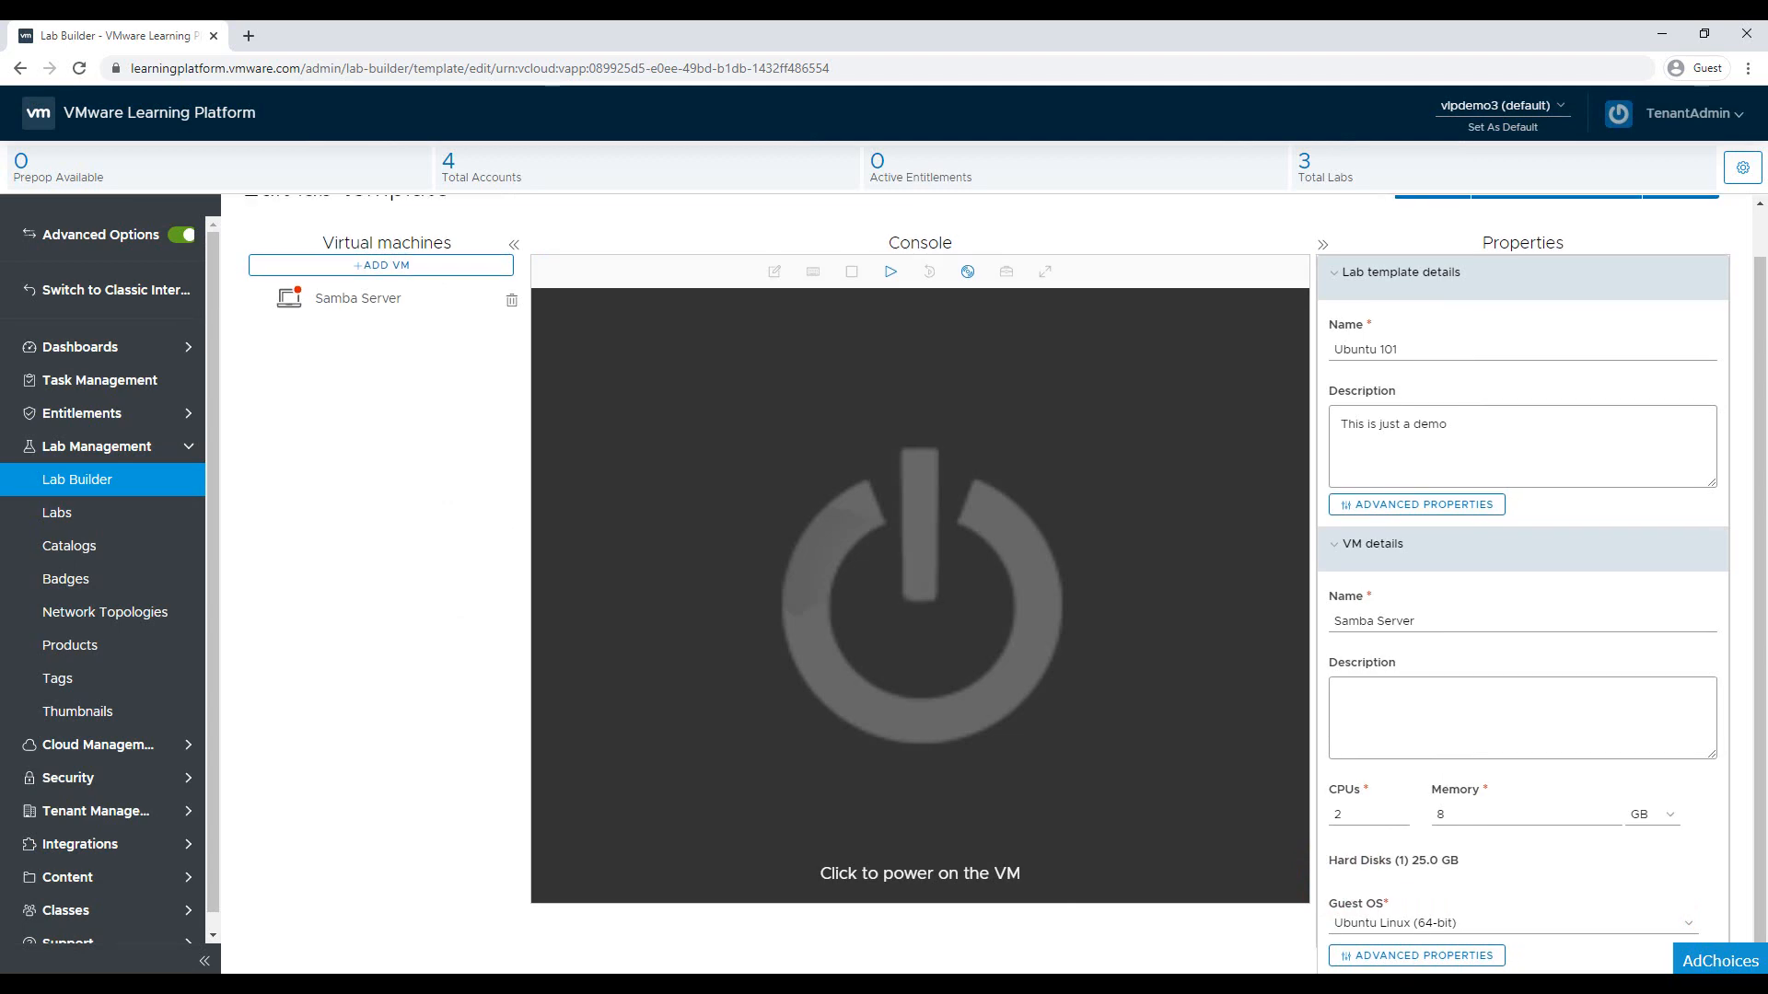
# Save and confirm the Ubuntu 101 template update, letting it run in the background
pyautogui.scroll(1, 1006, 584)
pyautogui.click(1431, 234)
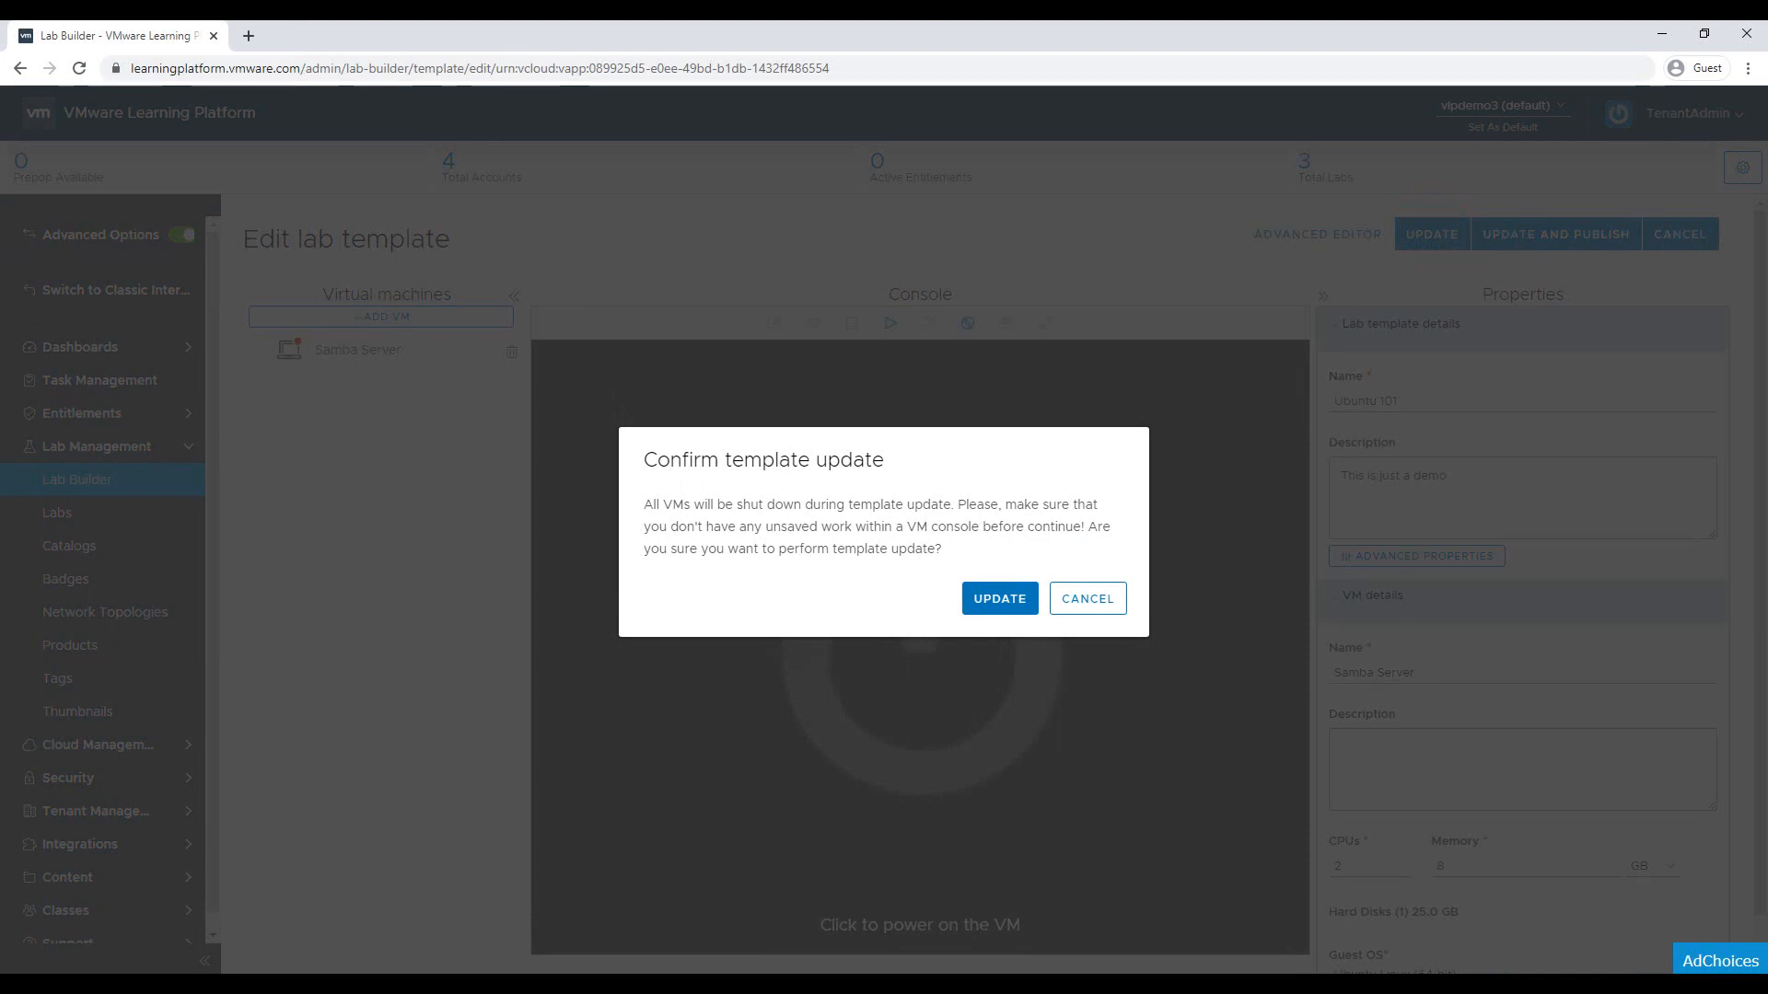
pyautogui.click(999, 598)
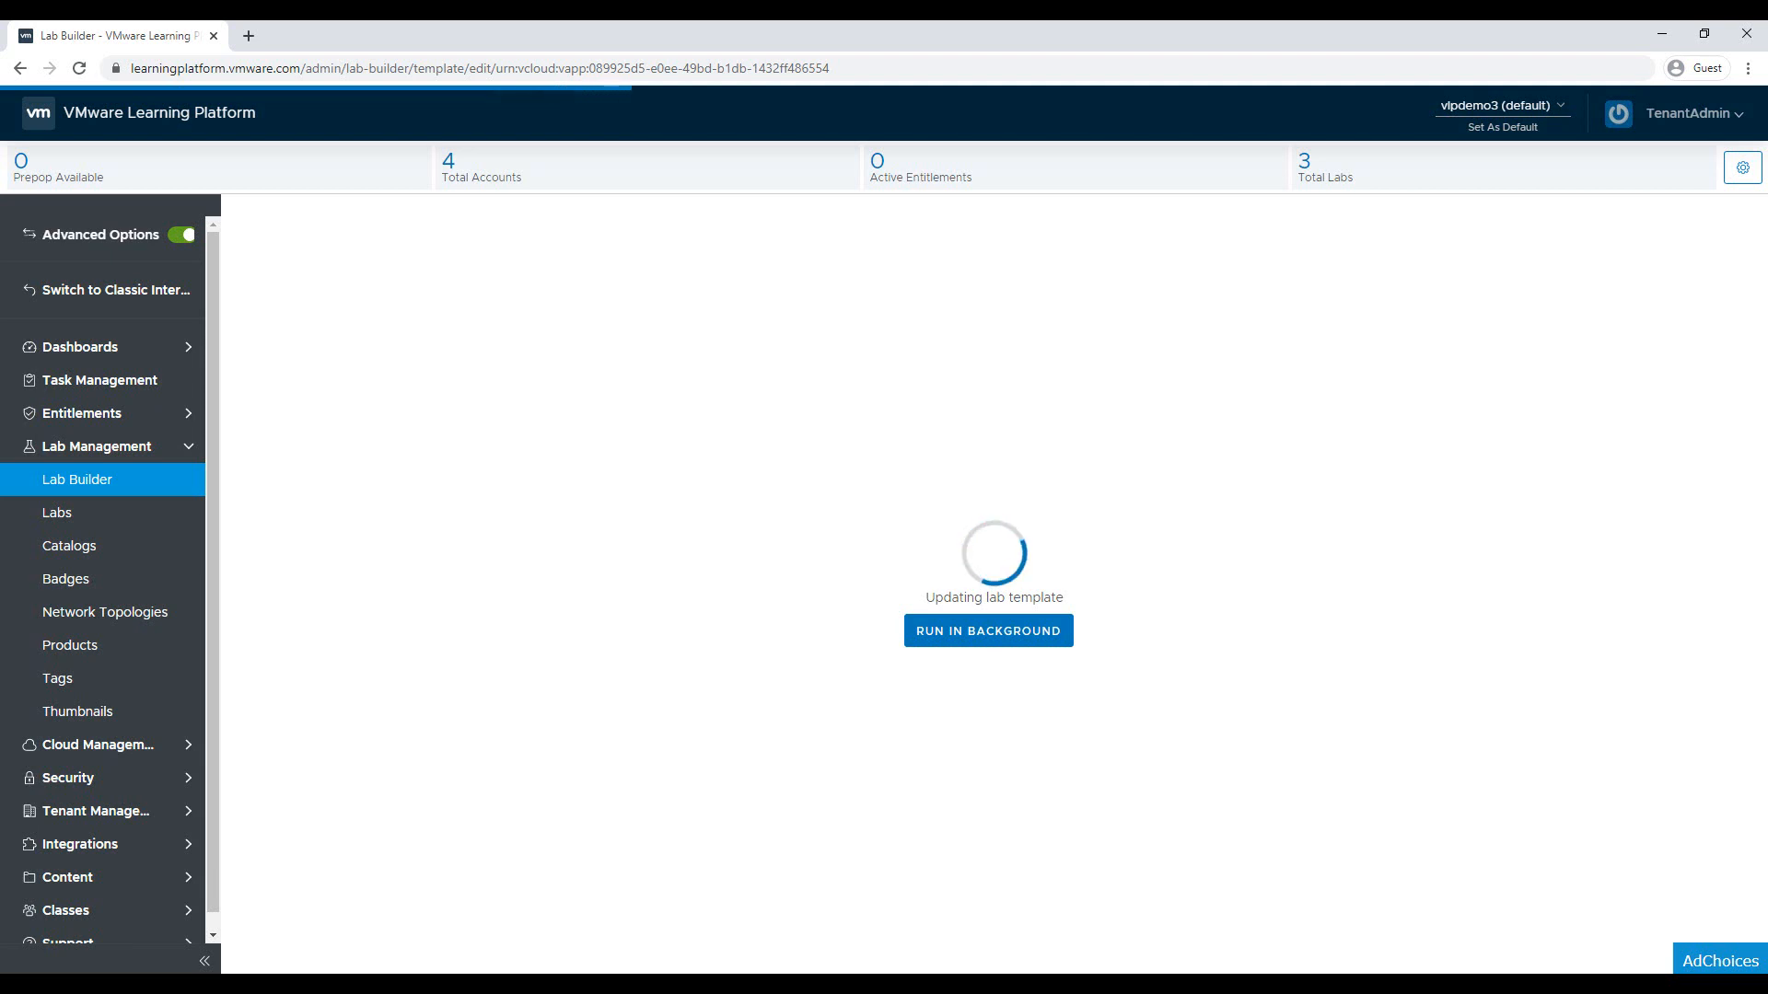
pyautogui.click(990, 631)
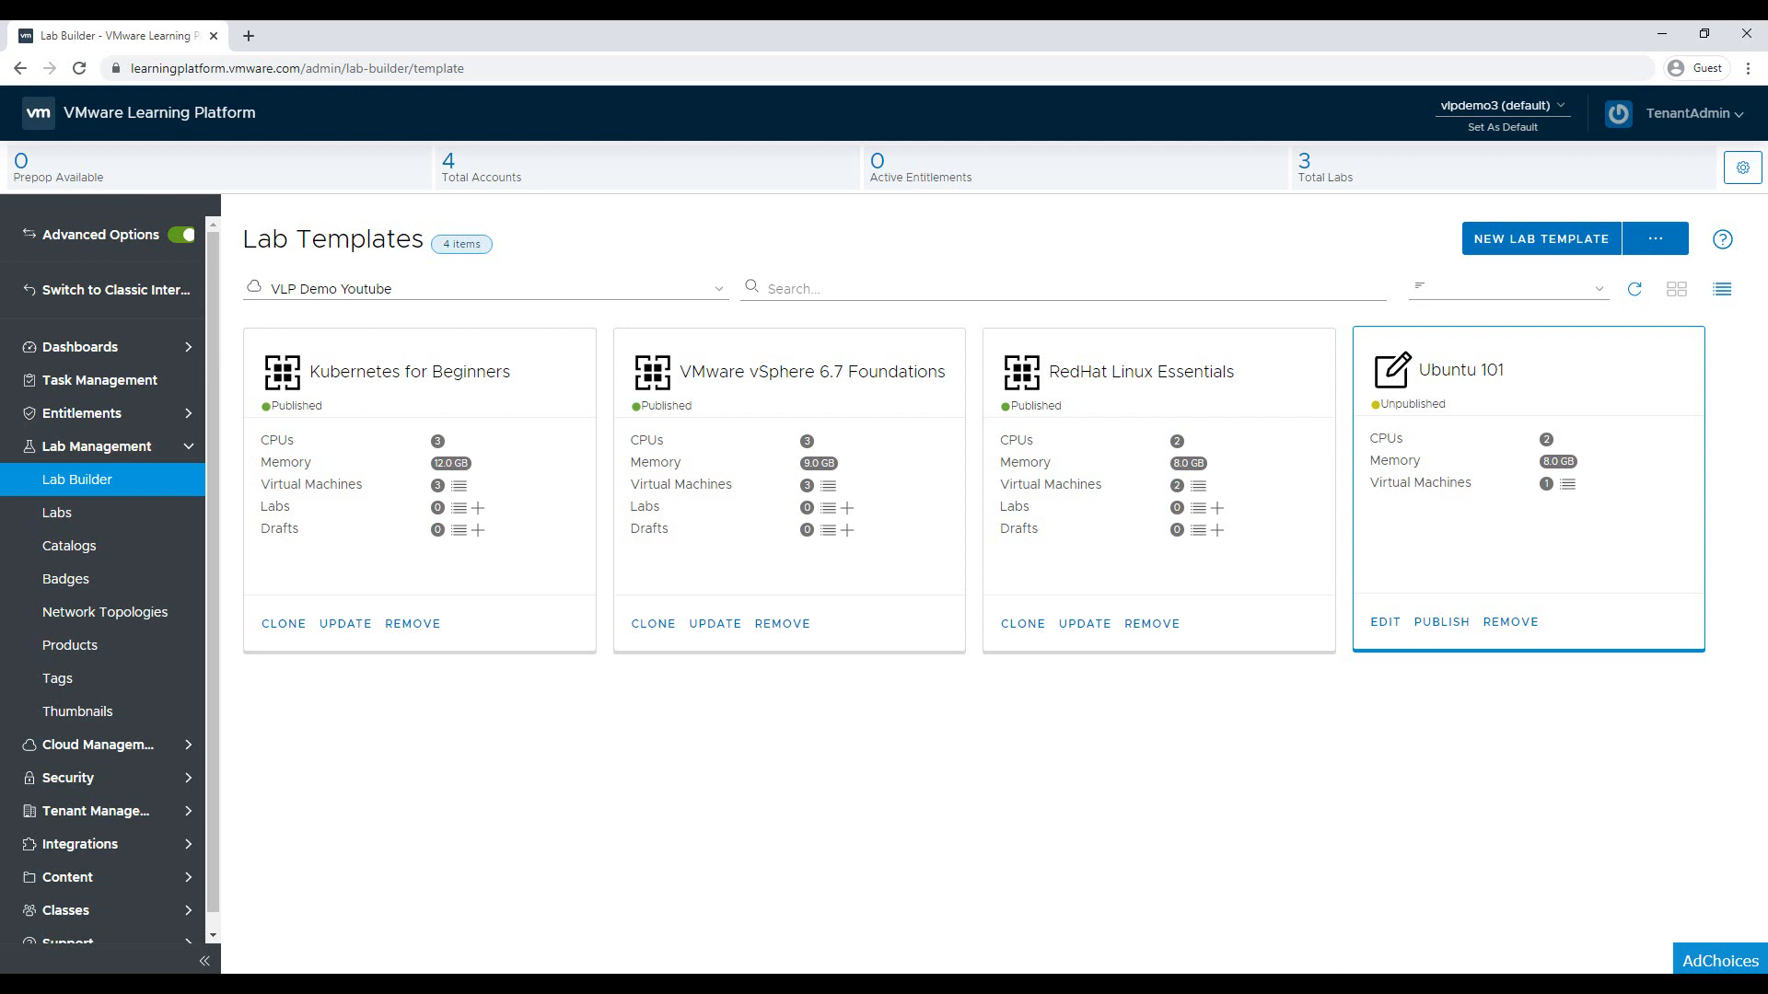
# Reopen Ubuntu 101 for editing and power on the Samba Server VM
pyautogui.click(1385, 622)
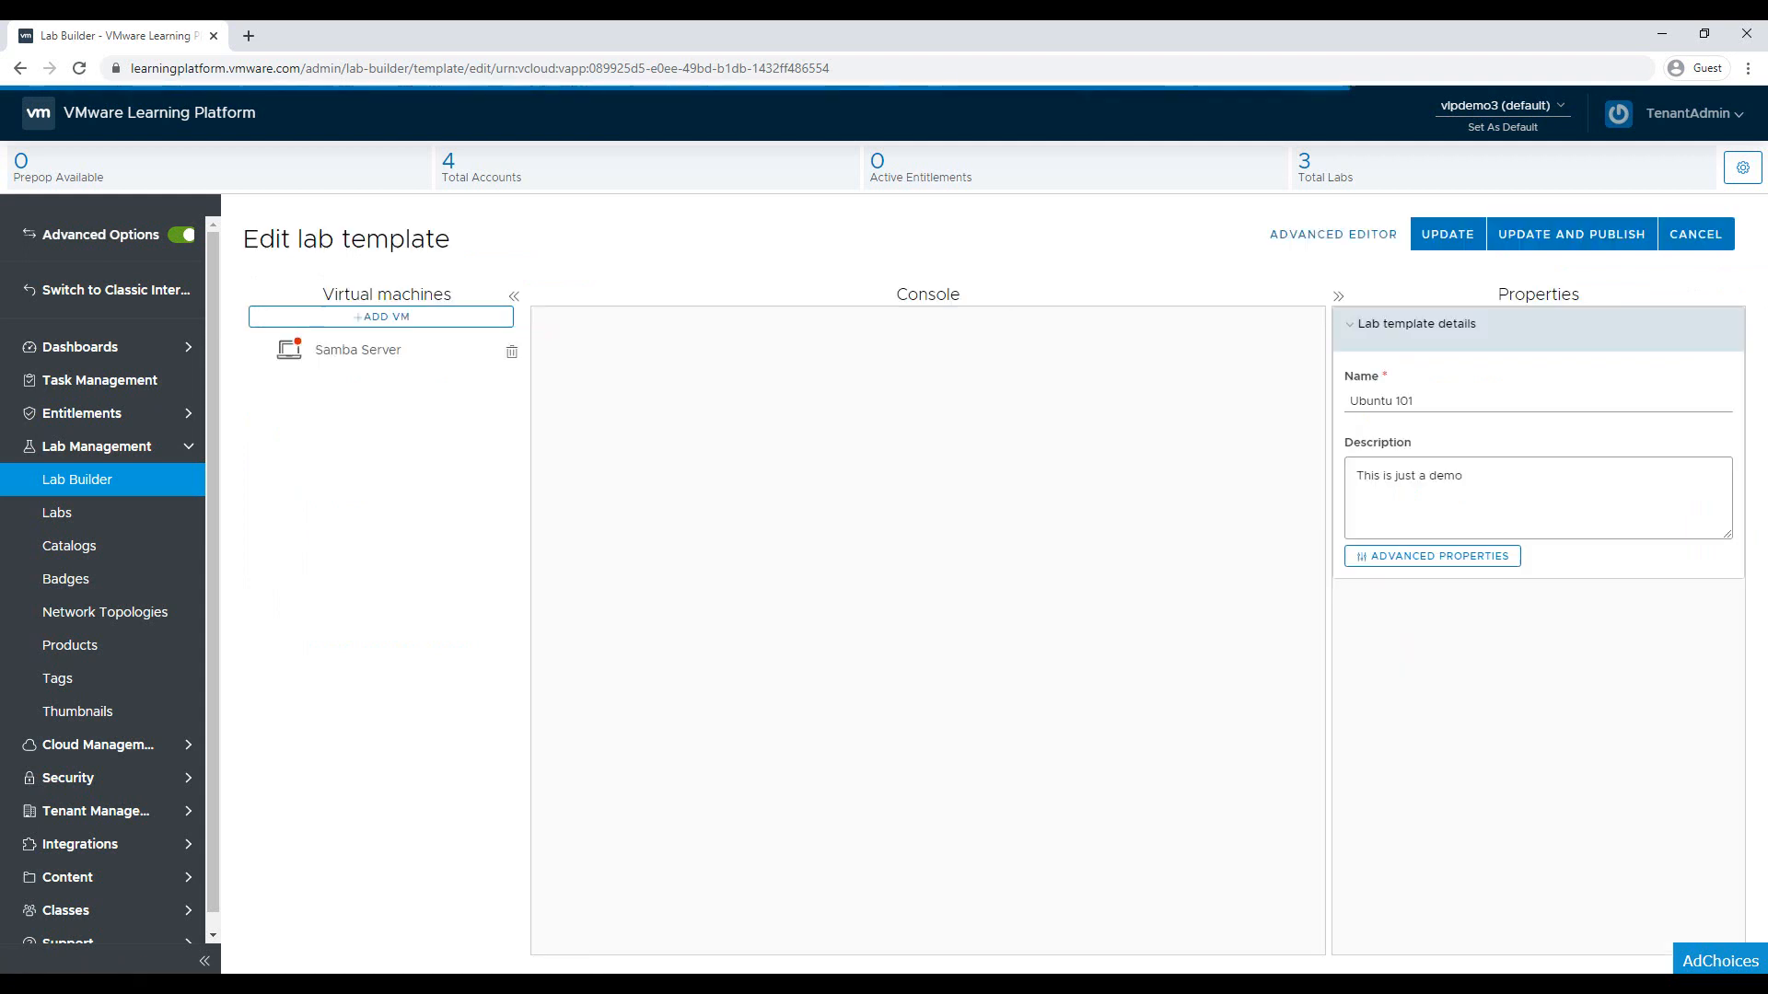
pyautogui.click(395, 354)
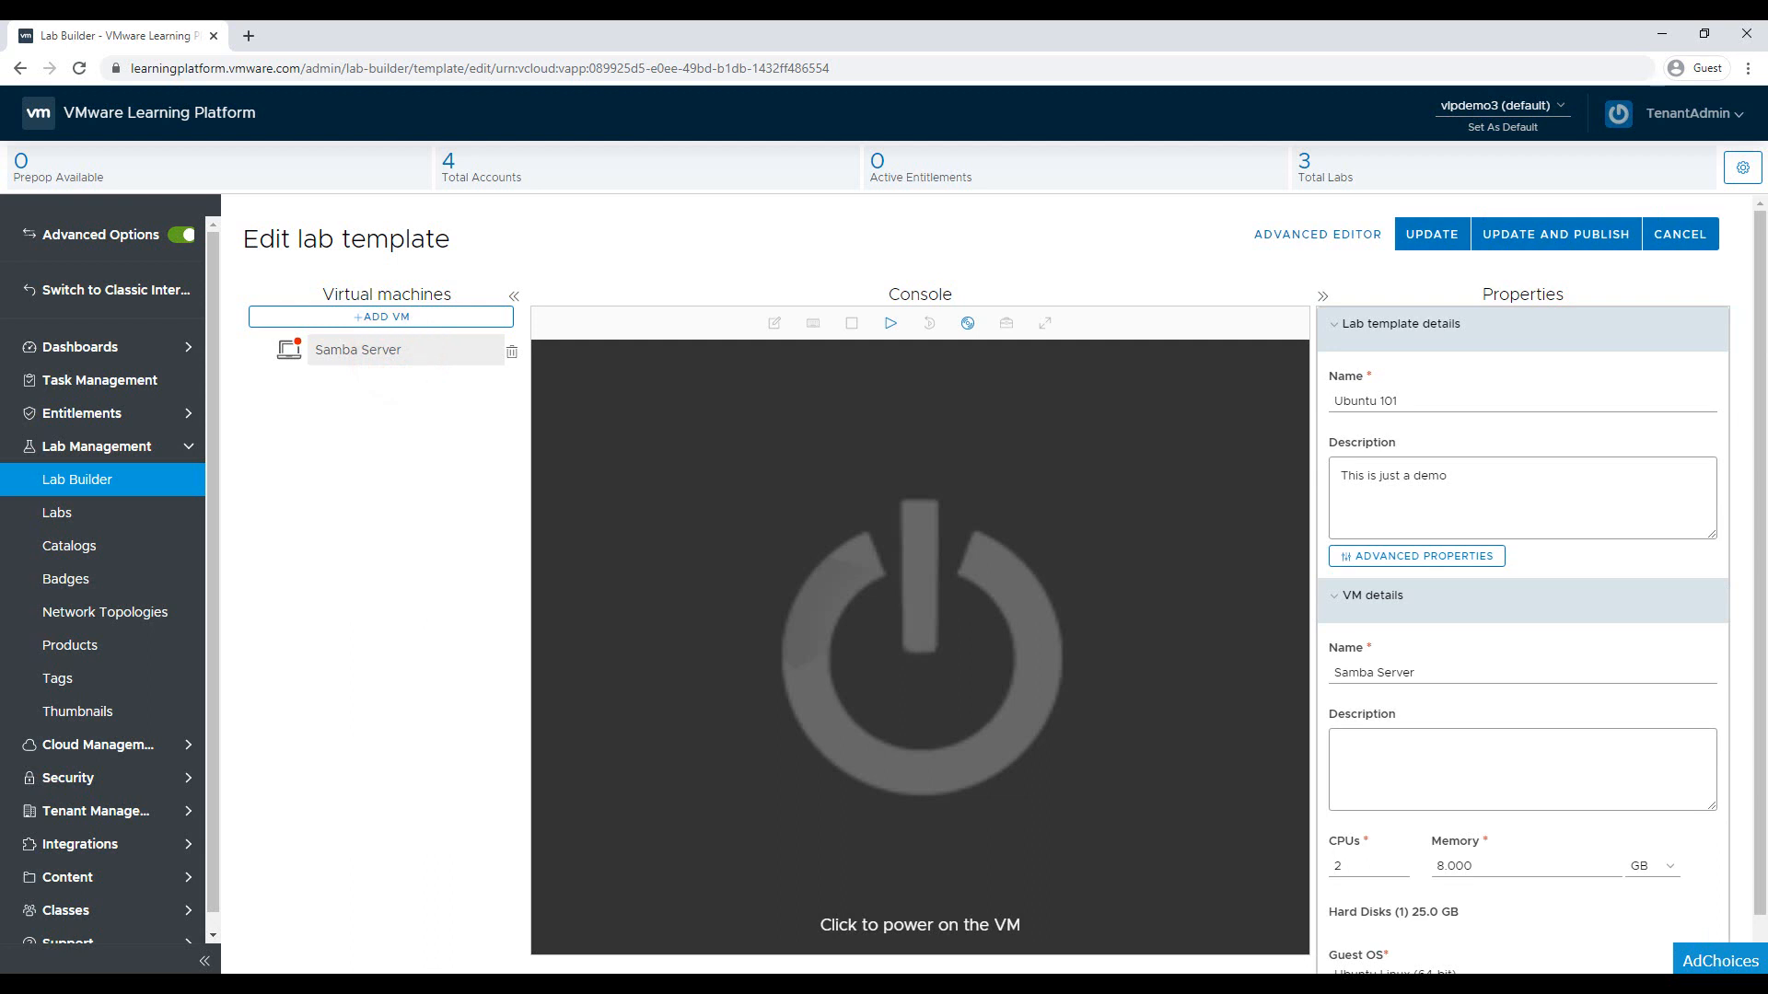
pyautogui.click(764, 447)
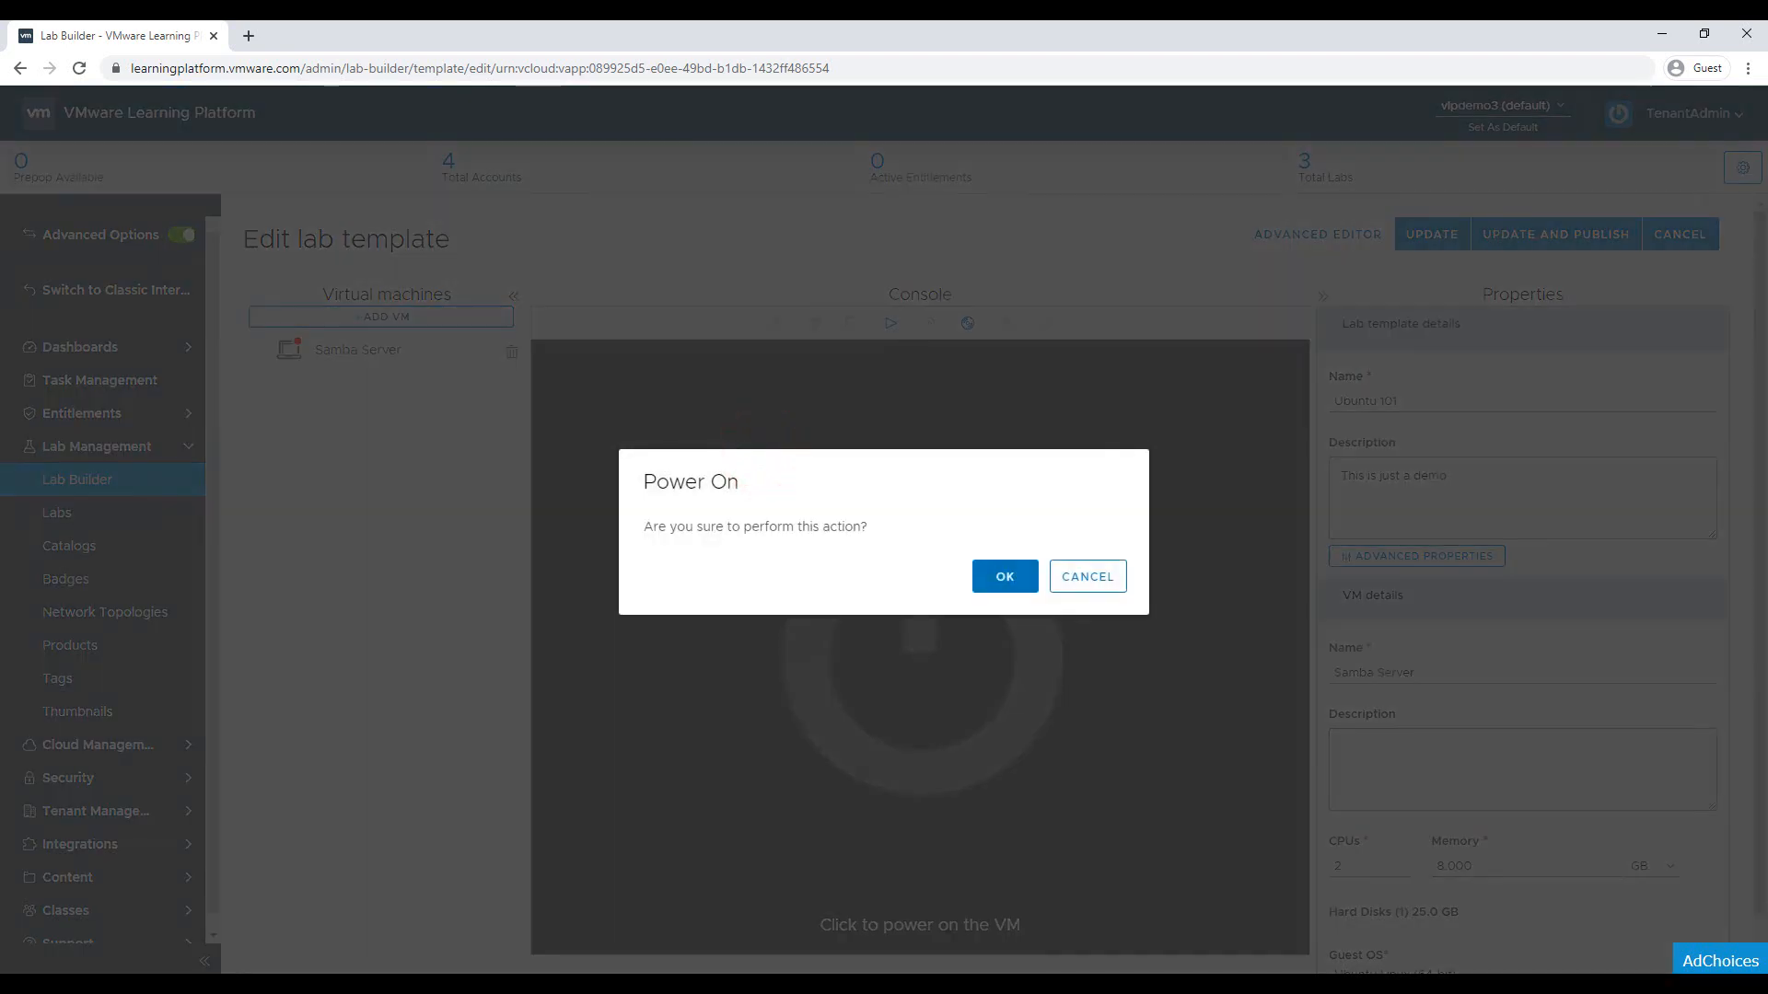
pyautogui.click(1005, 576)
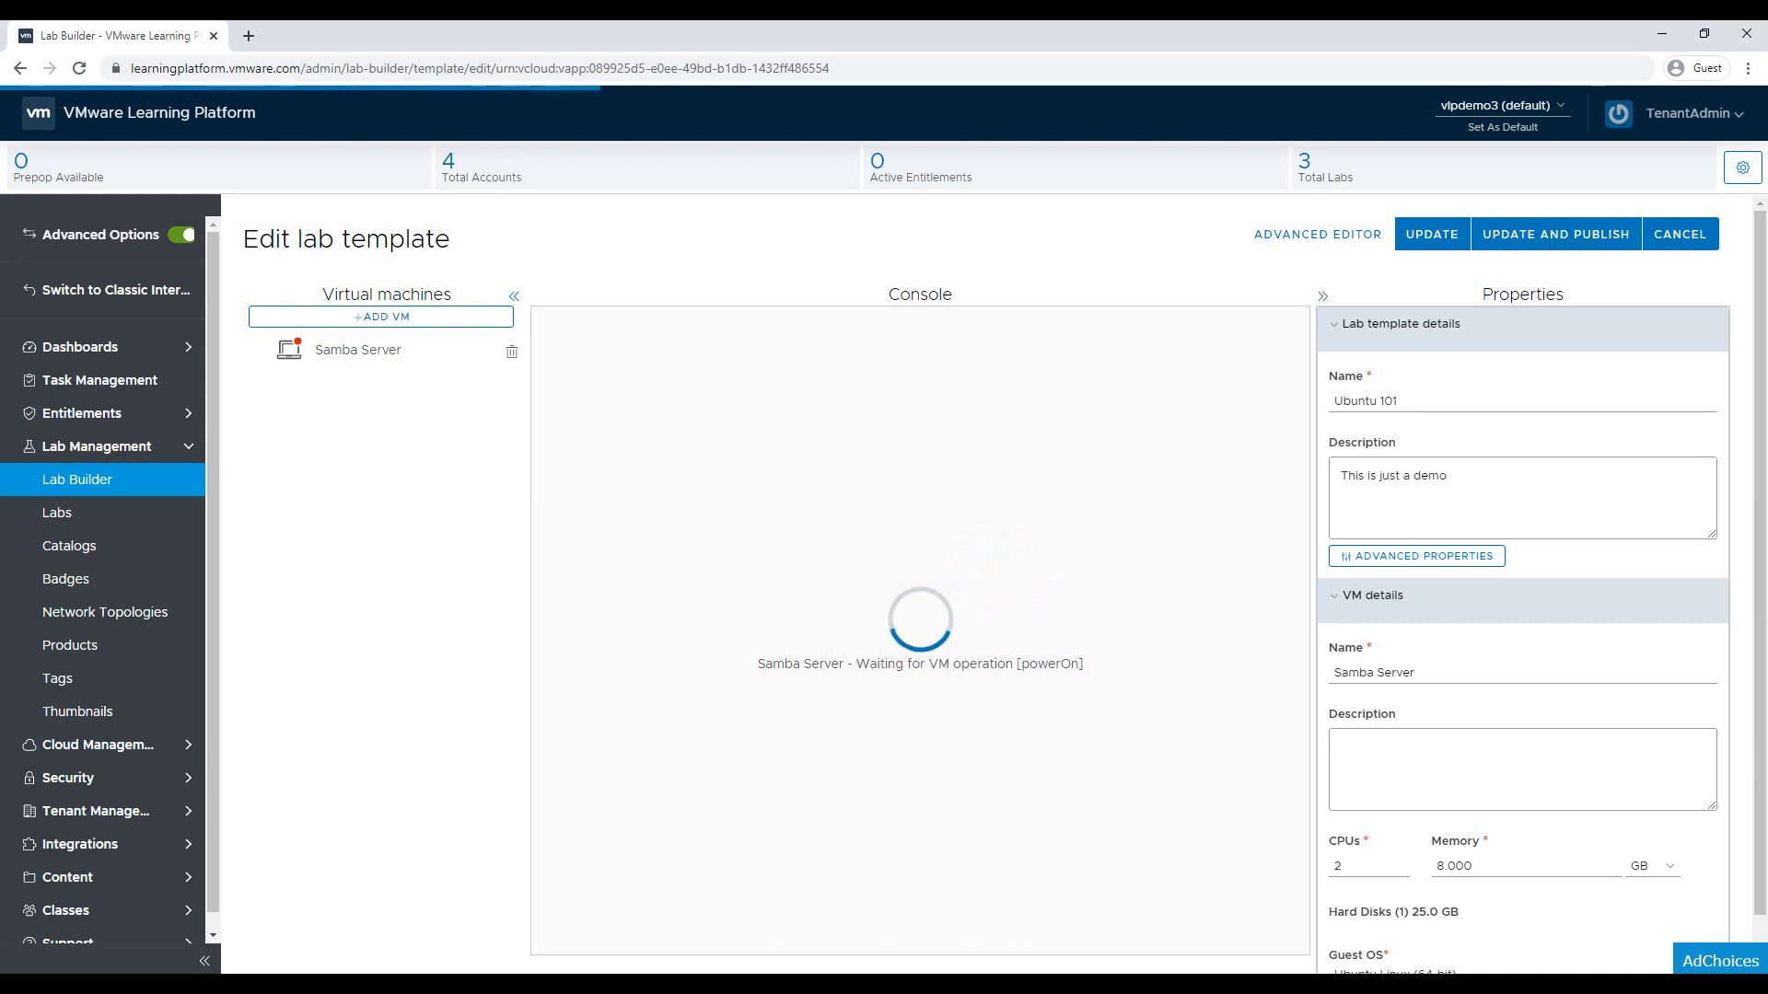
# Collapse the VM list, sidebar and Properties panel to widen the console
pyautogui.click(514, 296)
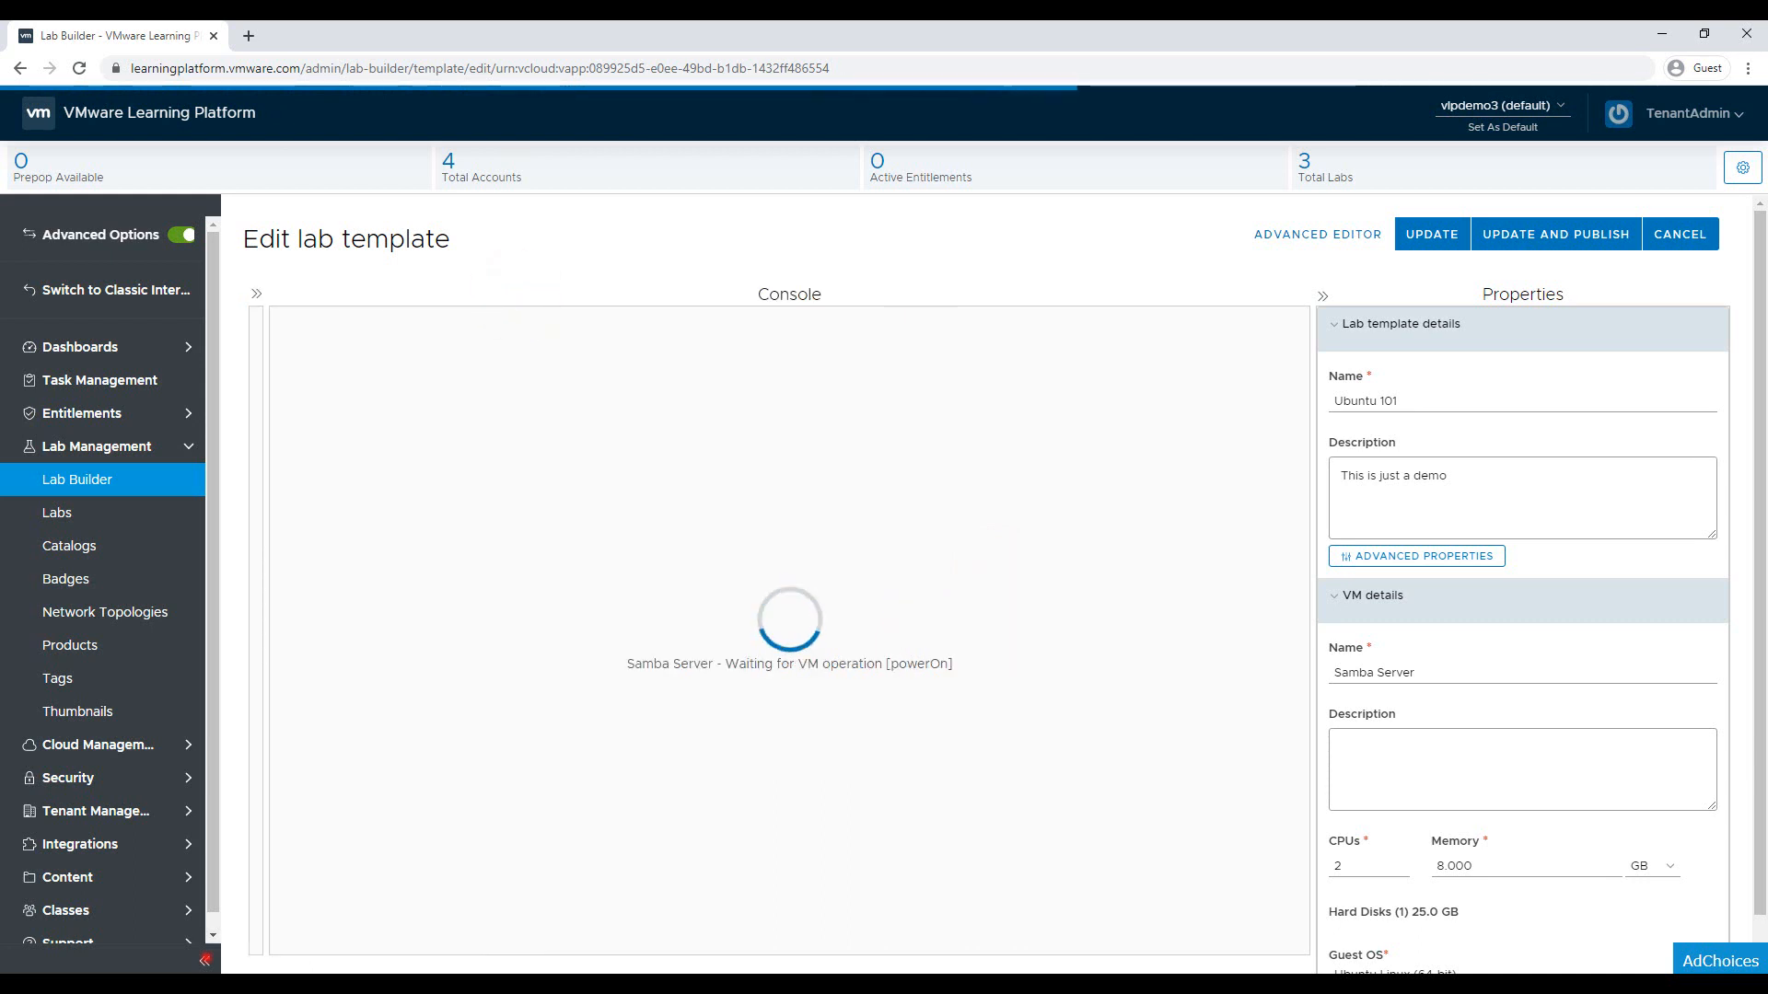
pyautogui.click(205, 959)
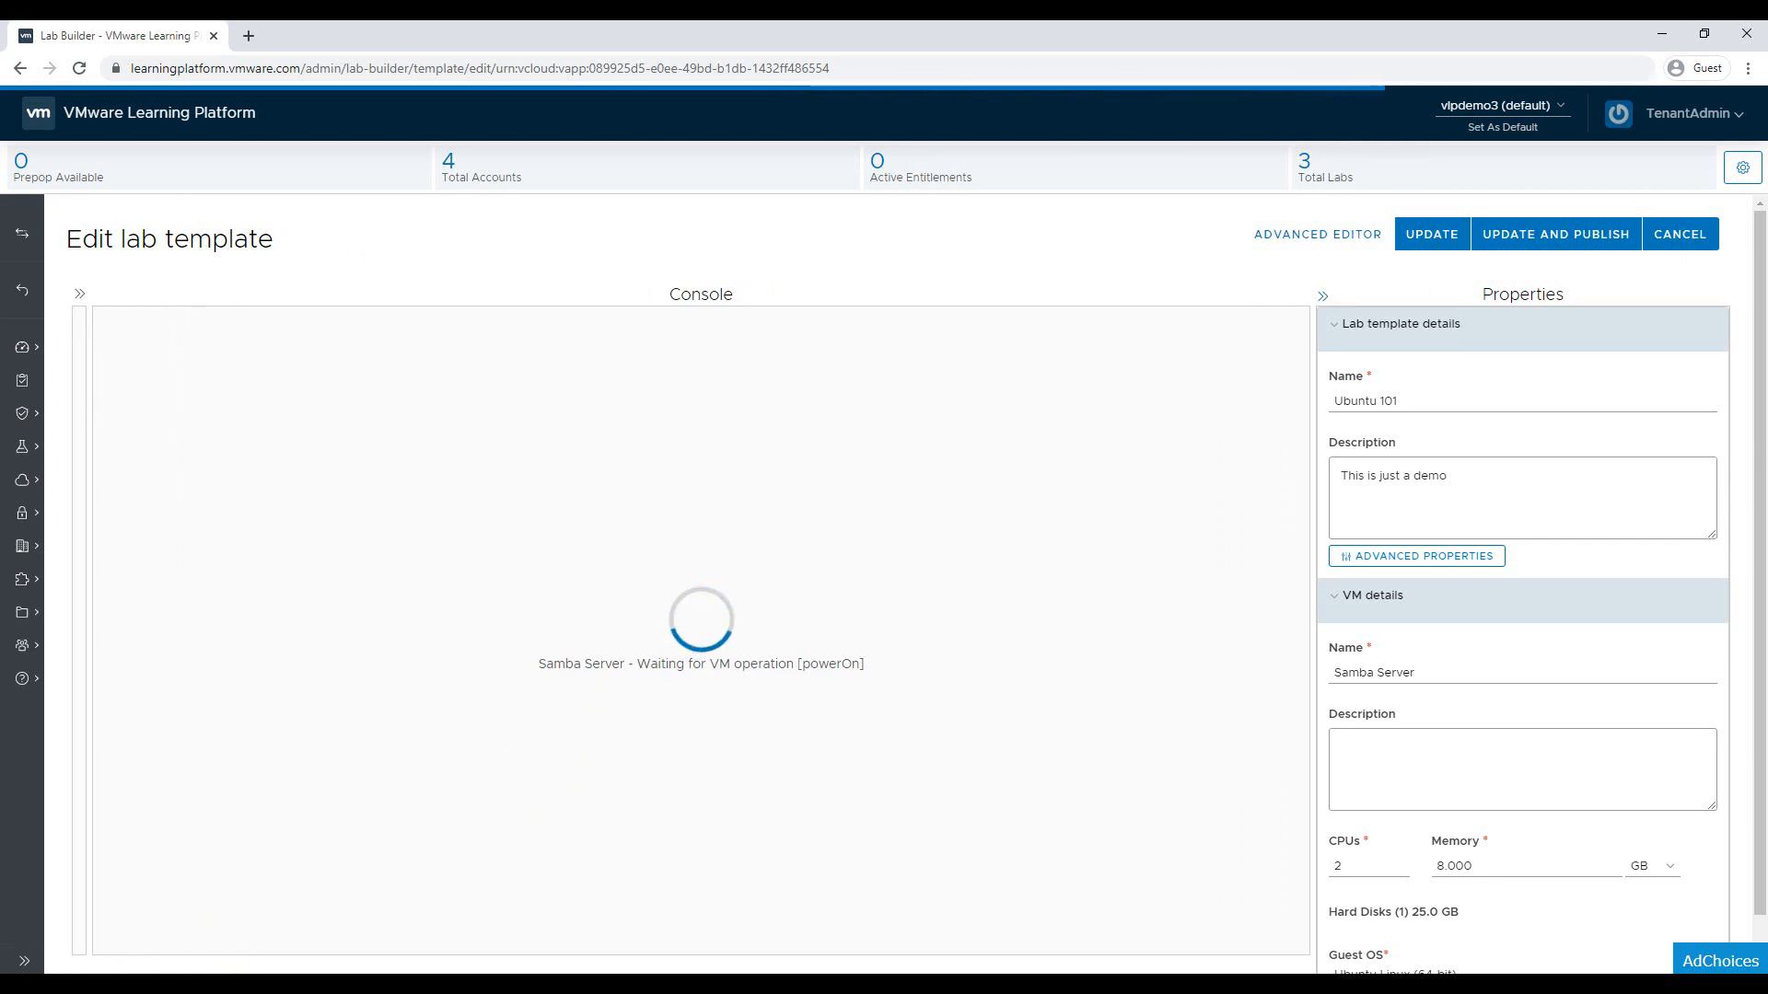
pyautogui.click(1323, 296)
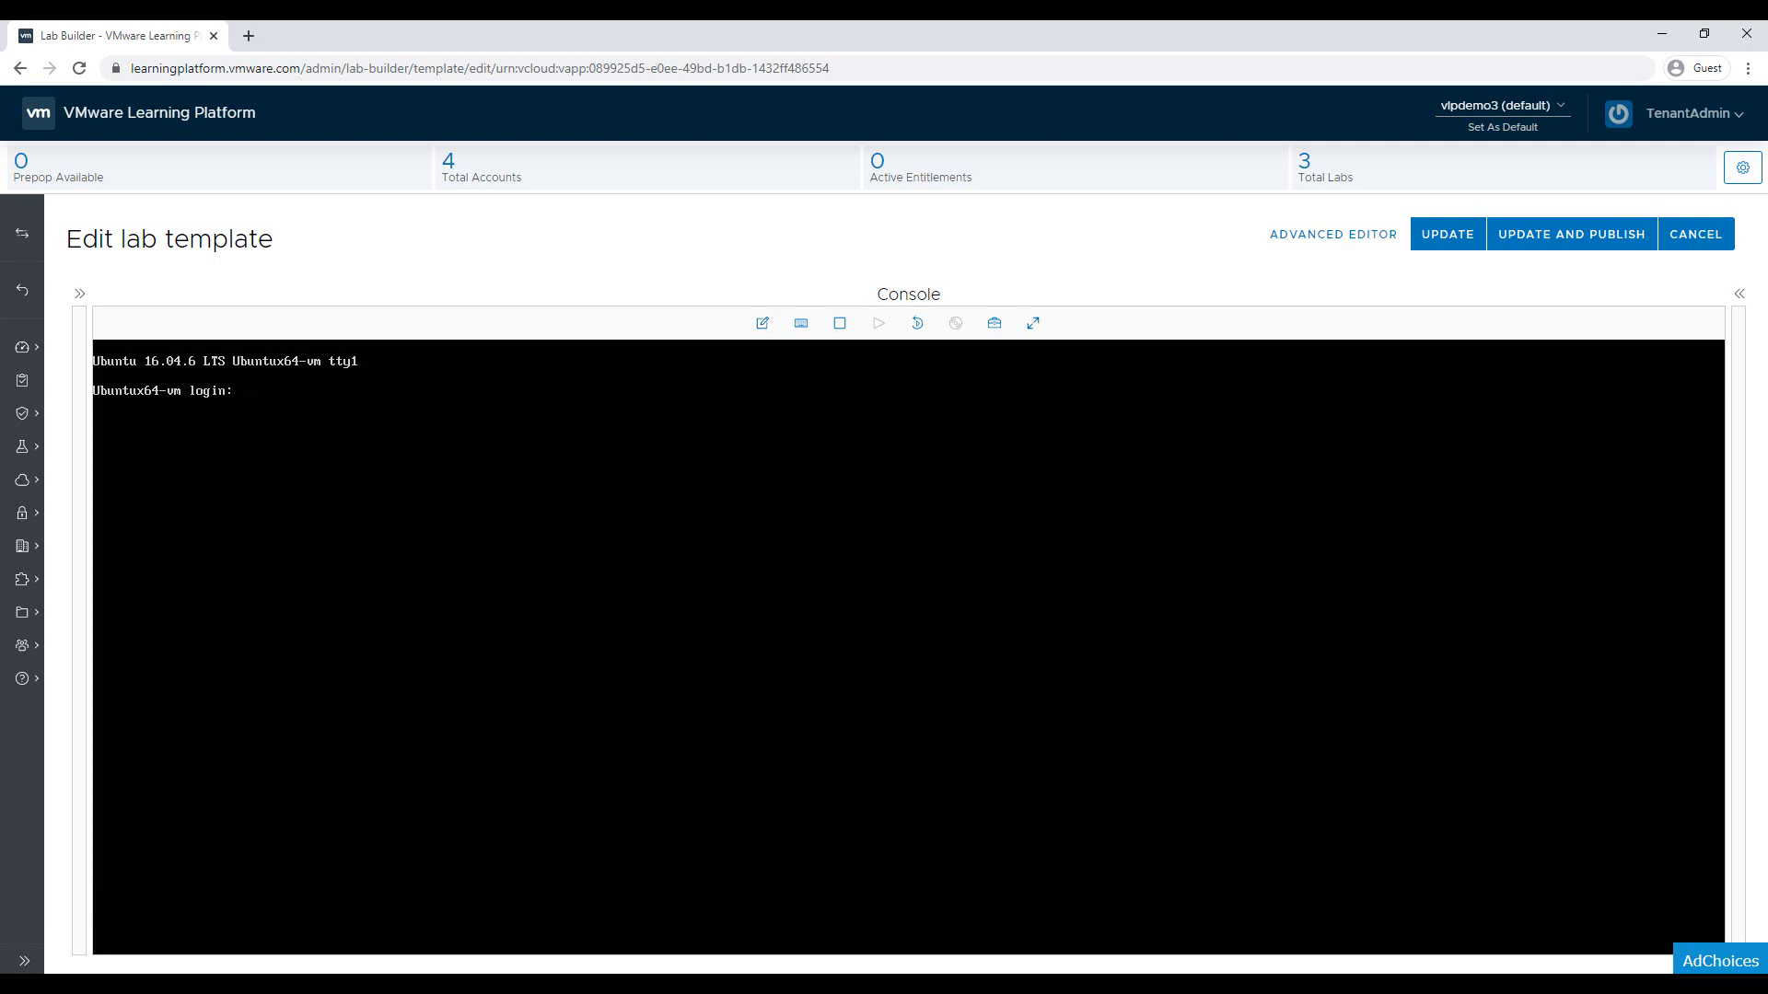
# Log into the Samba Server console as root and begin a ping -w command
pyautogui.click(1033, 322)
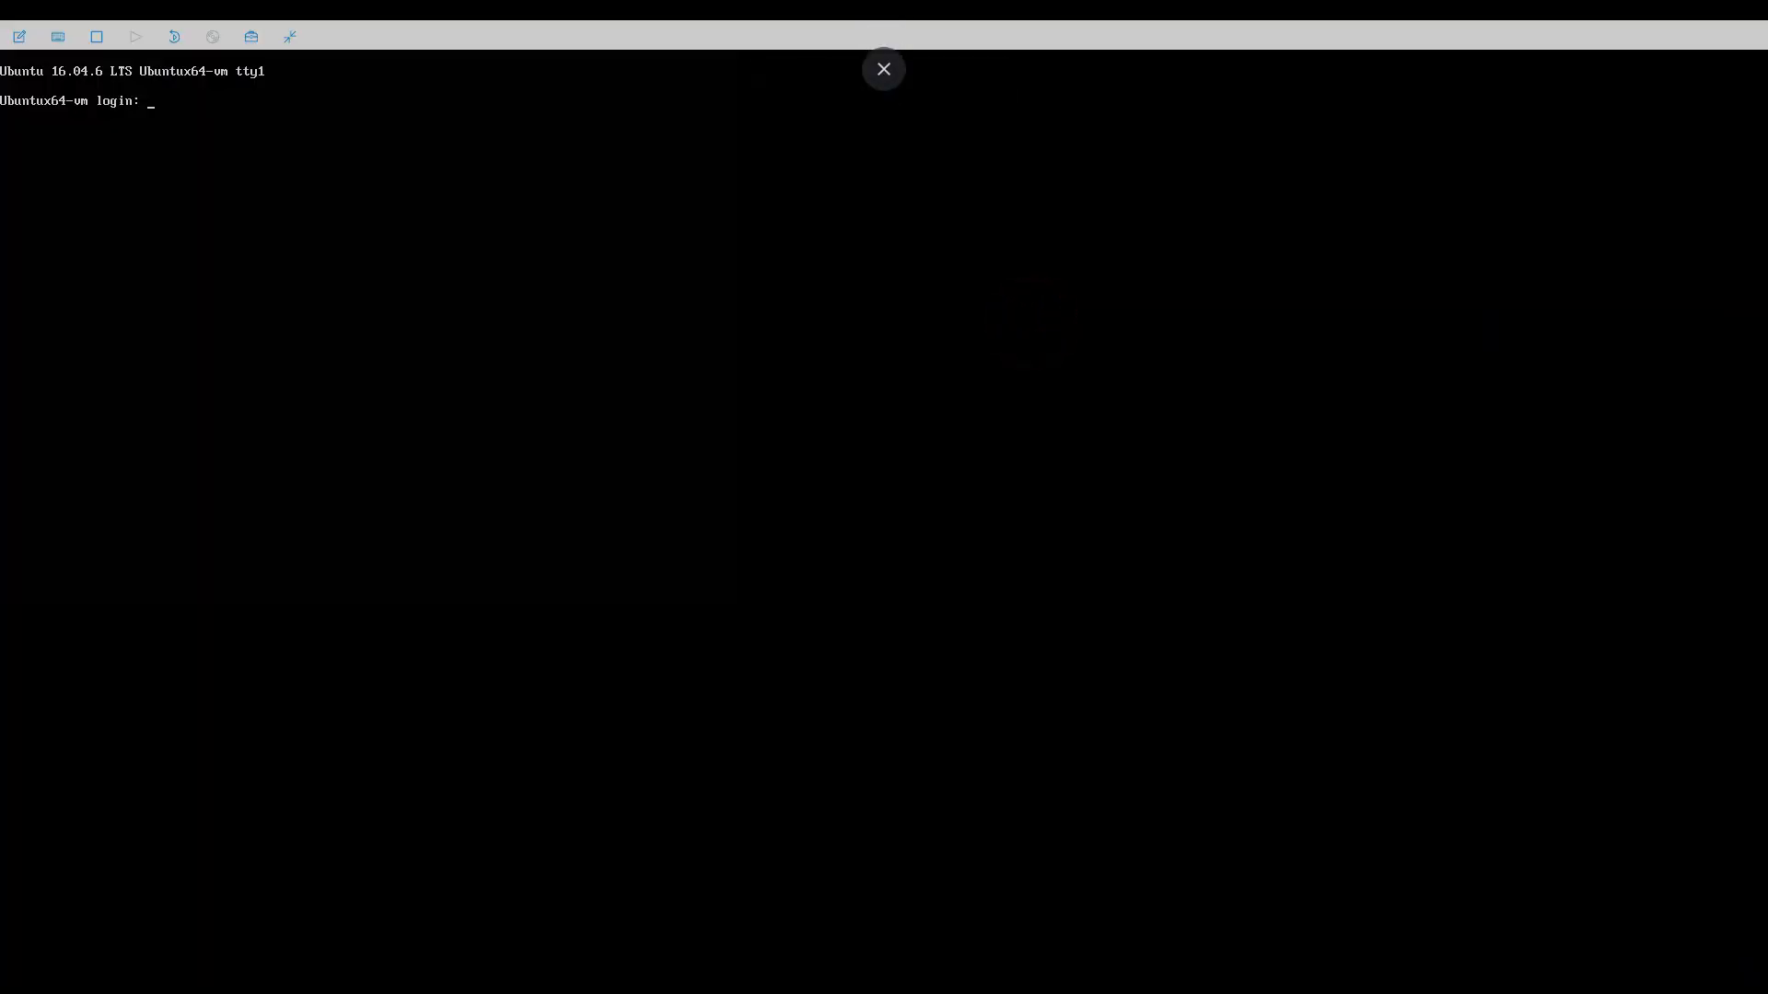
pyautogui.click(289, 36)
pyautogui.click(612, 516)
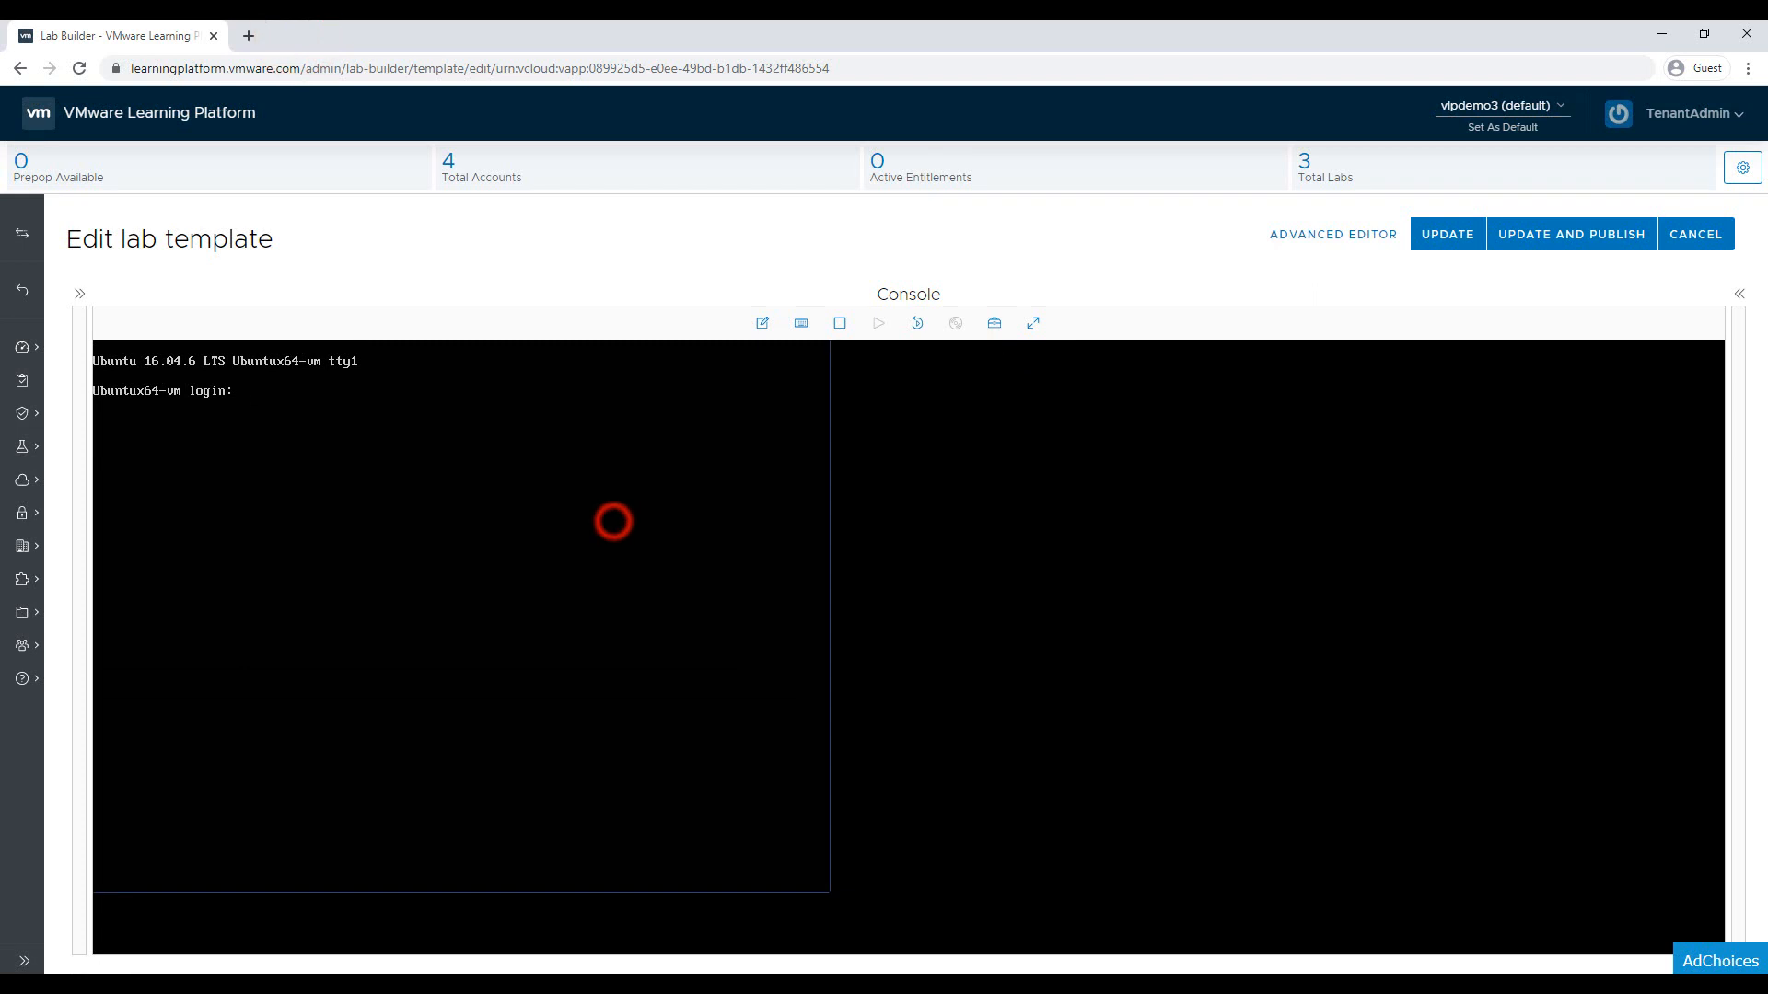
pyautogui.write('root')
pyautogui.press('Return')
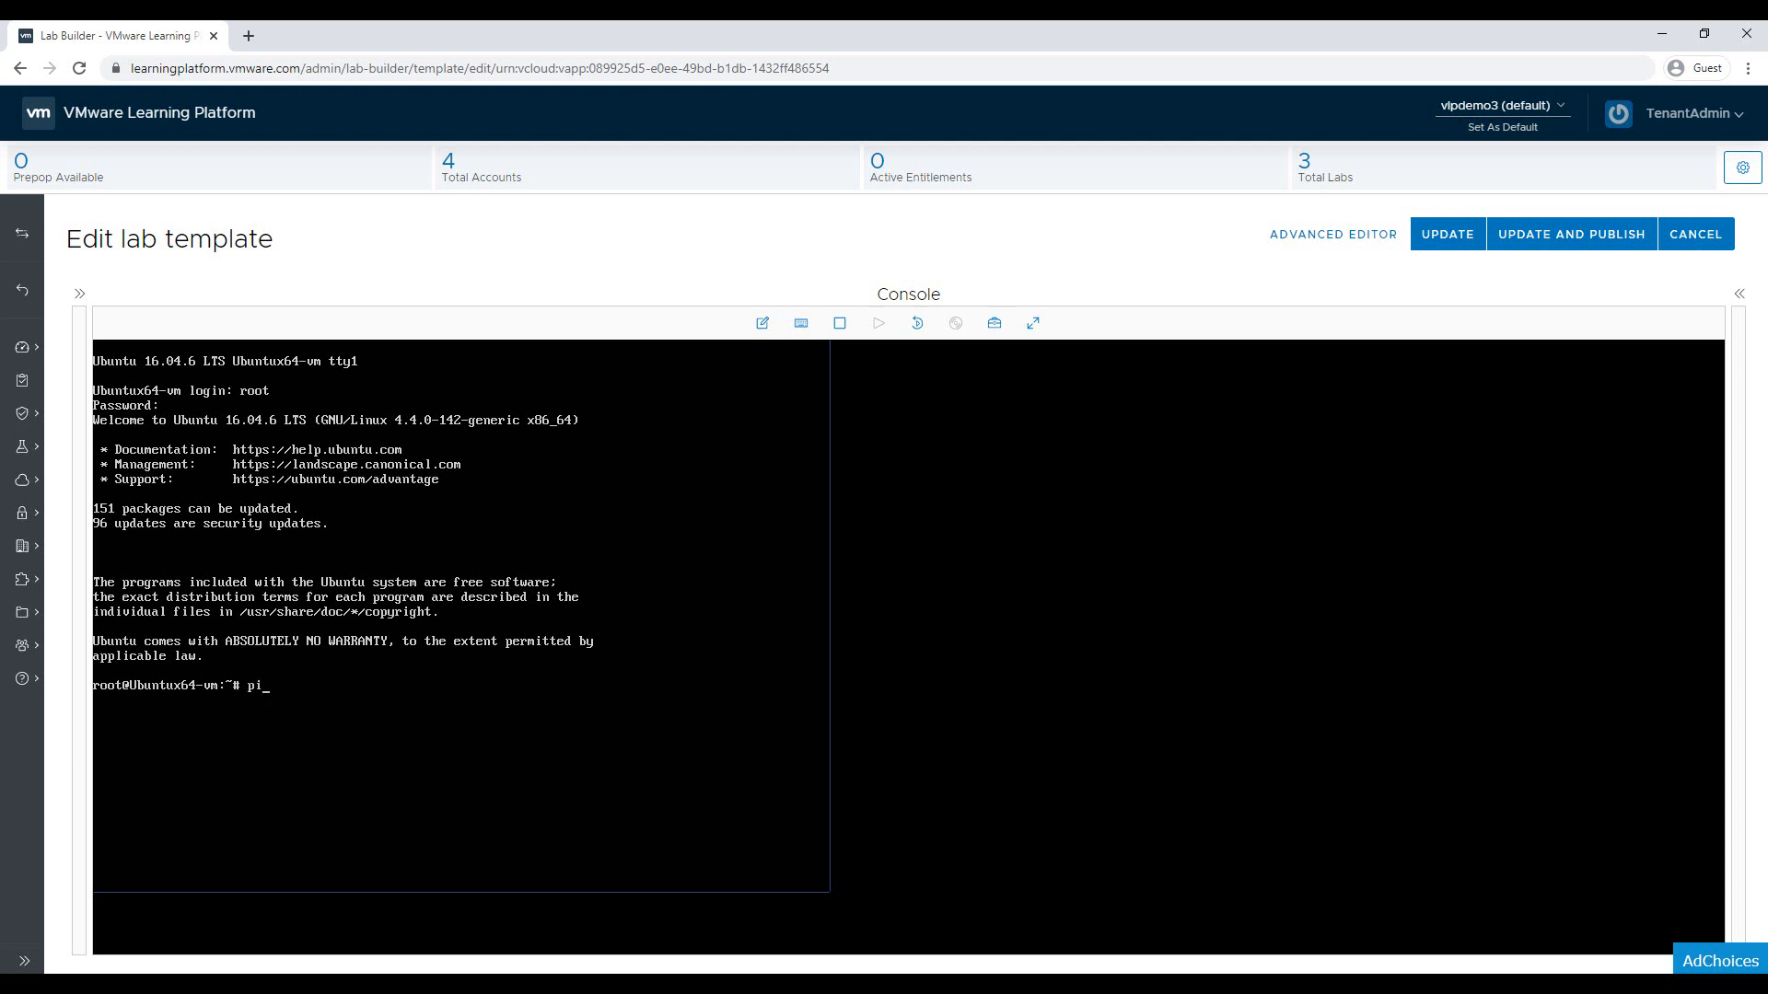
pyautogui.write('g -w')
pyautogui.write('www.google.com')
pyautogui.press('Return')
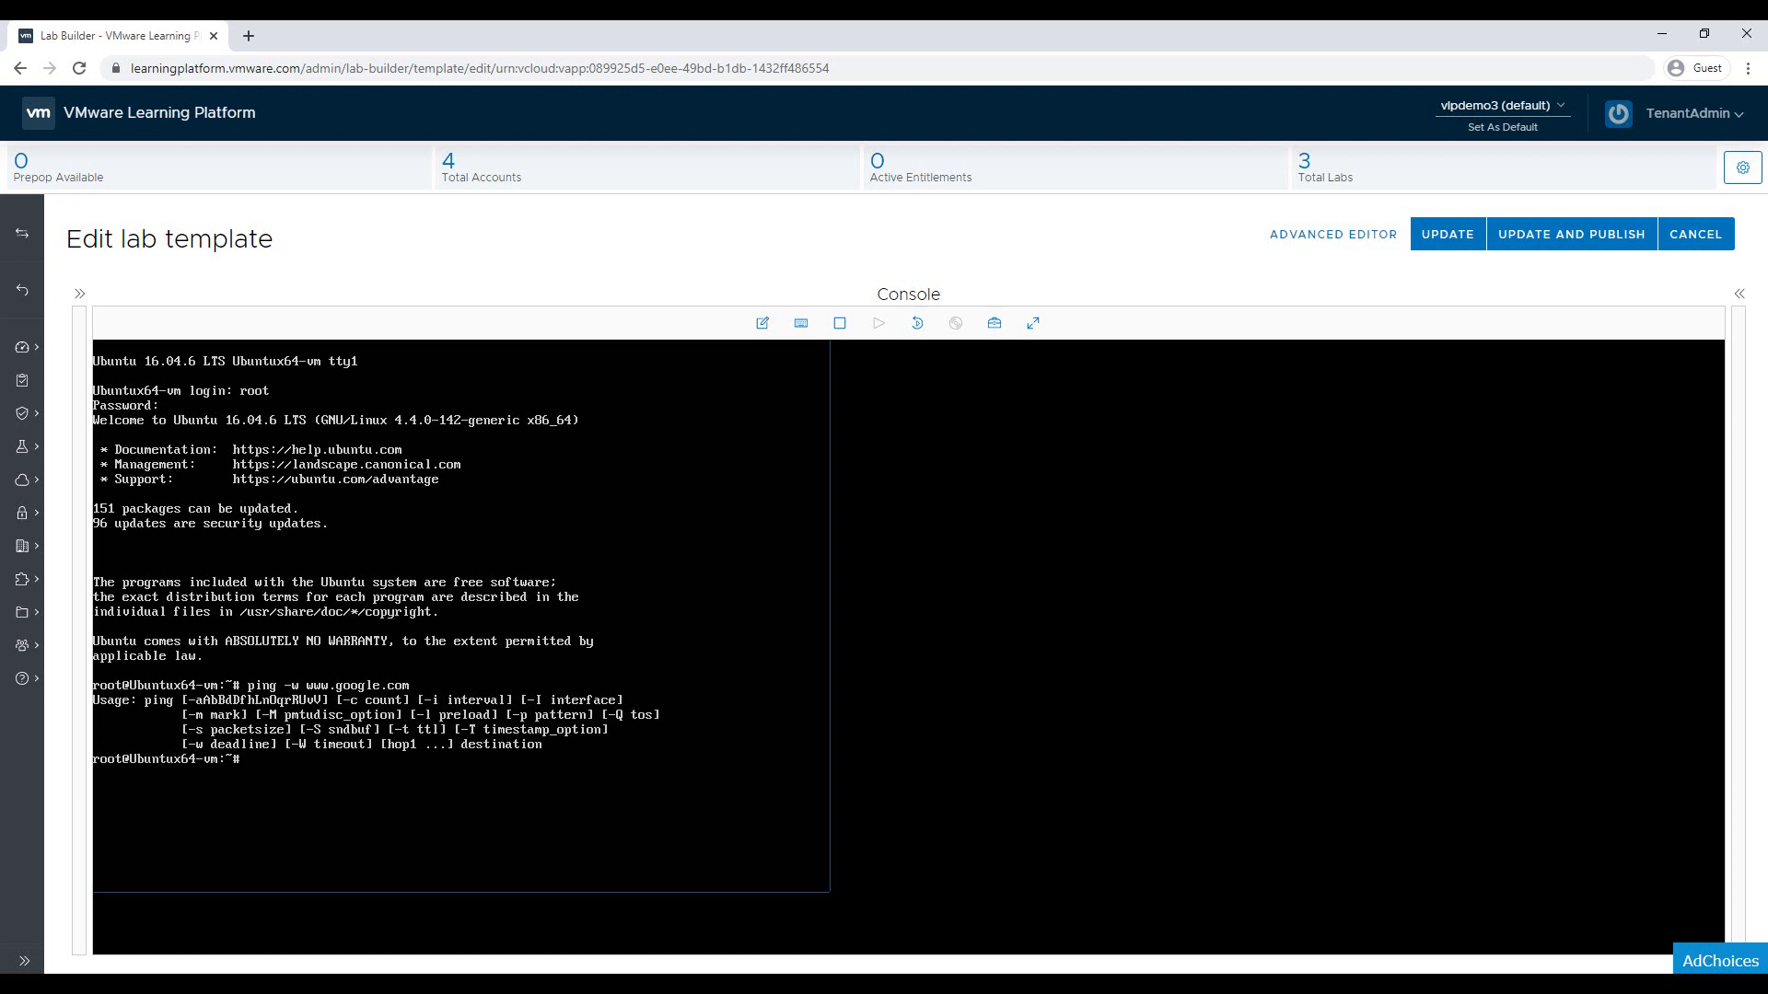
pyautogui.press('Up')
pyautogui.write('3')
pyautogui.press('Left')
pyautogui.press('Return')
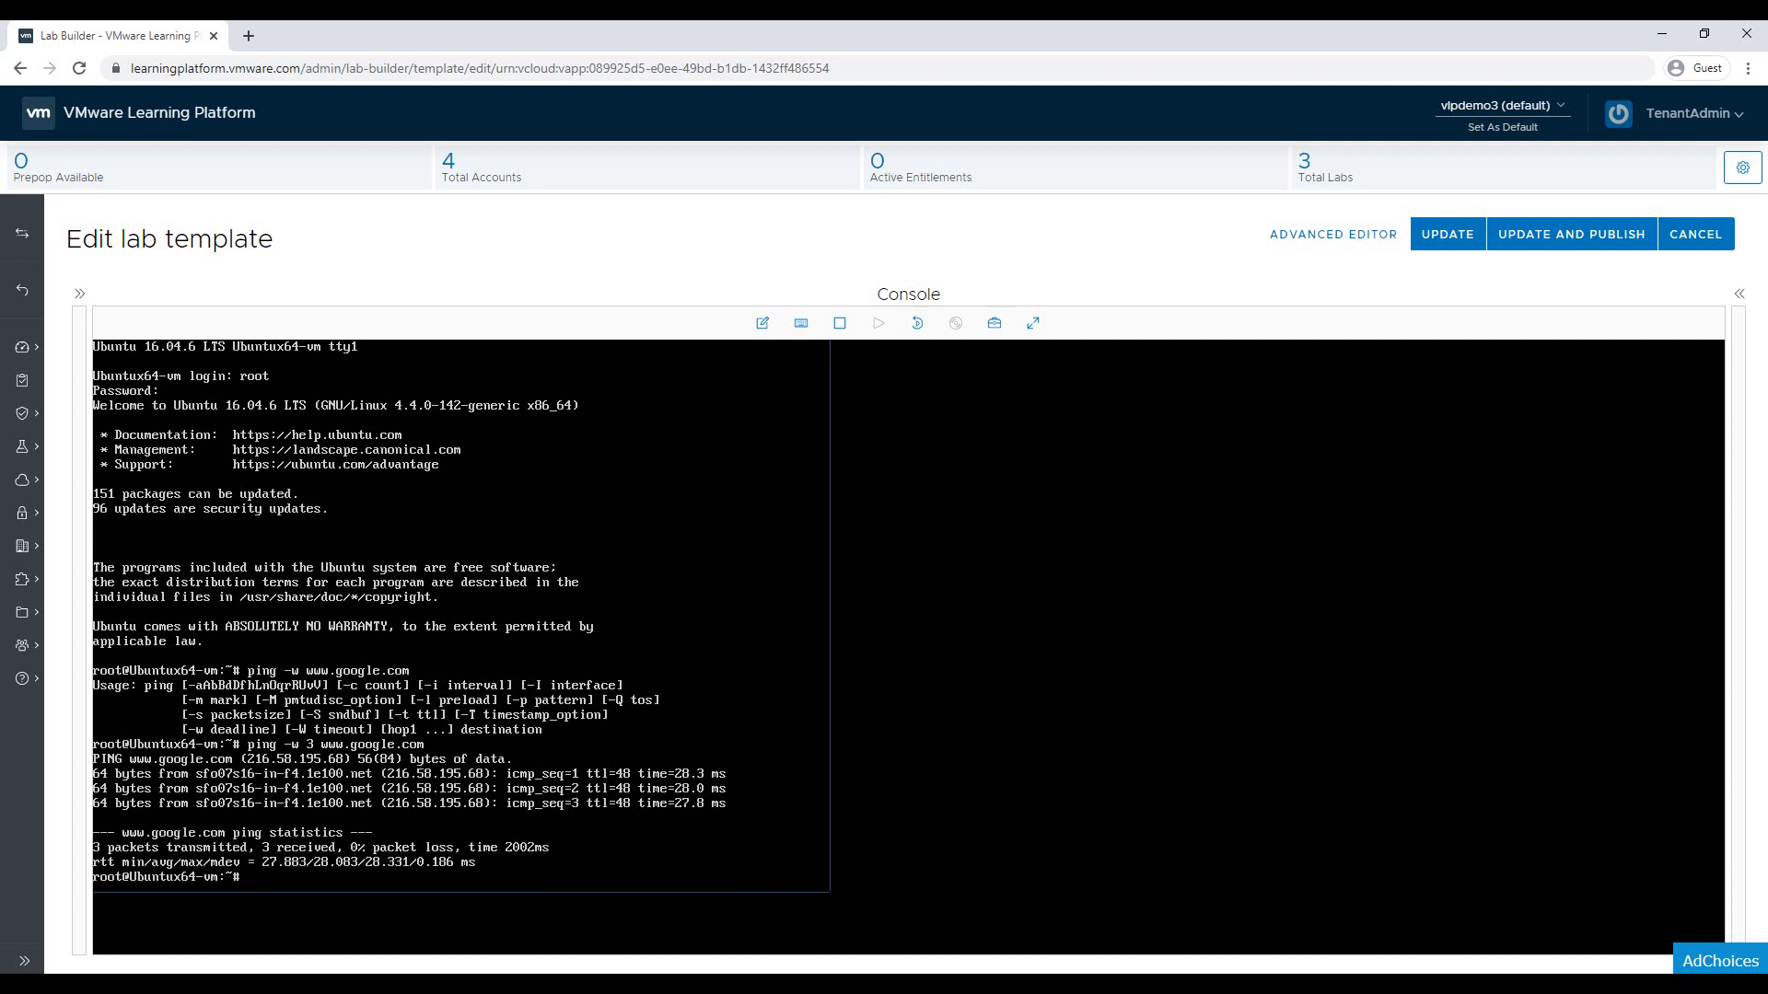
pyautogui.write('wget www.google.com')
pyautogui.press('Return')
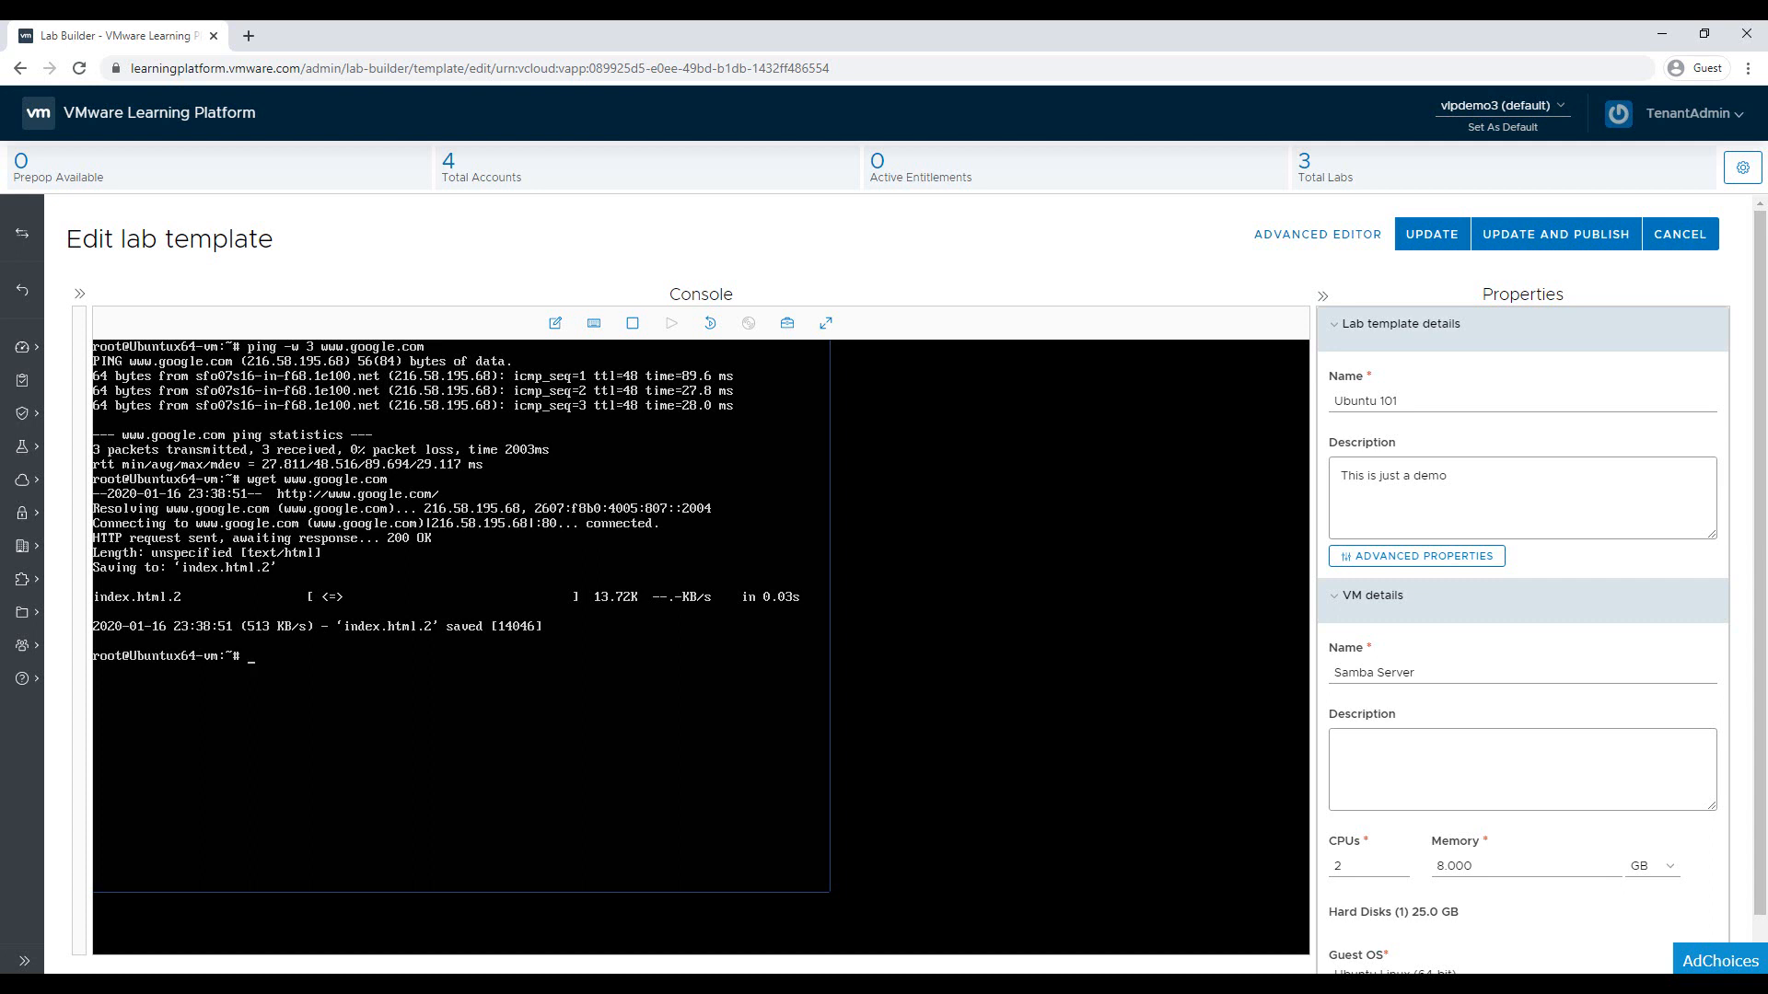
# Run 'apt-get update', then 'apt-get upgrade', answering y to proceed
pyautogui.write('apt-get update')
pyautogui.press('Return')
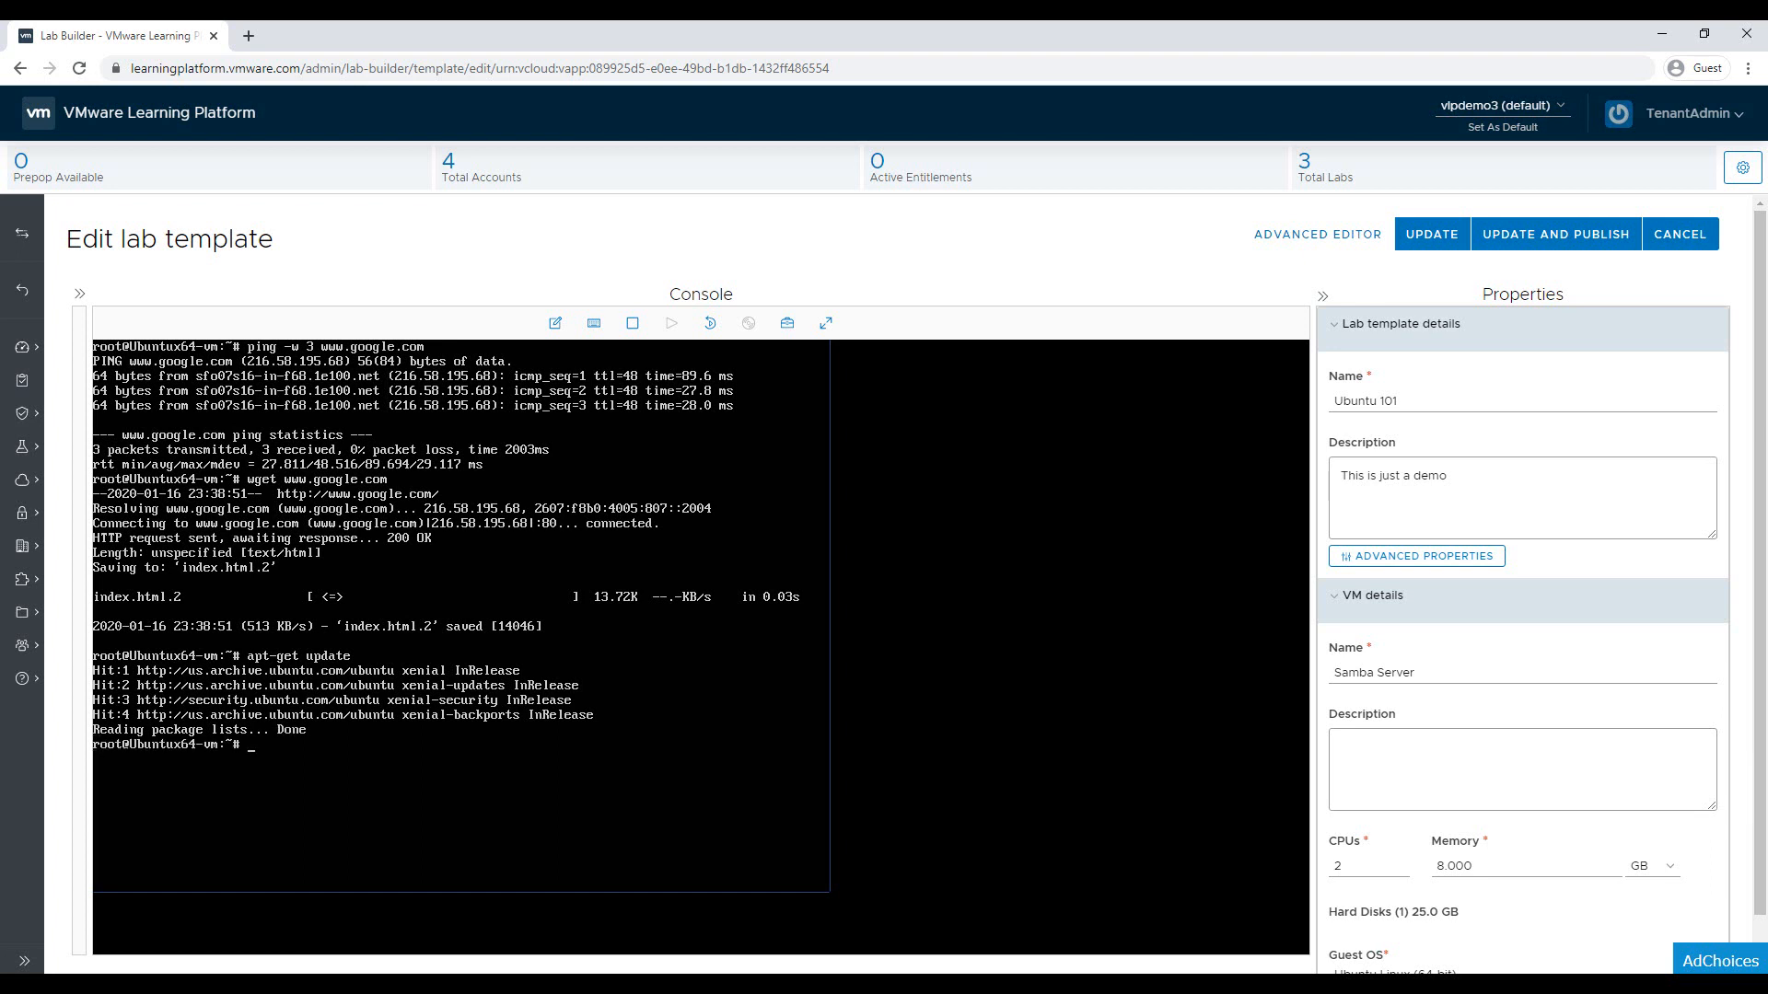
pyautogui.press('Up')
pyautogui.press('BackSpace')
pyautogui.press('BackSpace')
pyautogui.press('BackSpace')
pyautogui.press('BackSpace')
pyautogui.press('BackSpace')
pyautogui.write('pgrade')
pyautogui.press('Return')
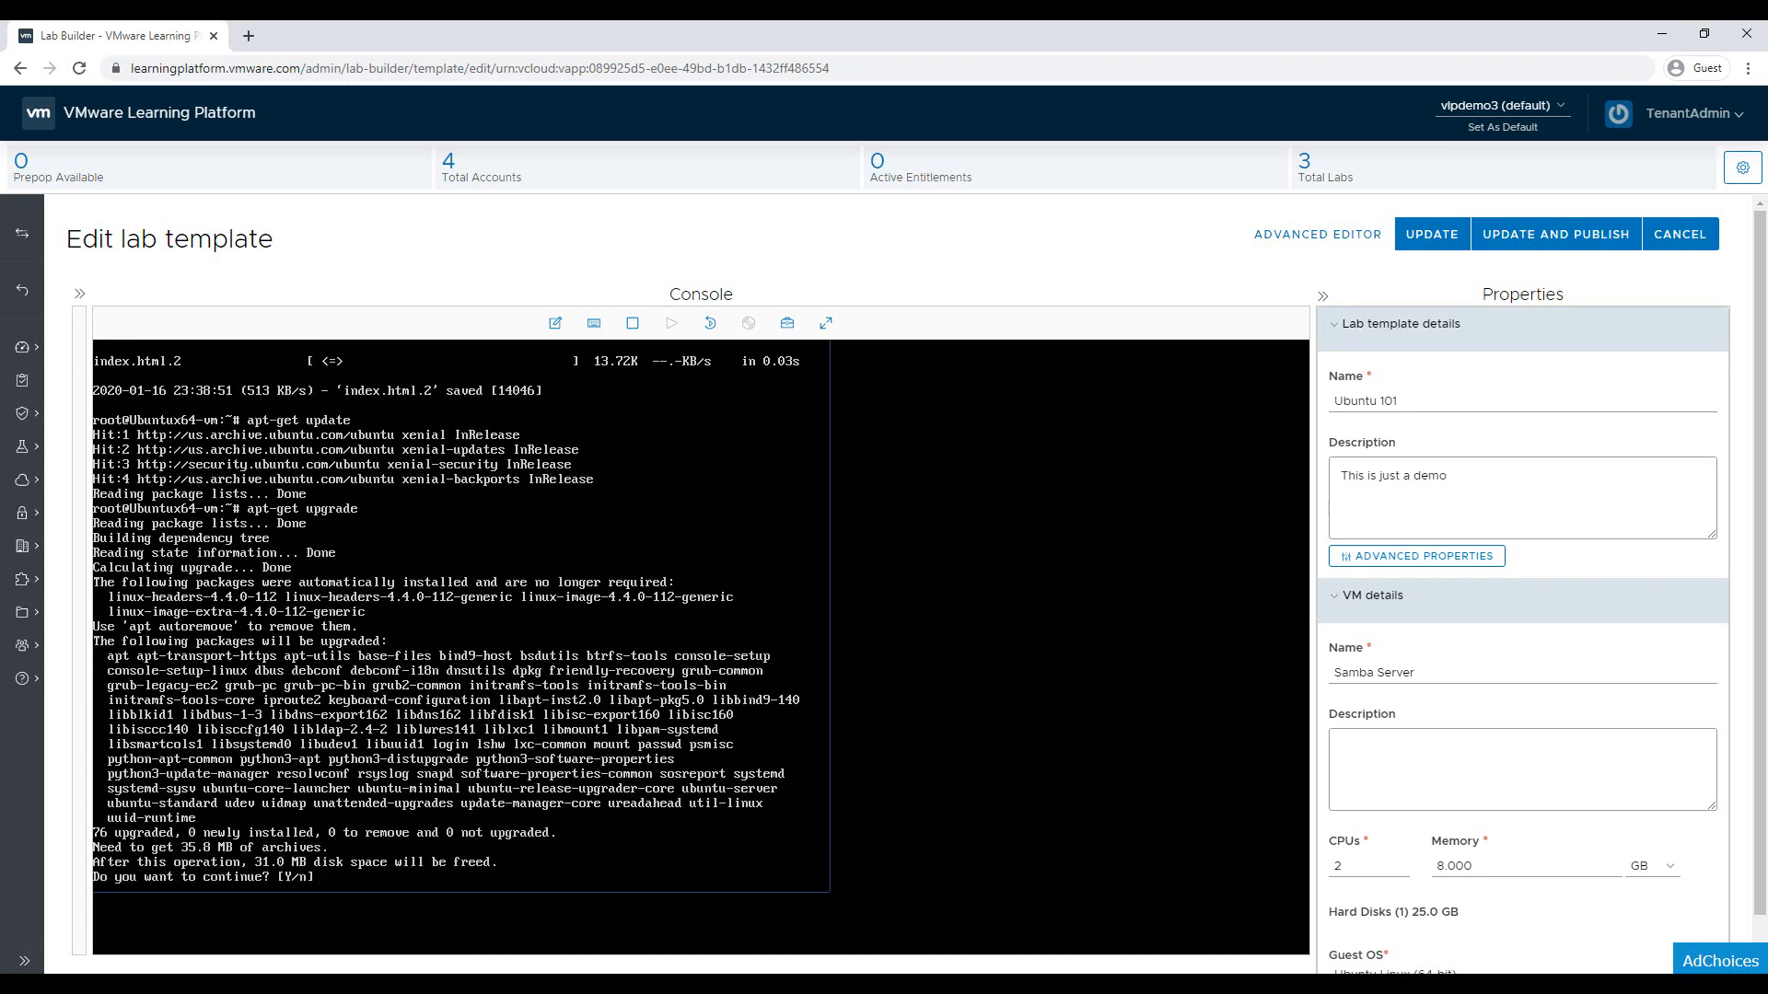
pyautogui.write('y')
pyautogui.press('Return')
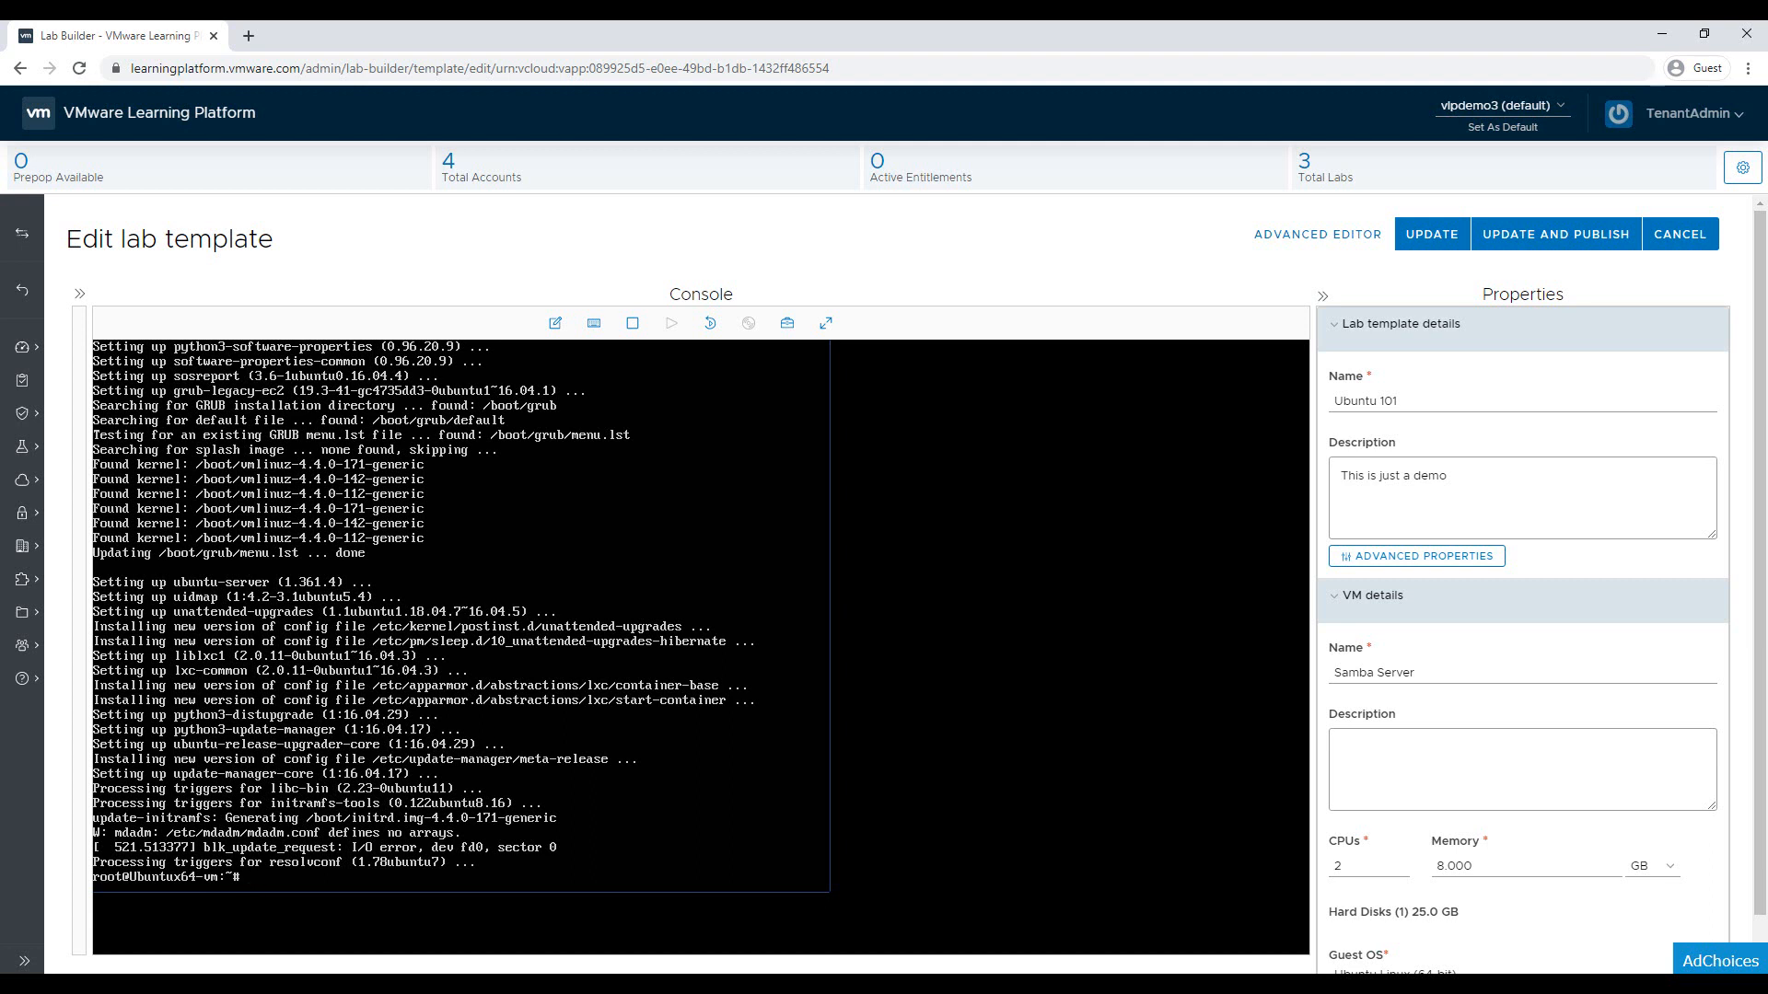
# Copy the 'apt-get install samba' command line from the note
pyautogui.click(569, 986)
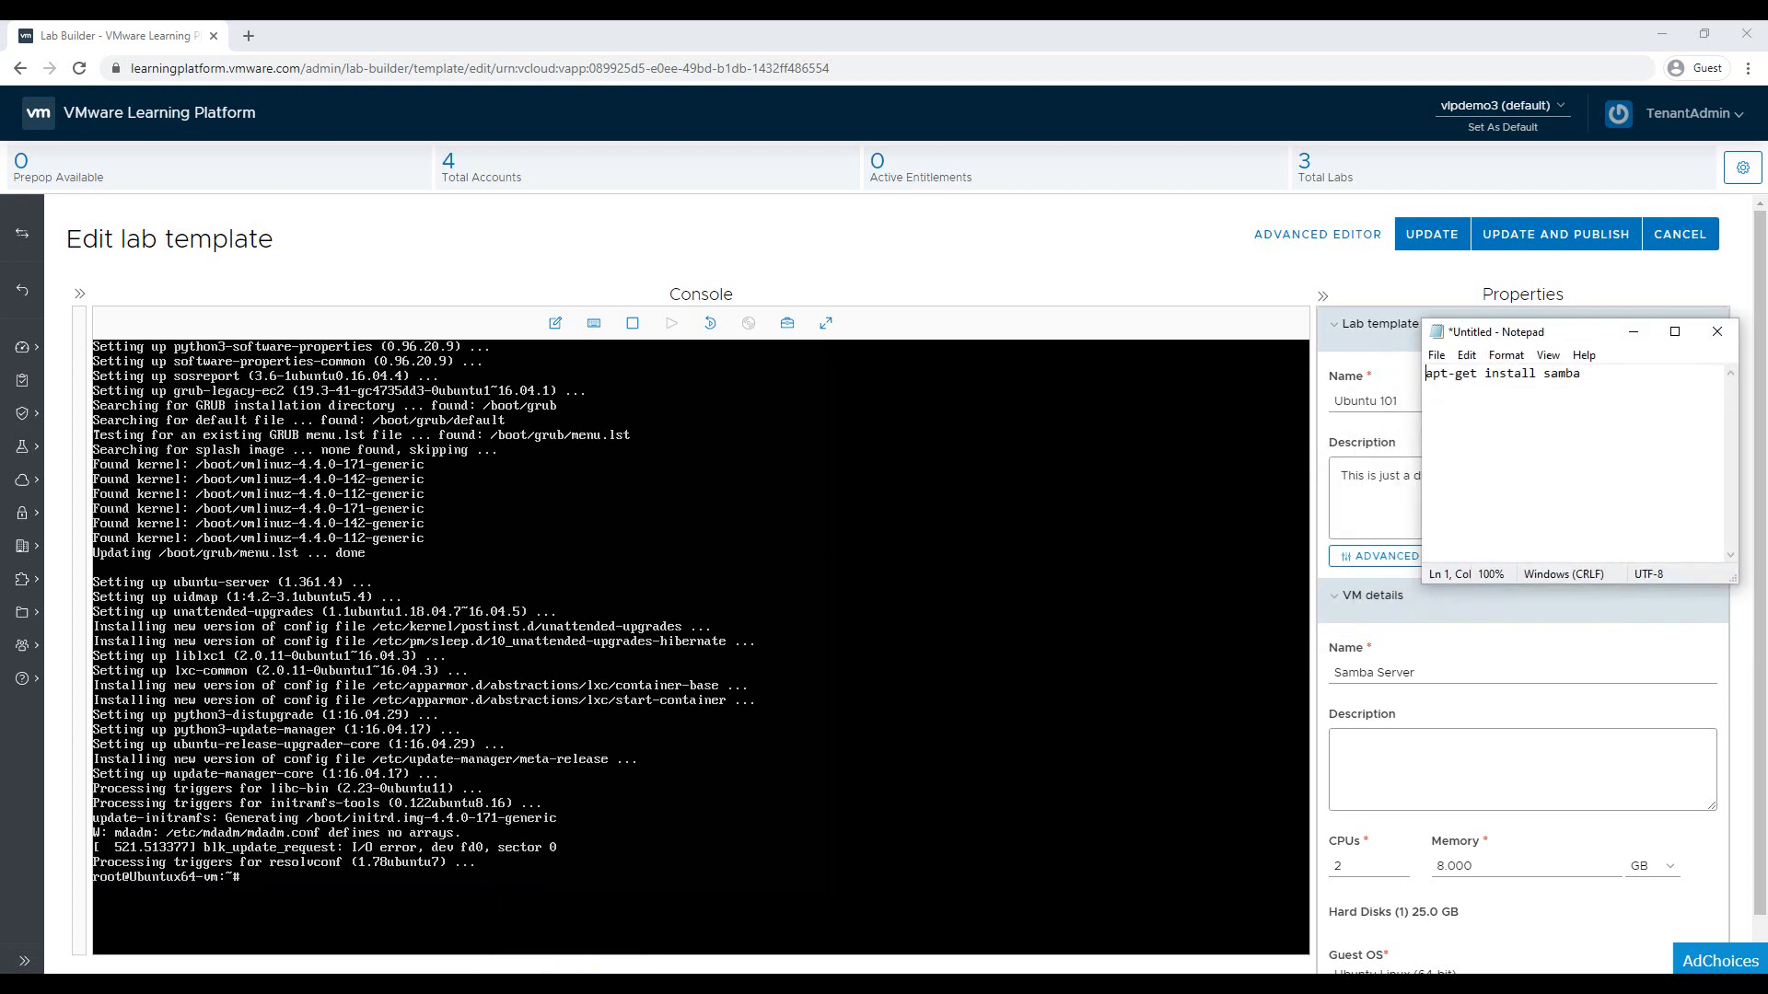
pyautogui.click(1605, 376)
pyautogui.tripleClick(1605, 376)
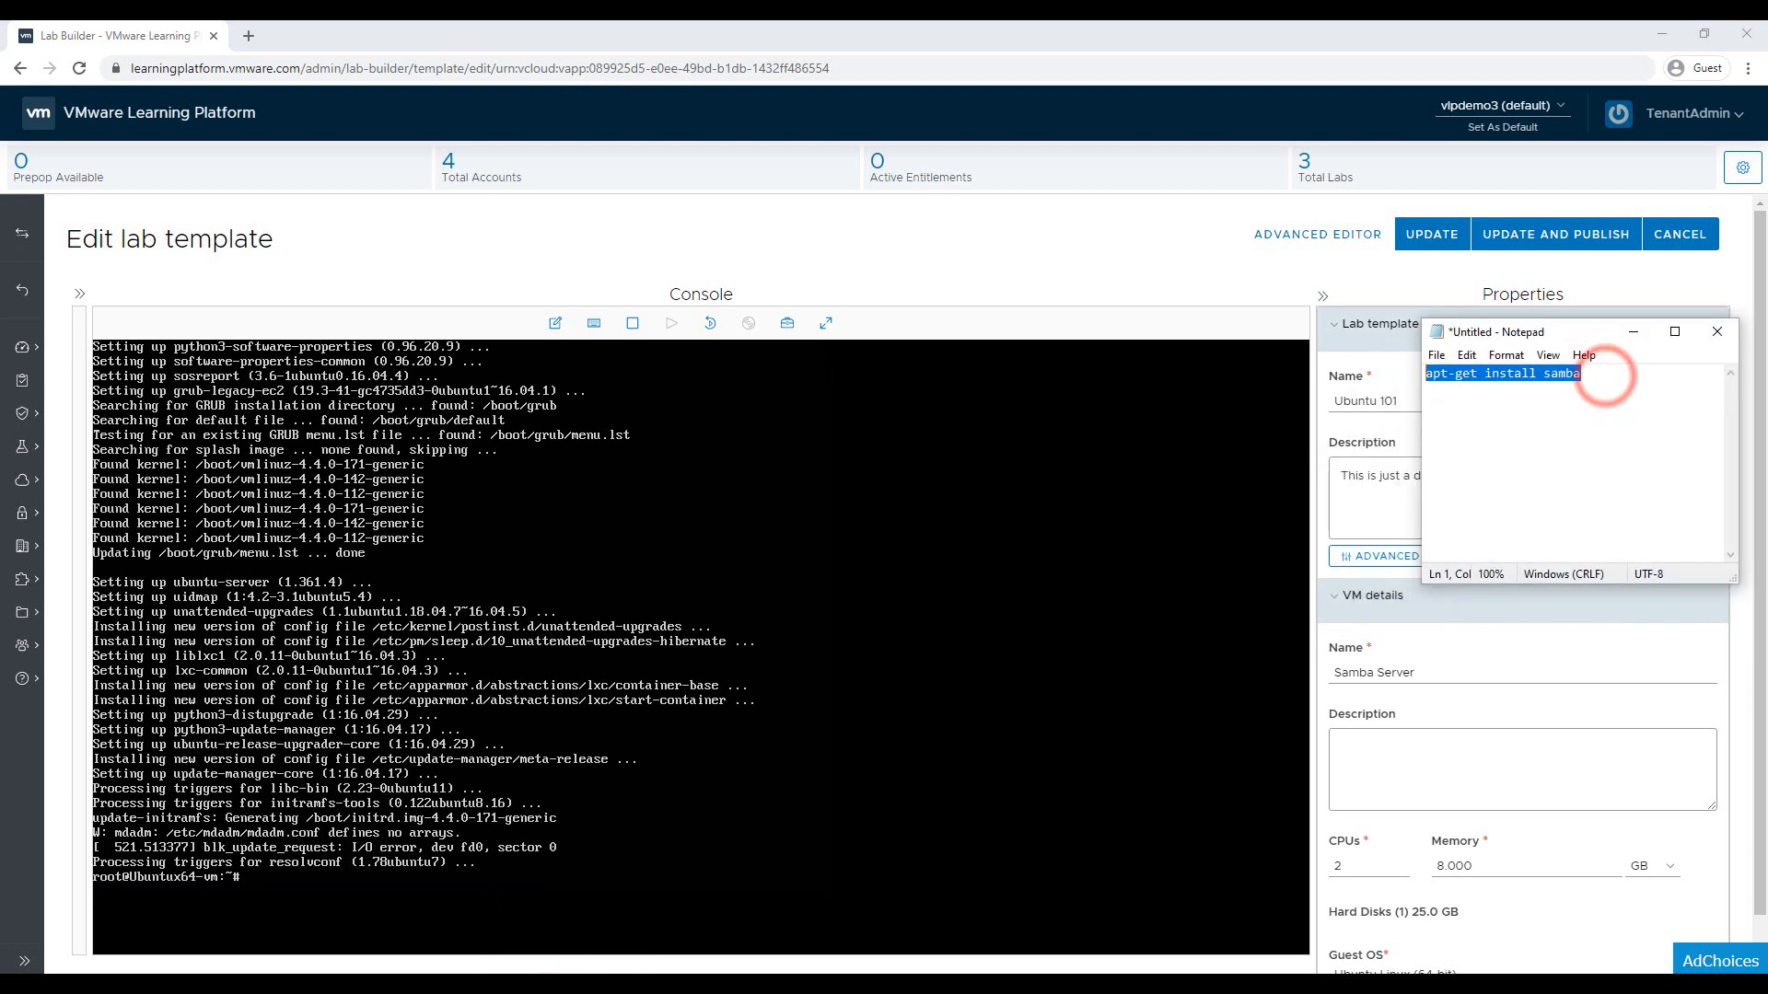
pyautogui.rightClick(1438, 379)
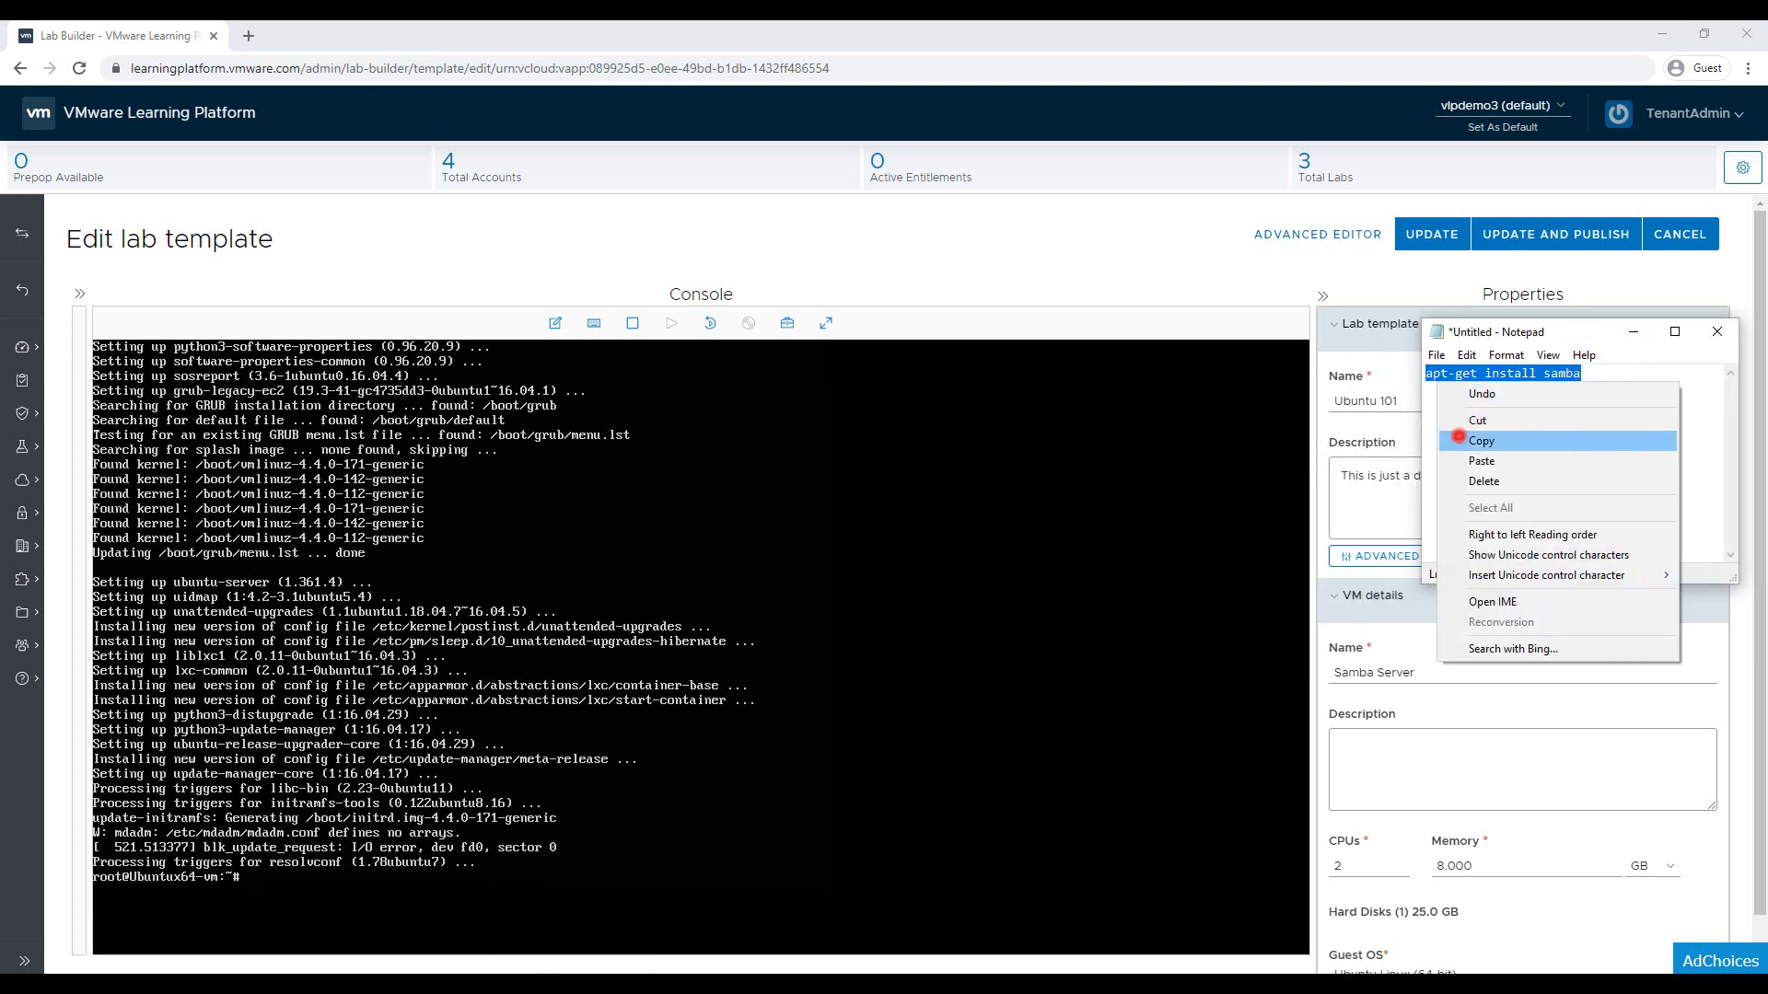
pyautogui.click(1458, 437)
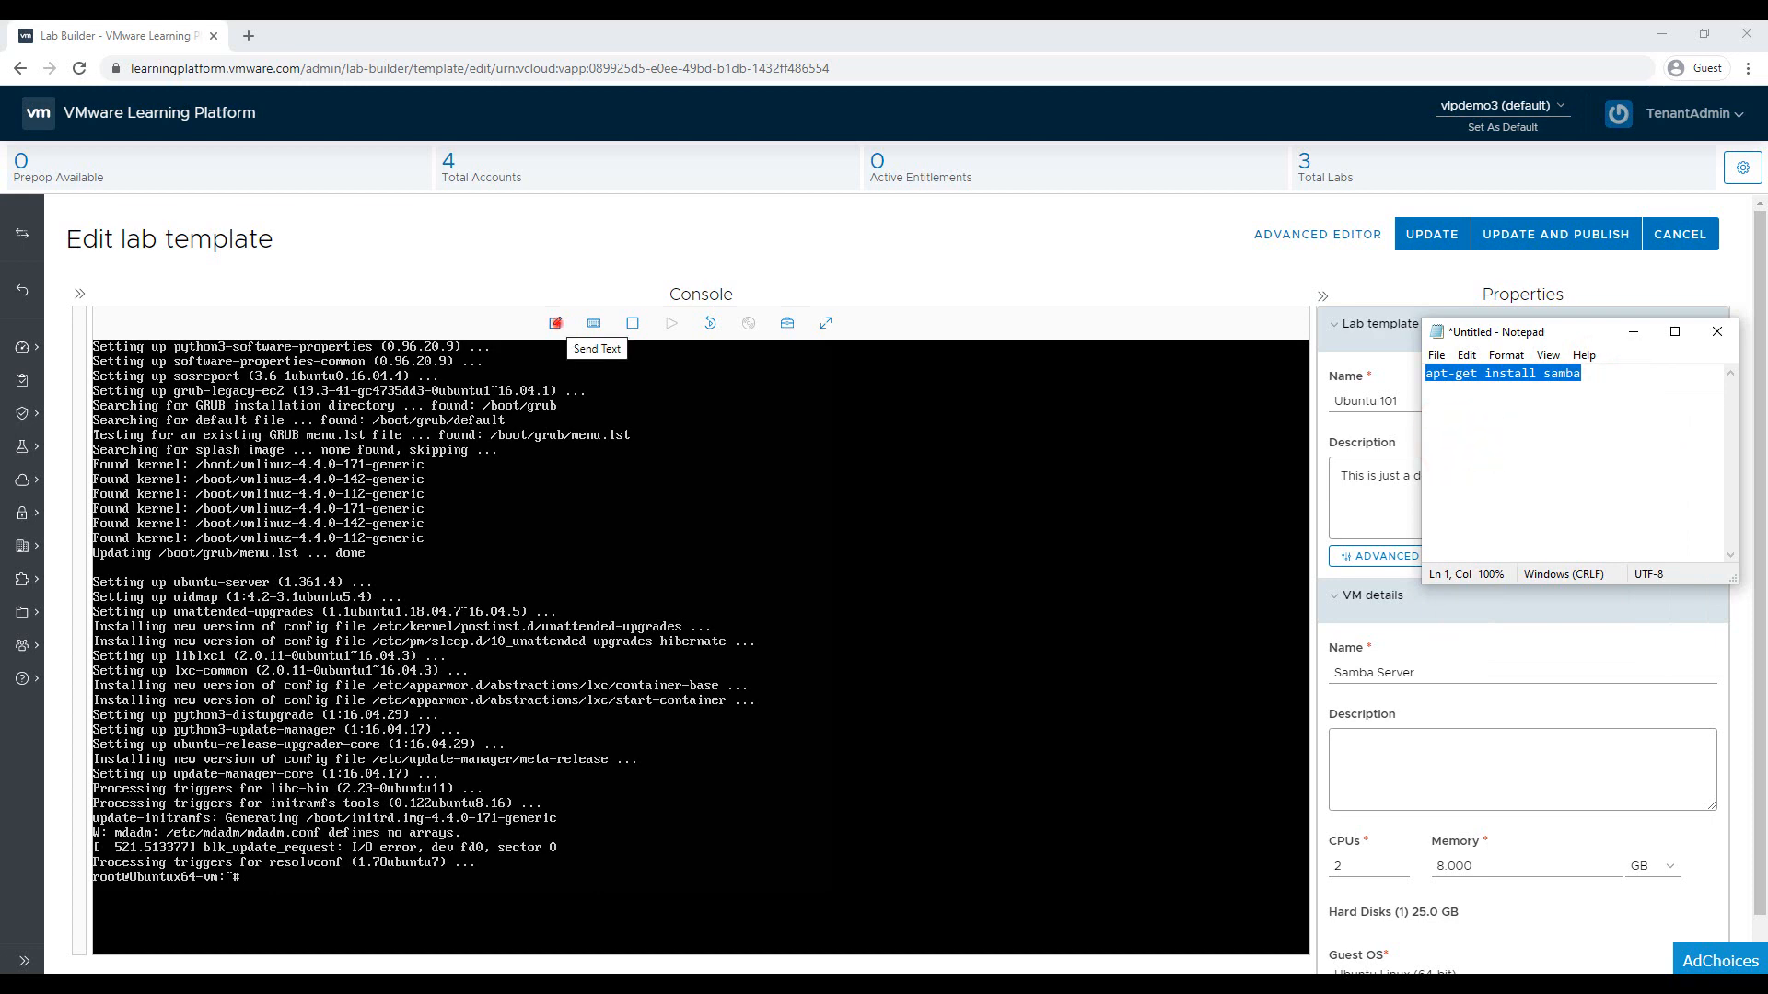
# Paste the samba install command into the send-text box and send it to the VM console
pyautogui.click(555, 323)
pyautogui.click(710, 497)
pyautogui.rightClick(711, 499)
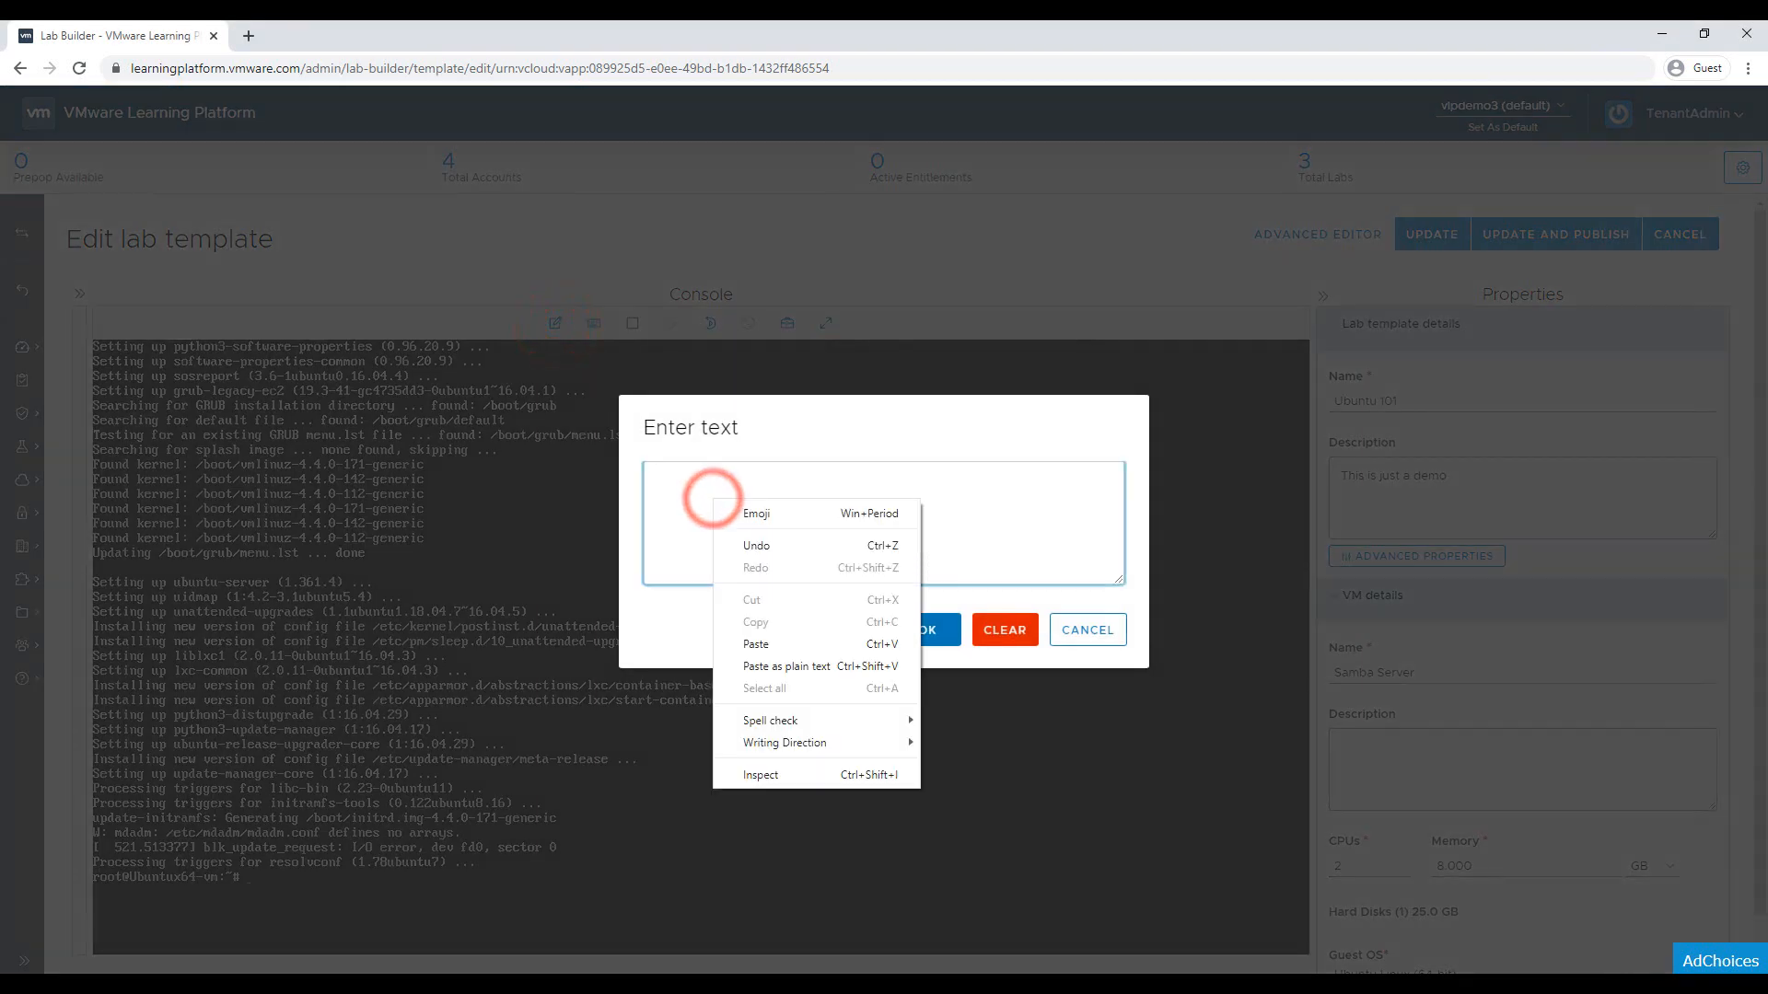
pyautogui.click(755, 643)
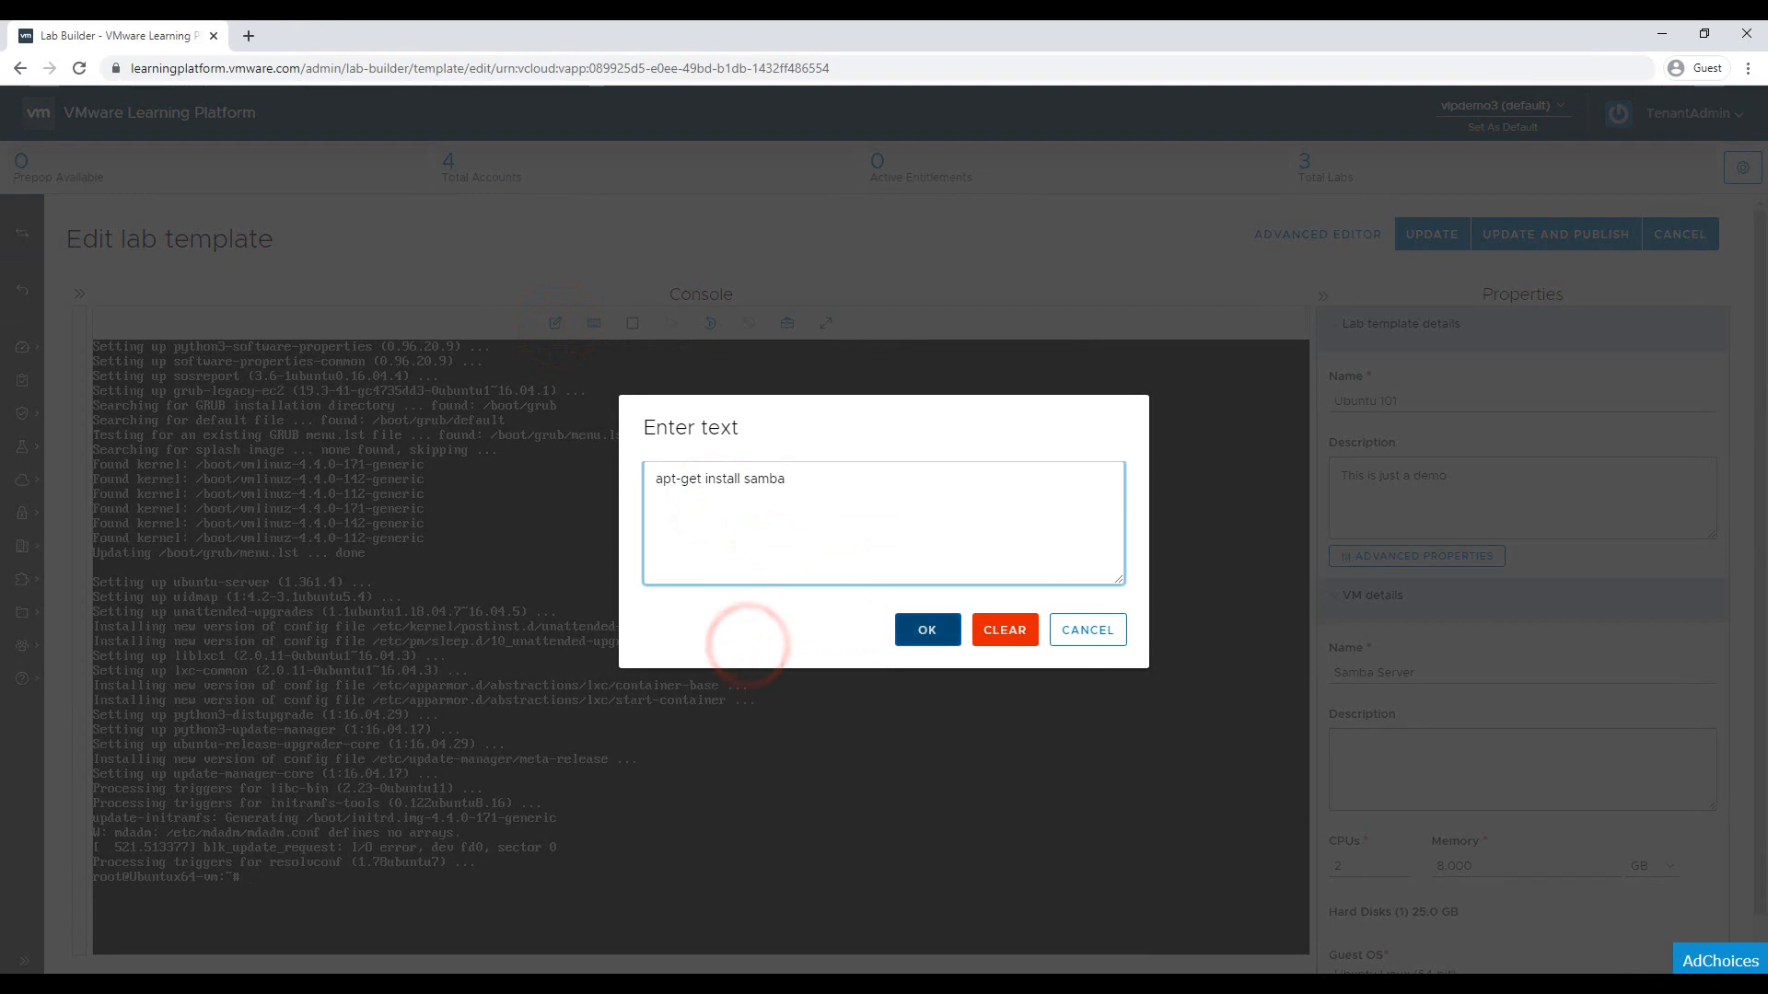
pyautogui.click(927, 632)
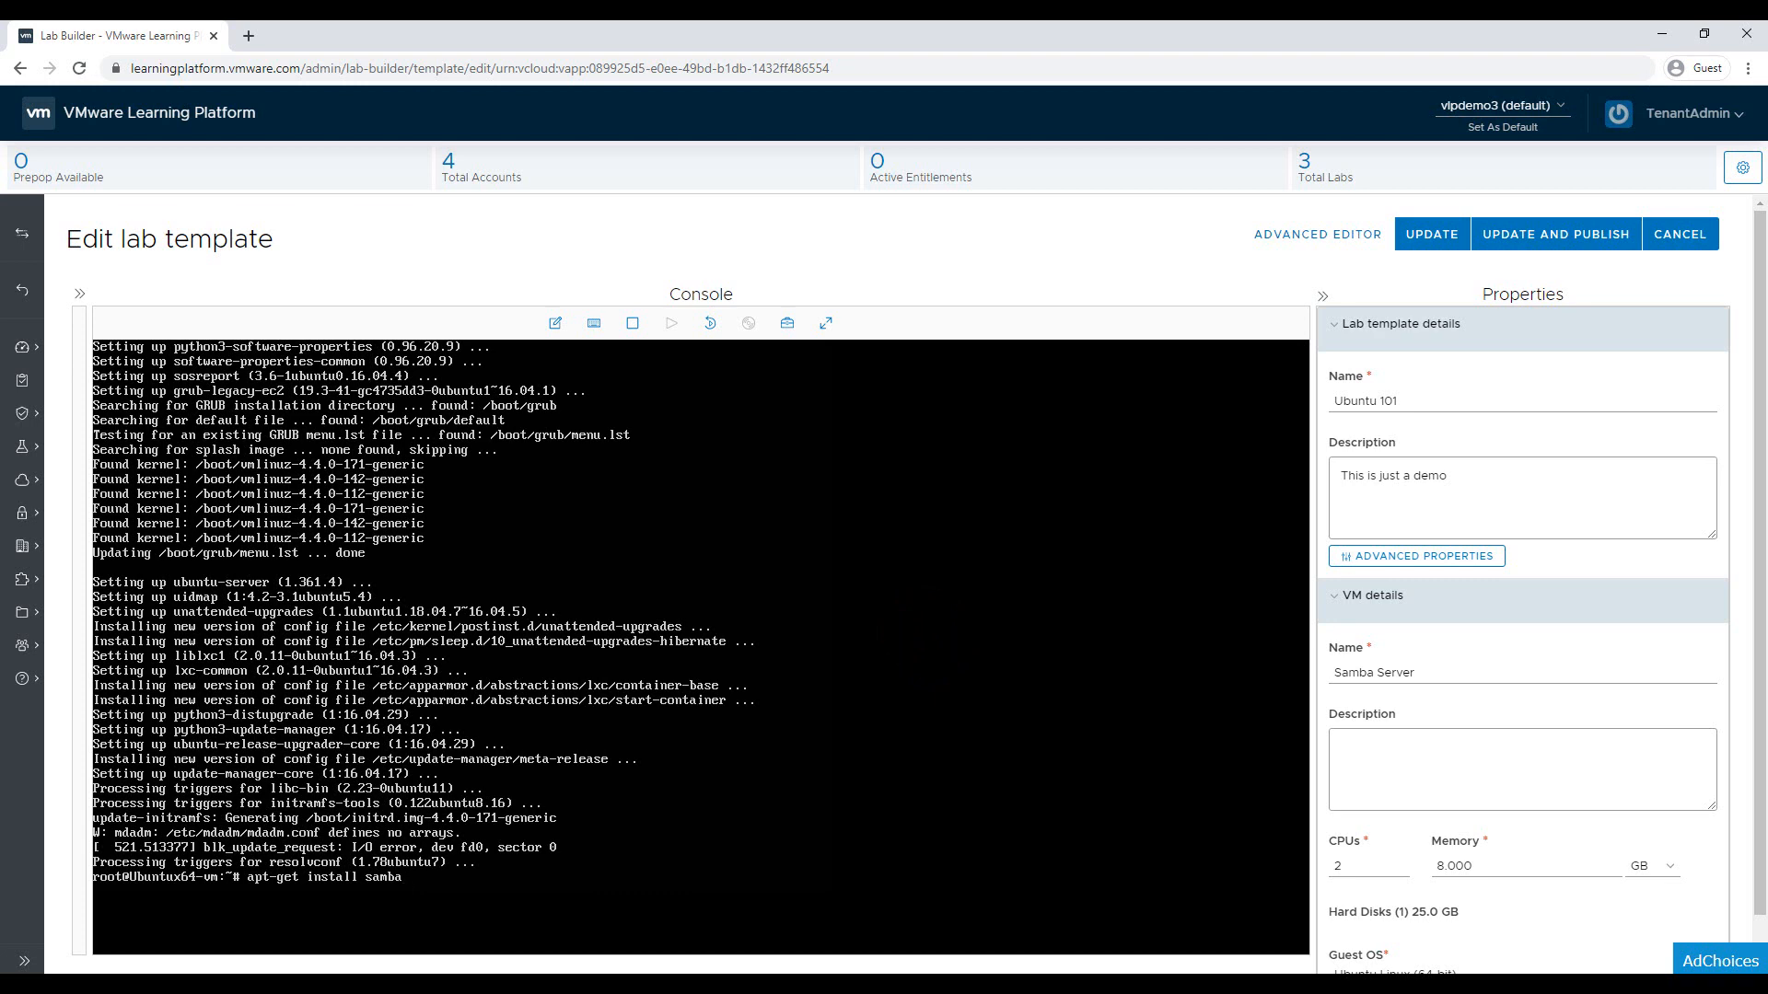
# Run the samba install in the console and answer 'y' to install the packages
pyautogui.click(555, 323)
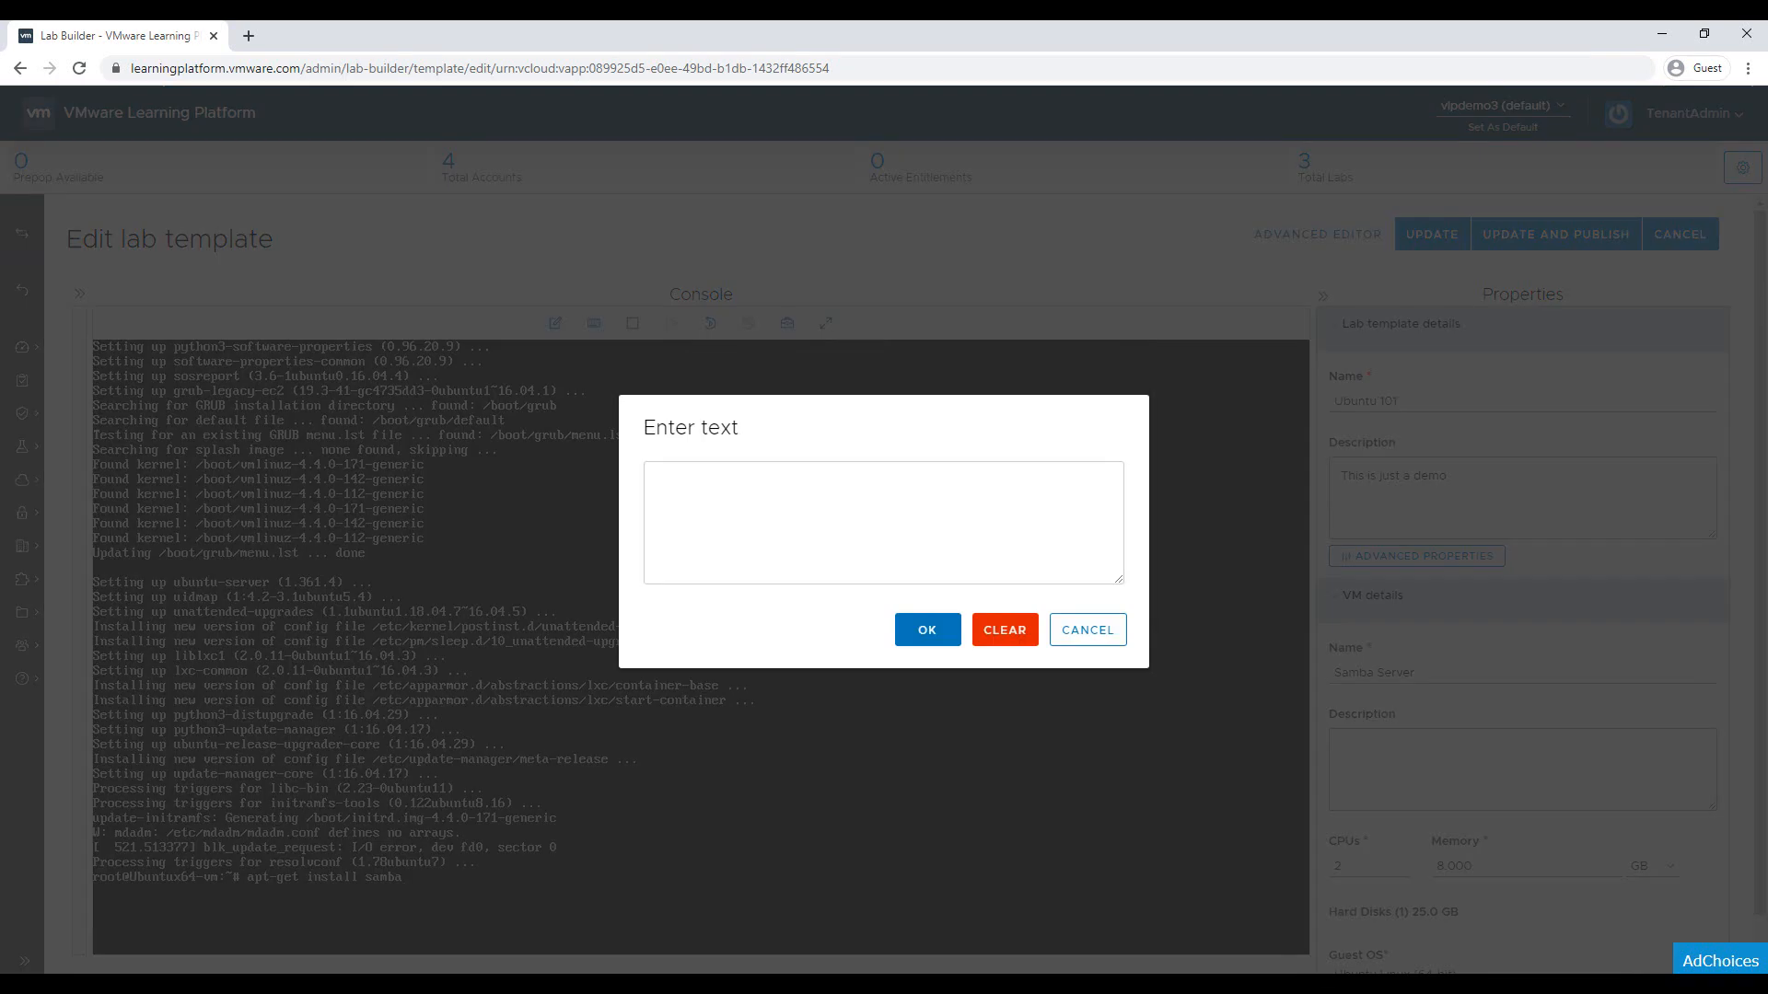
pyautogui.click(1093, 629)
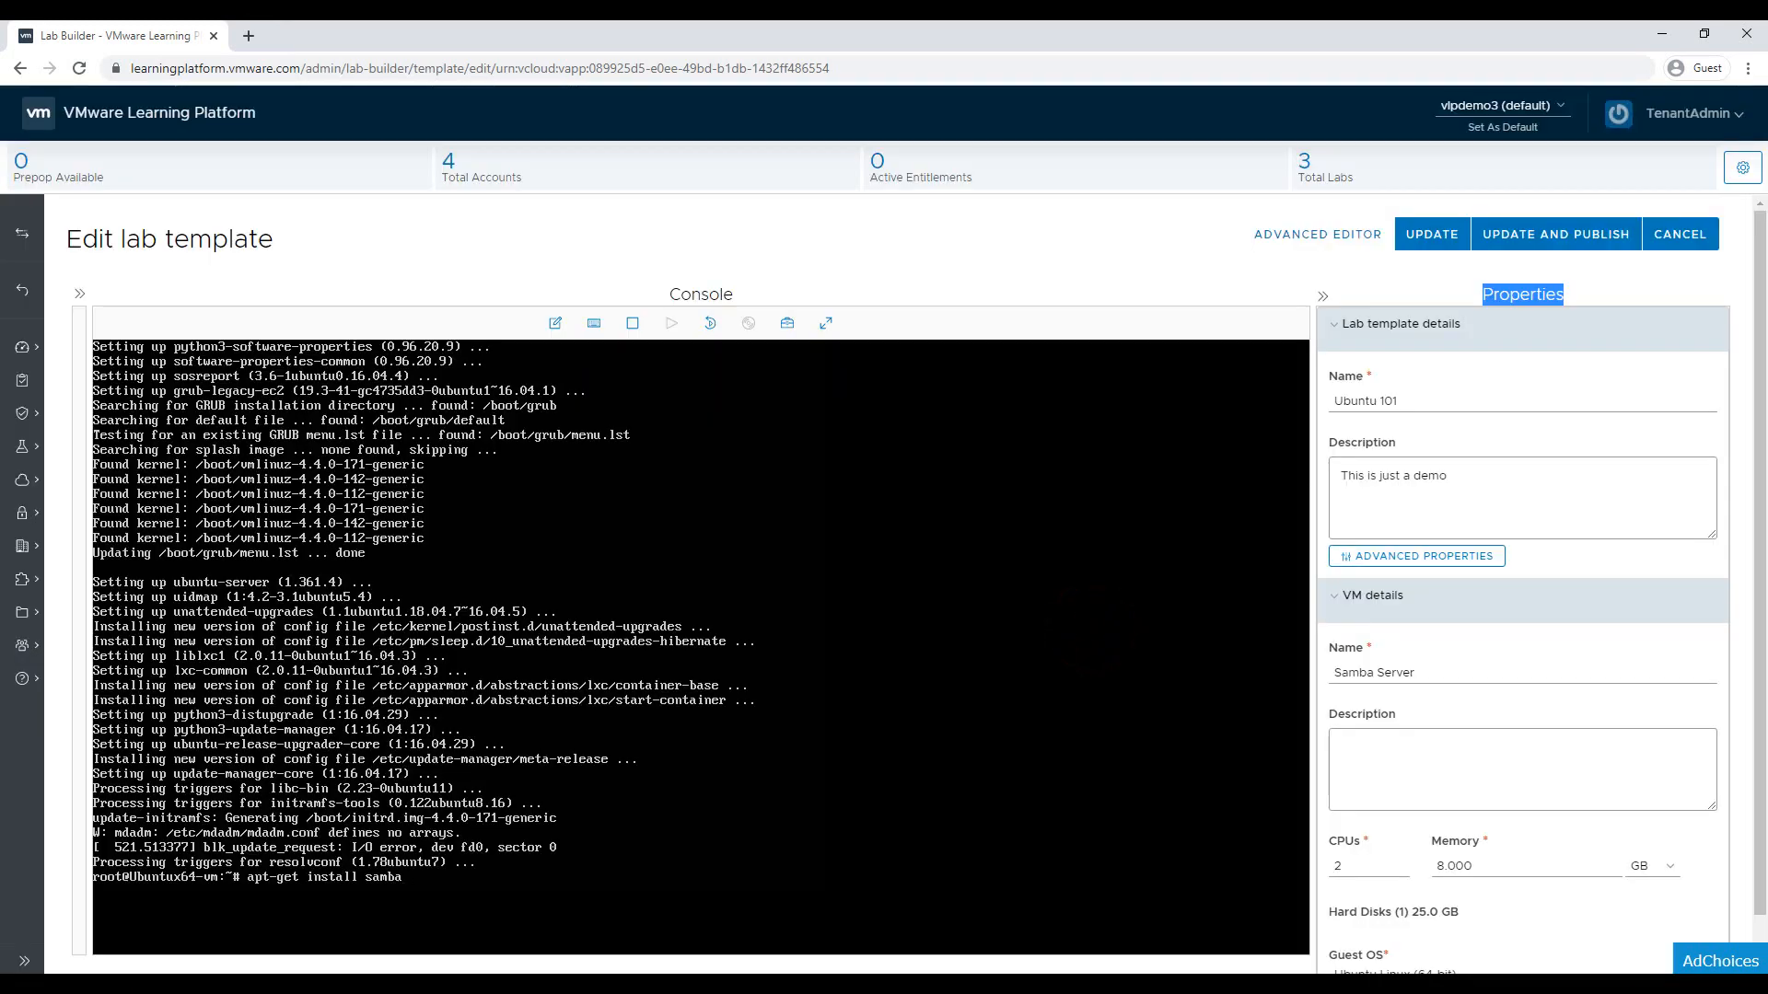
pyautogui.click(846, 652)
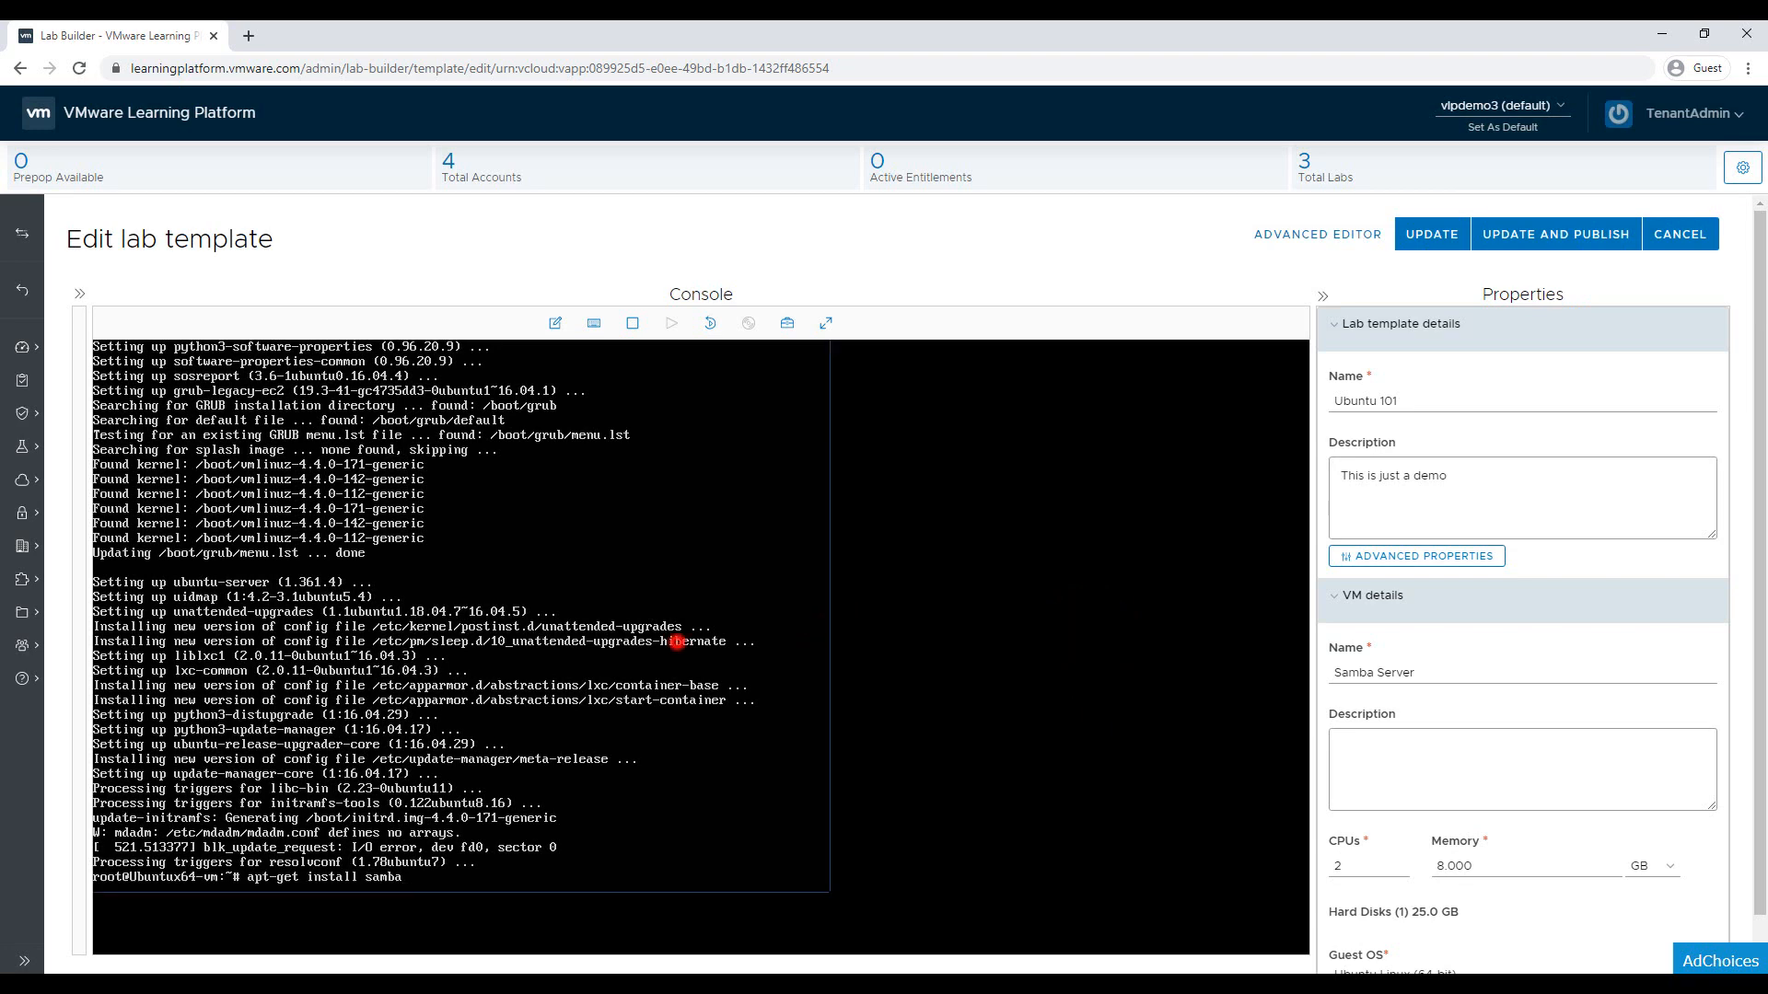
pyautogui.press('Return')
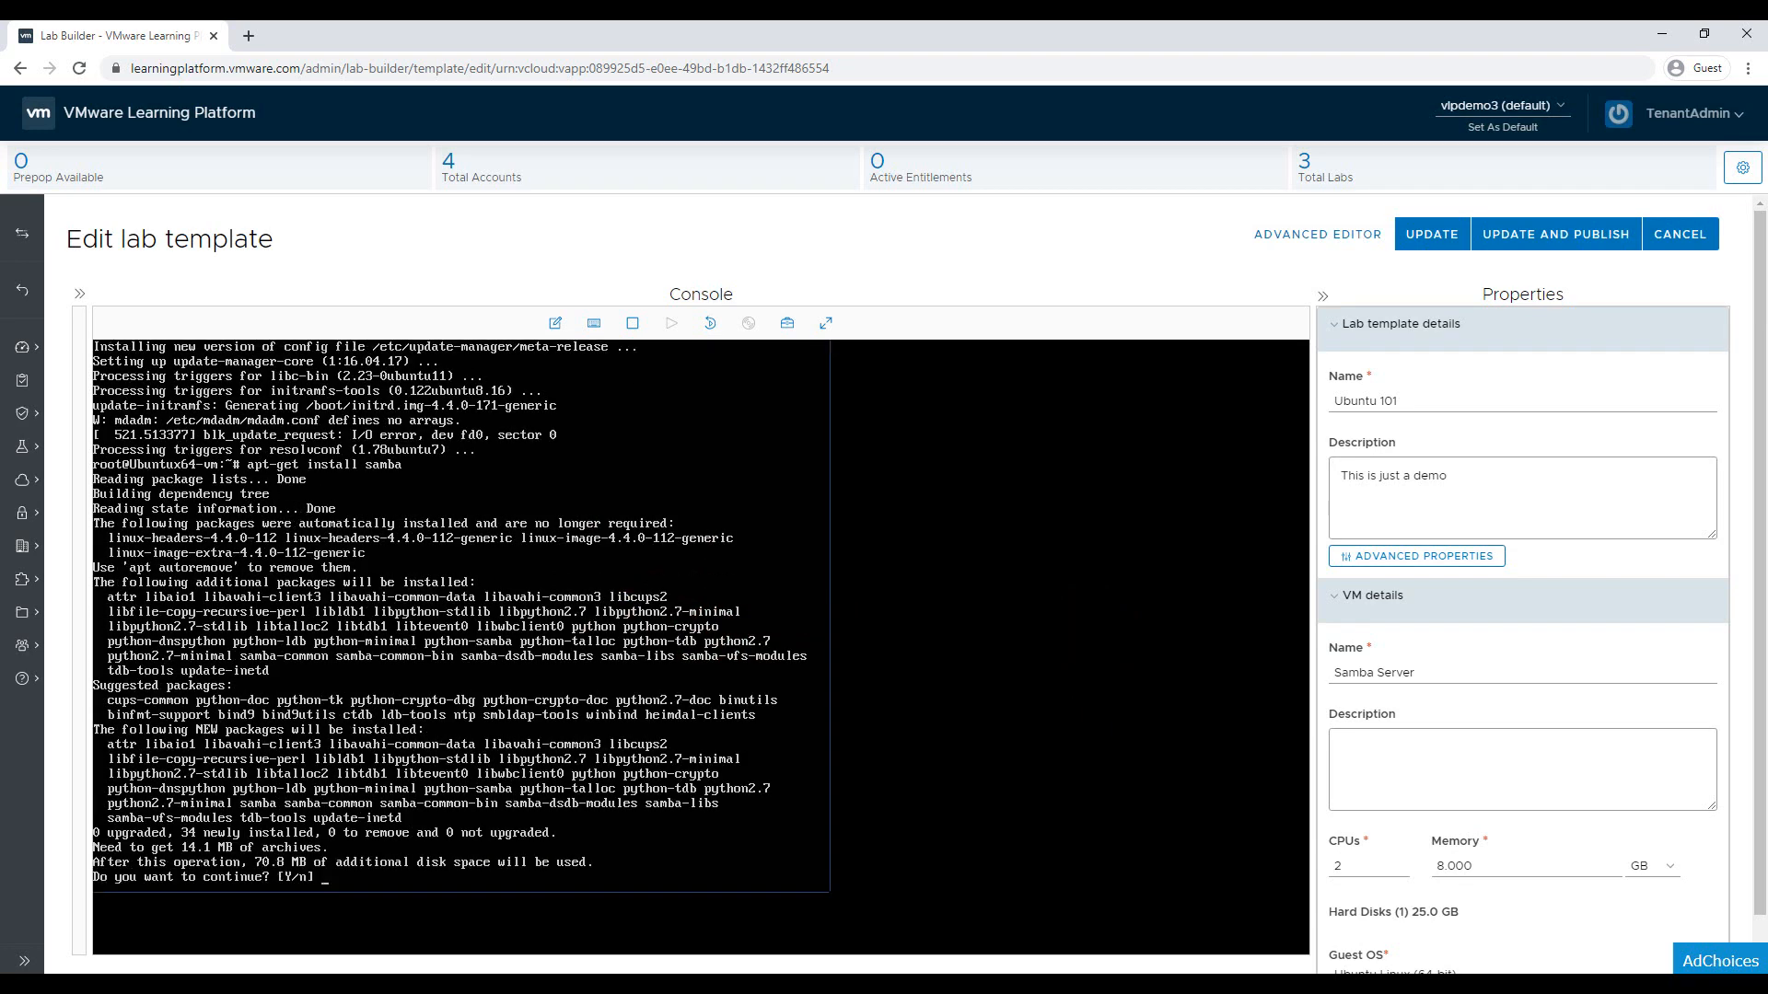
pyautogui.write('y')
pyautogui.press('Return')
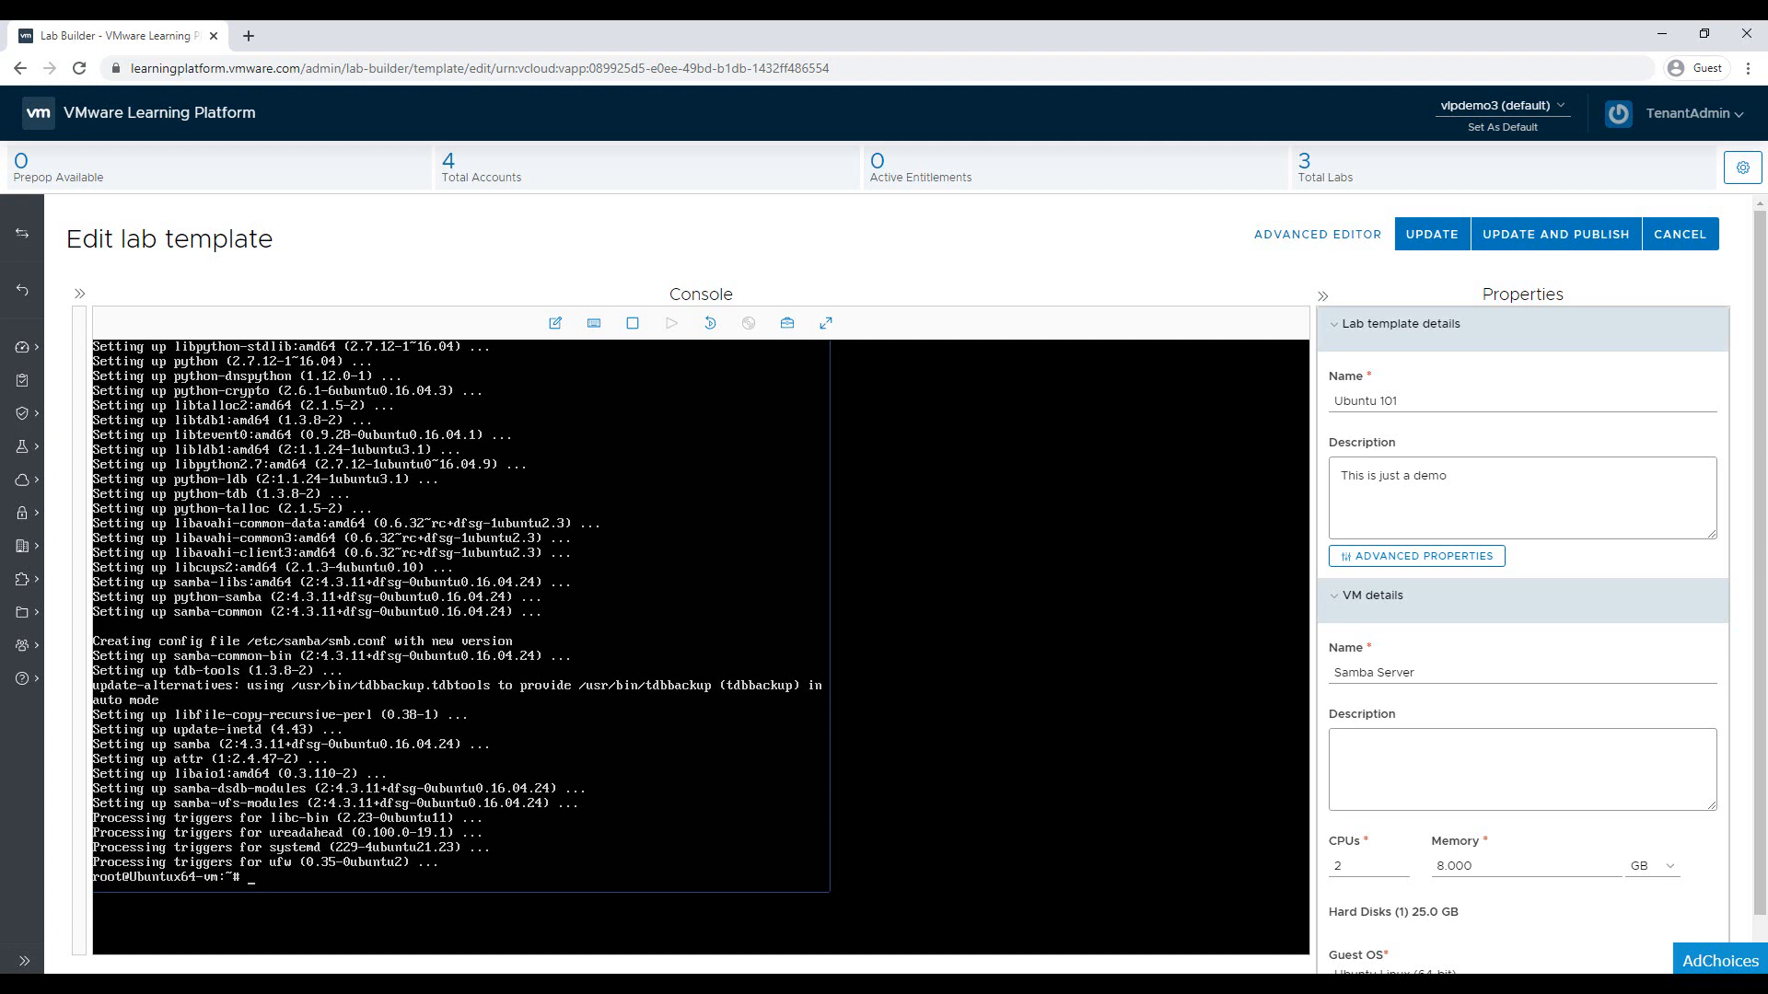
# Power off the Samba Server VM with 'shutdown -h now' and show the template's virtual machines list
pyautogui.write('shutdown -h now')
pyautogui.press('Return')
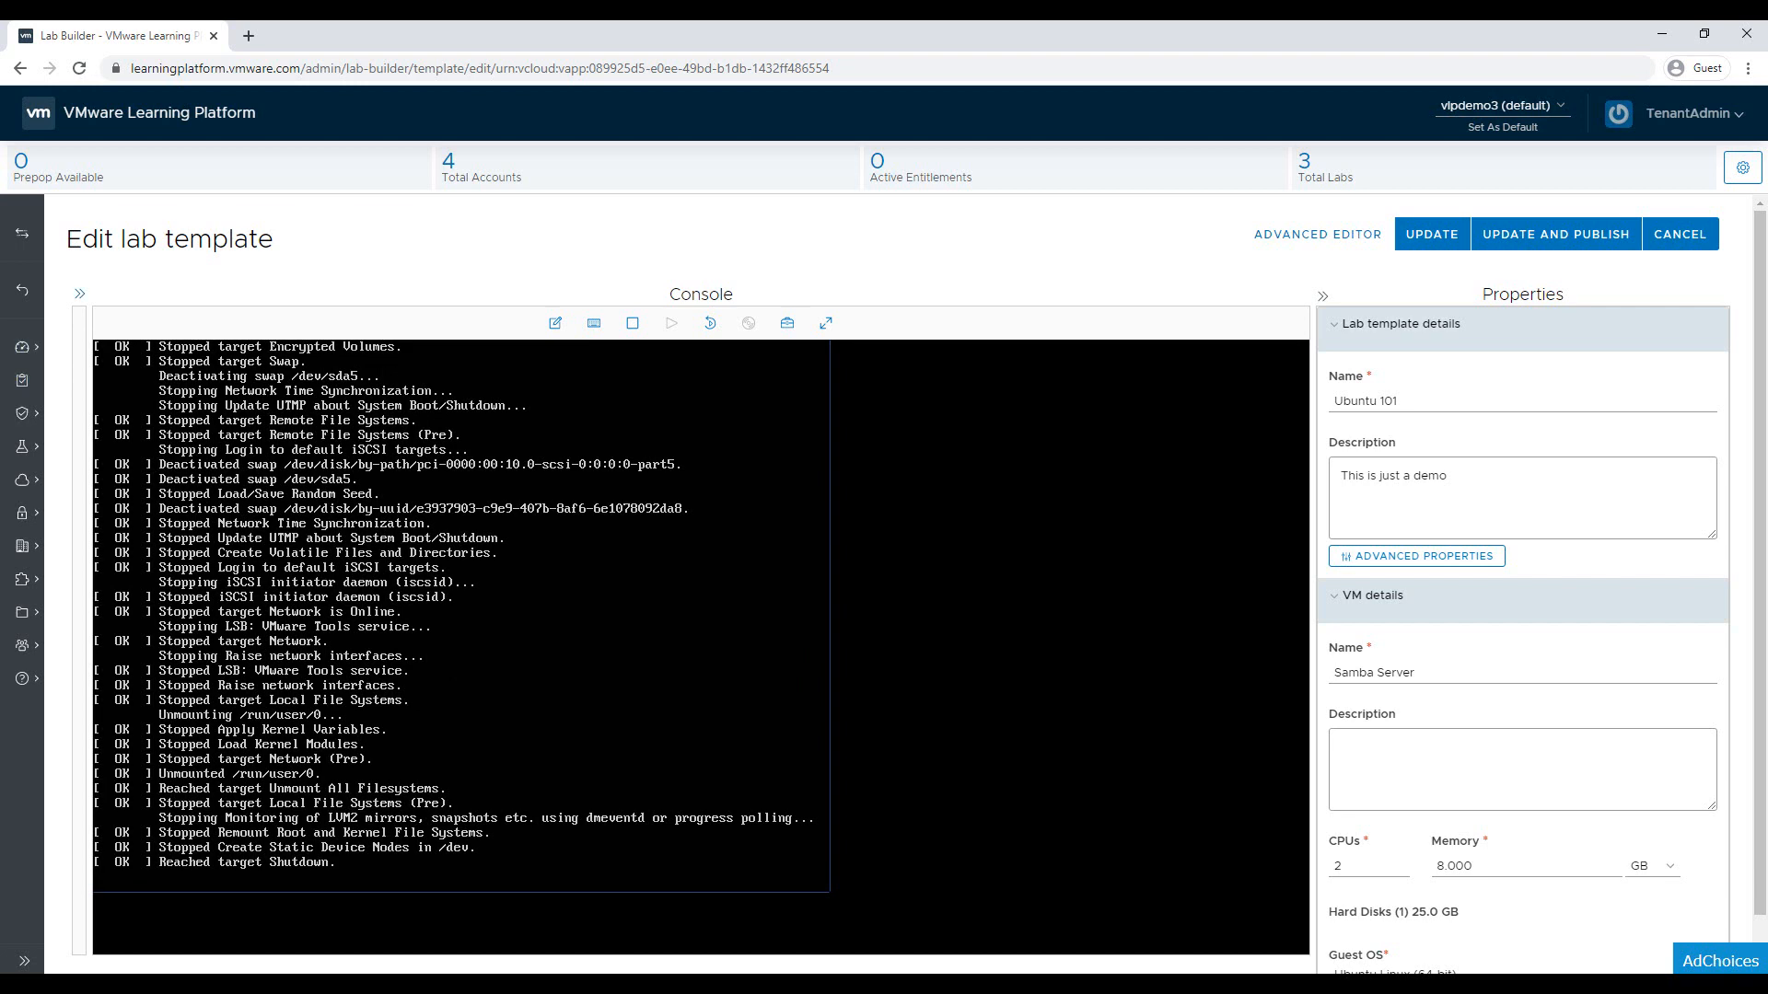
pyautogui.click(80, 293)
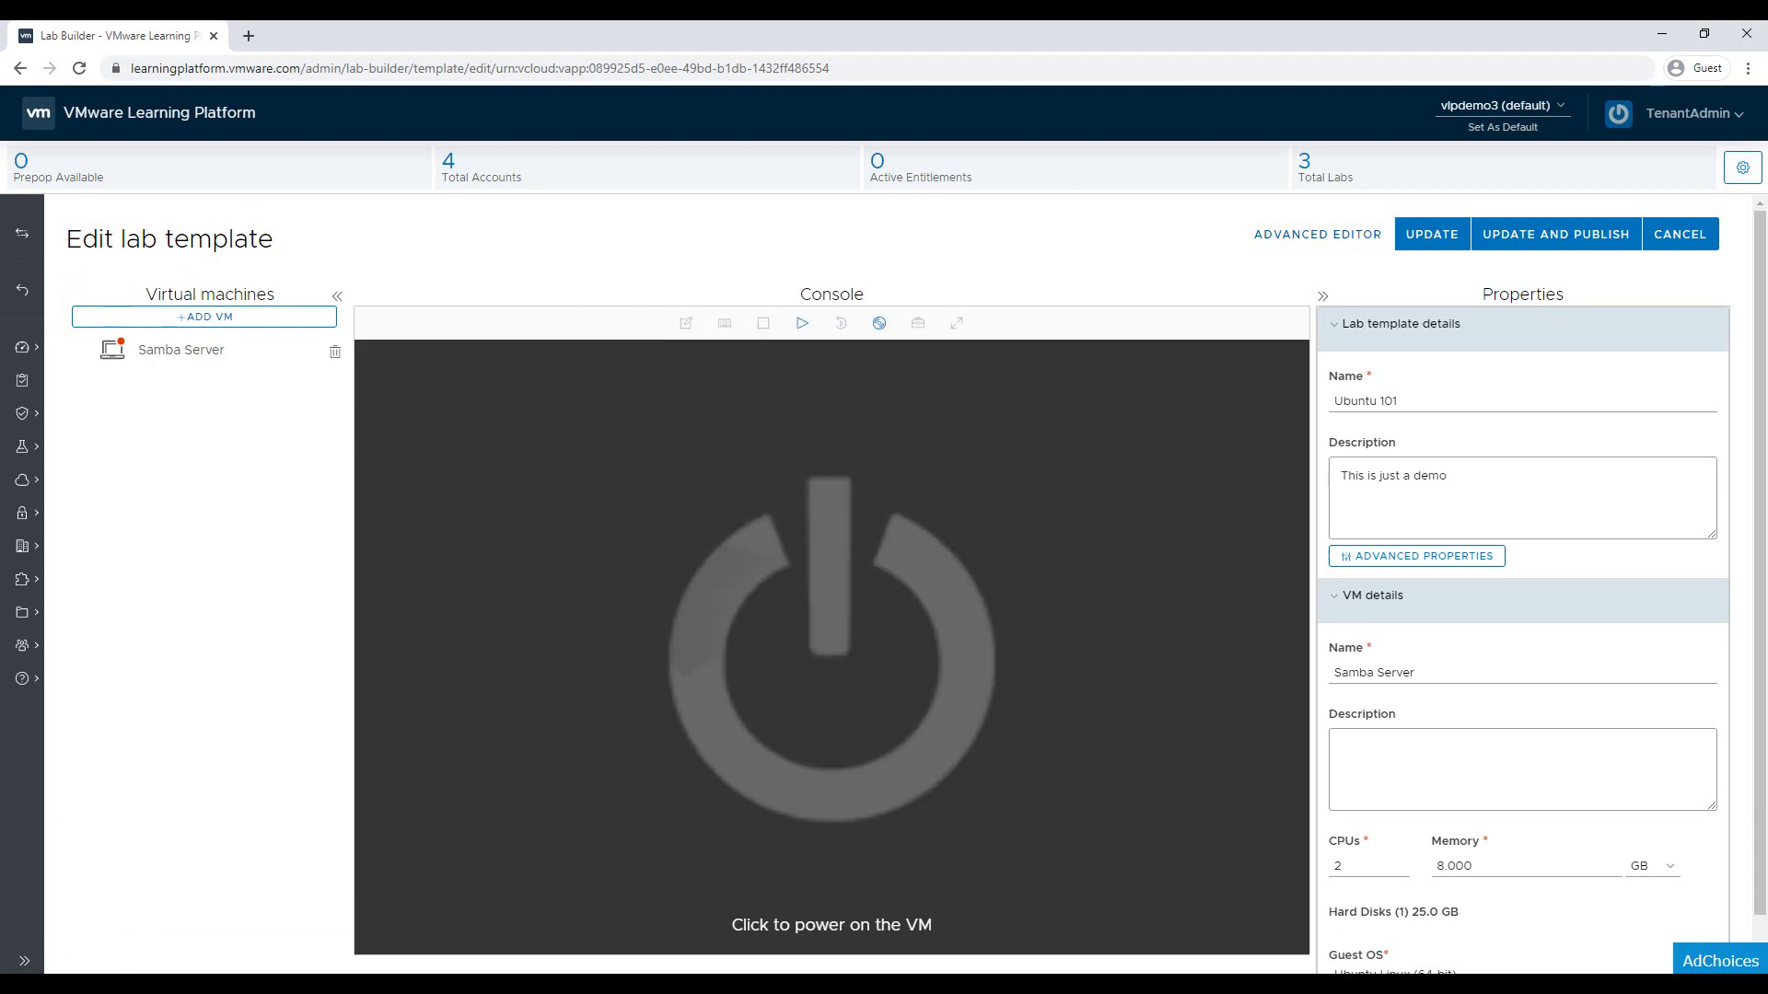
# Save and confirm the Ubuntu 101 template update, then publish Ubuntu 101
pyautogui.click(1428, 235)
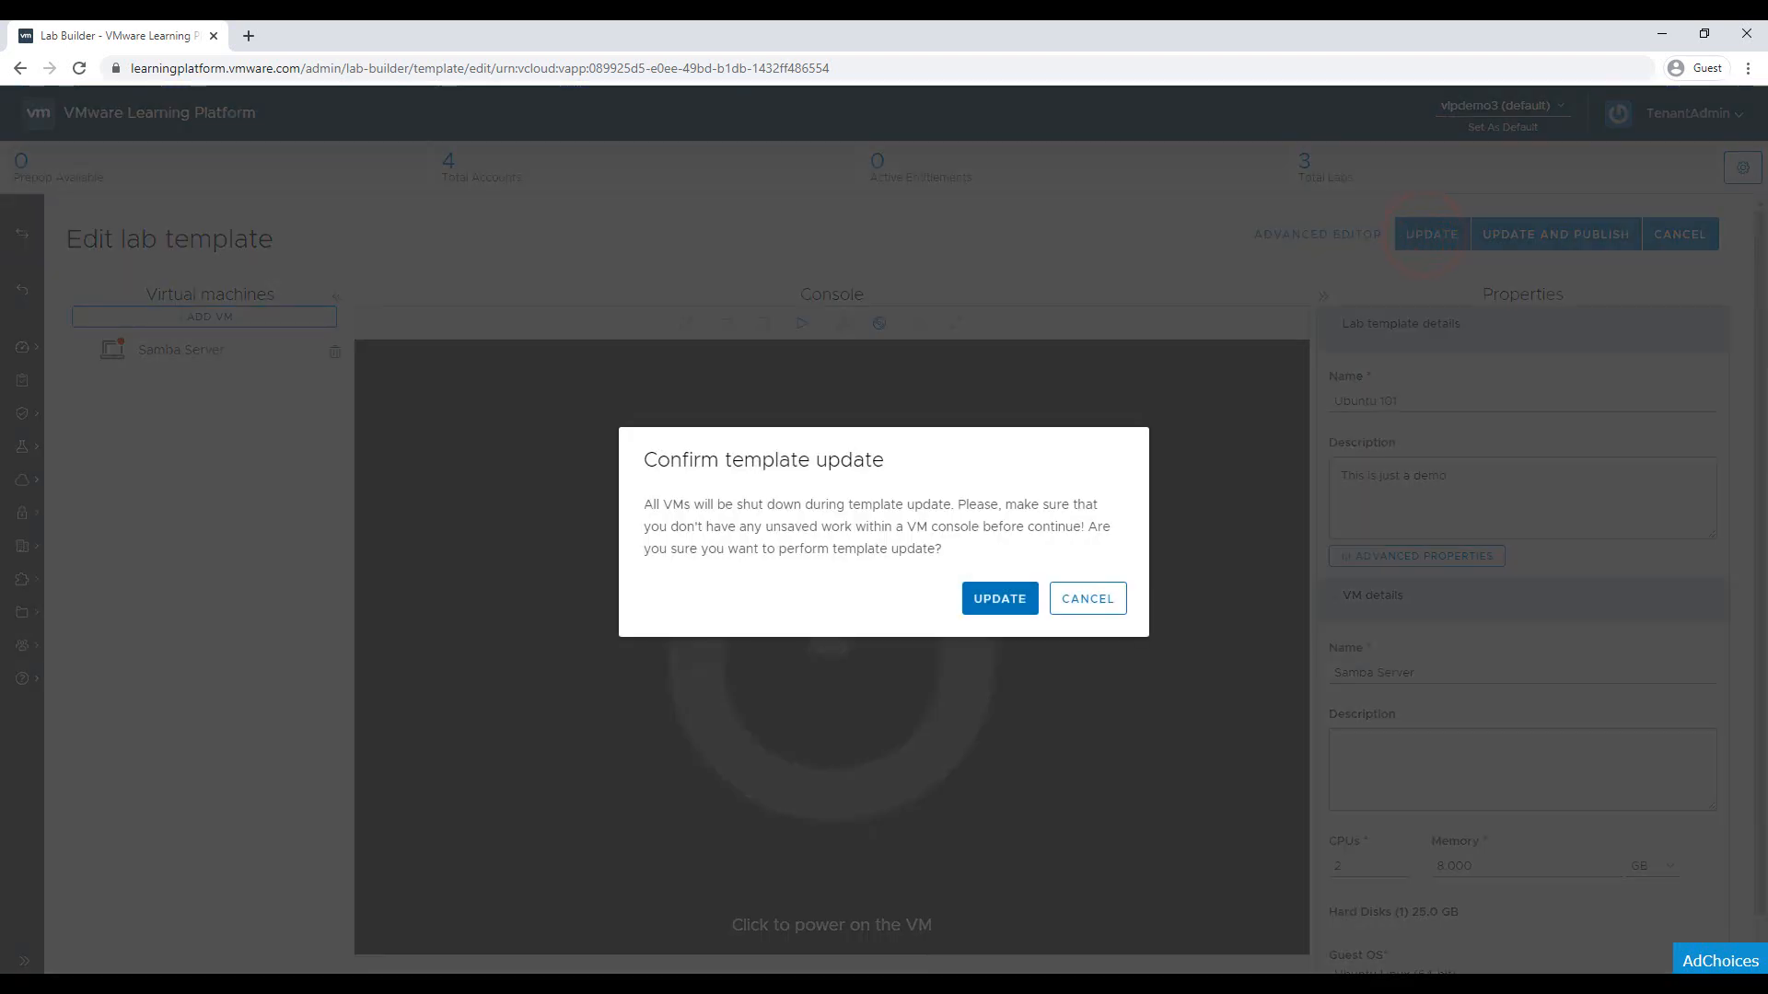
pyautogui.click(991, 600)
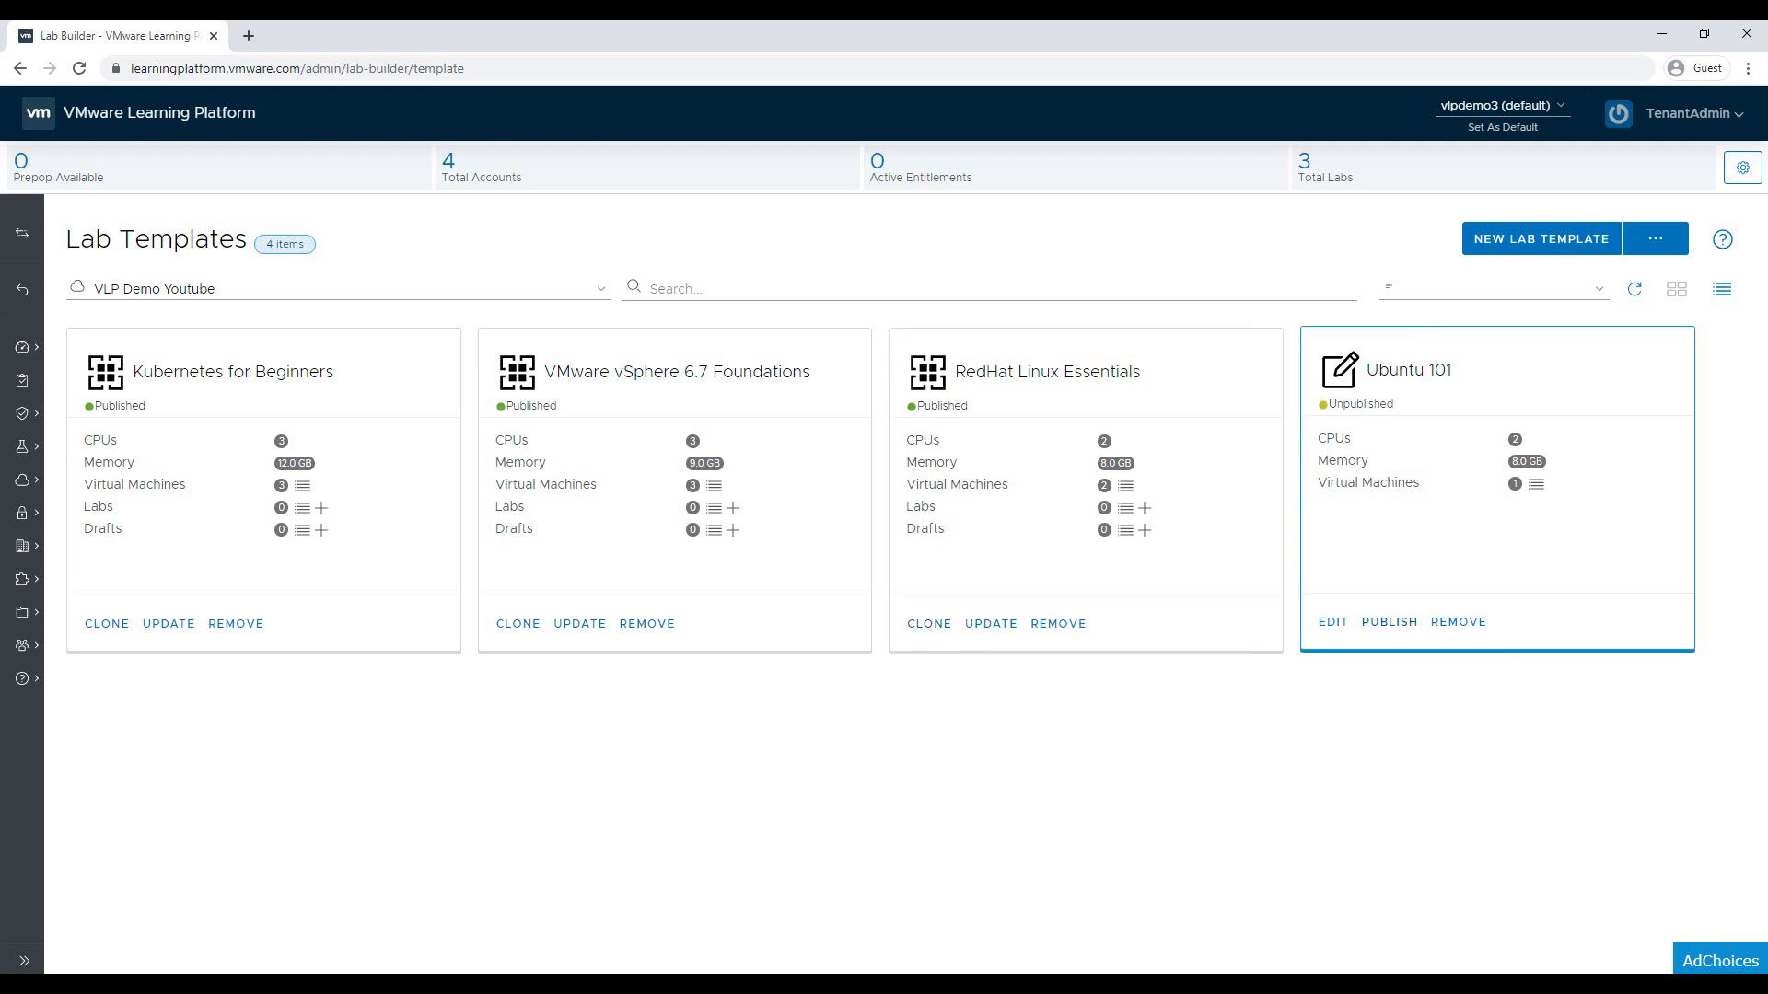
pyautogui.click(1389, 624)
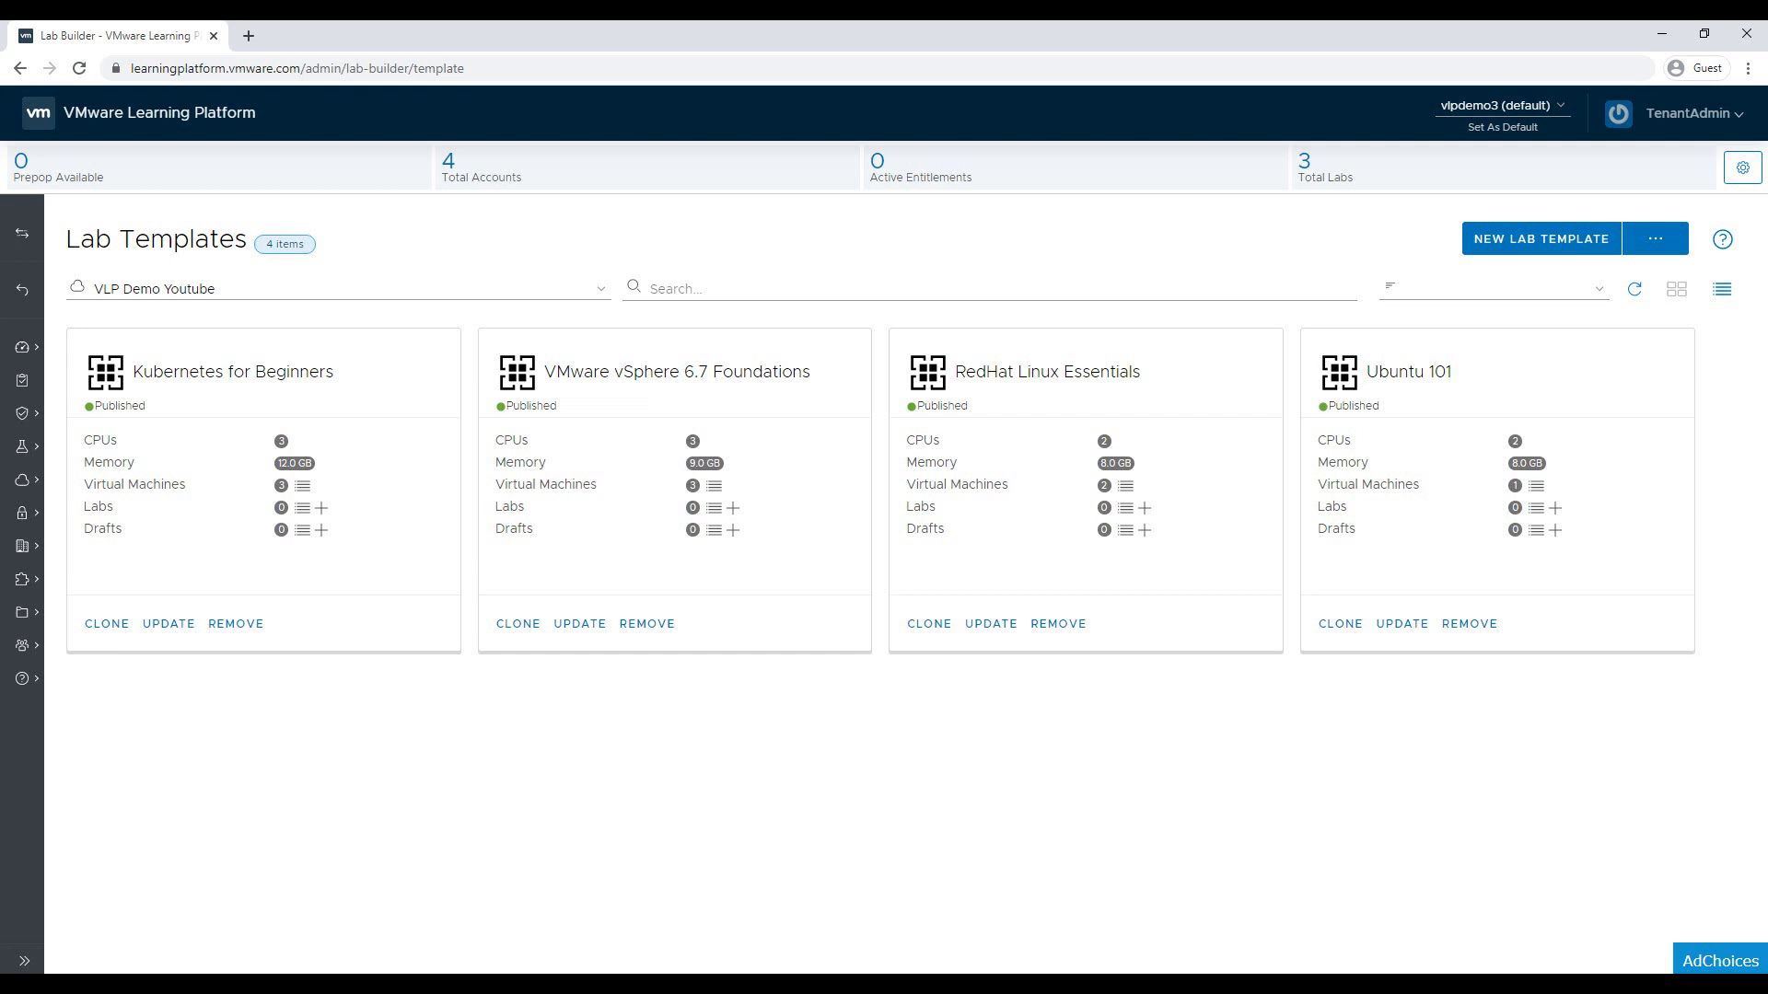
# Clone Ubuntu 101 into a new template named 'Ubuntu Advanced', fixing the 'Adavanced' typo
pyautogui.click(1338, 623)
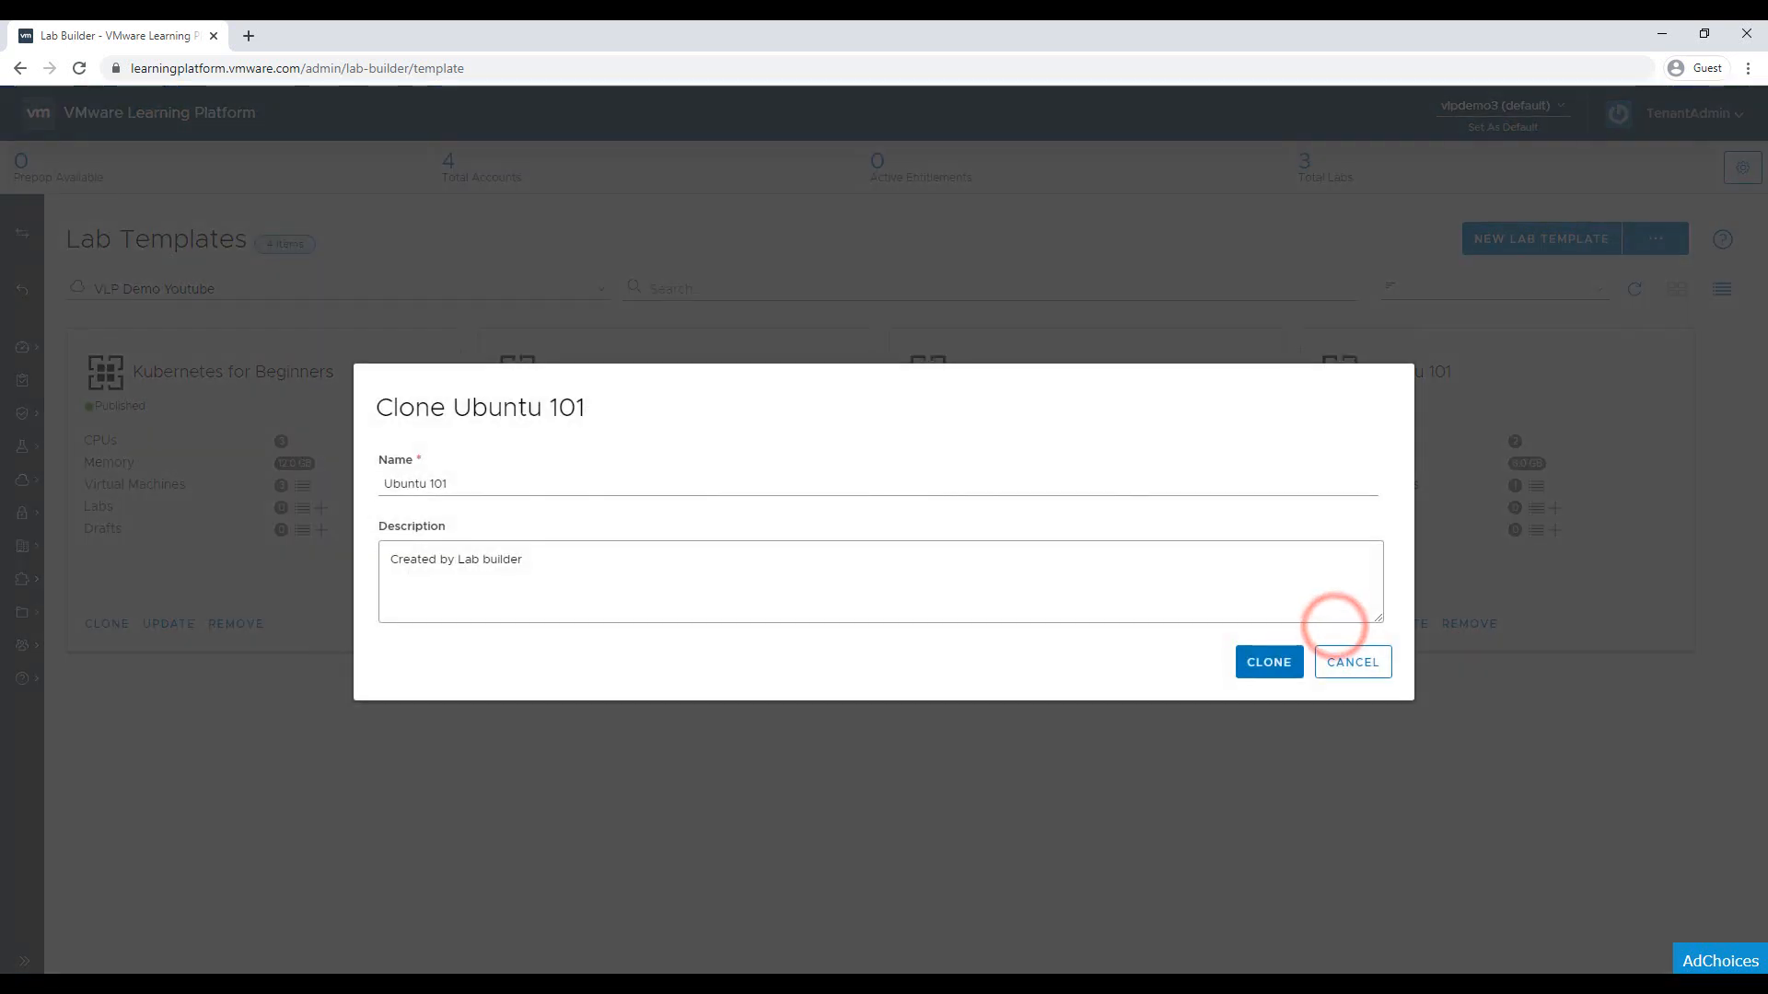
pyautogui.click(691, 481)
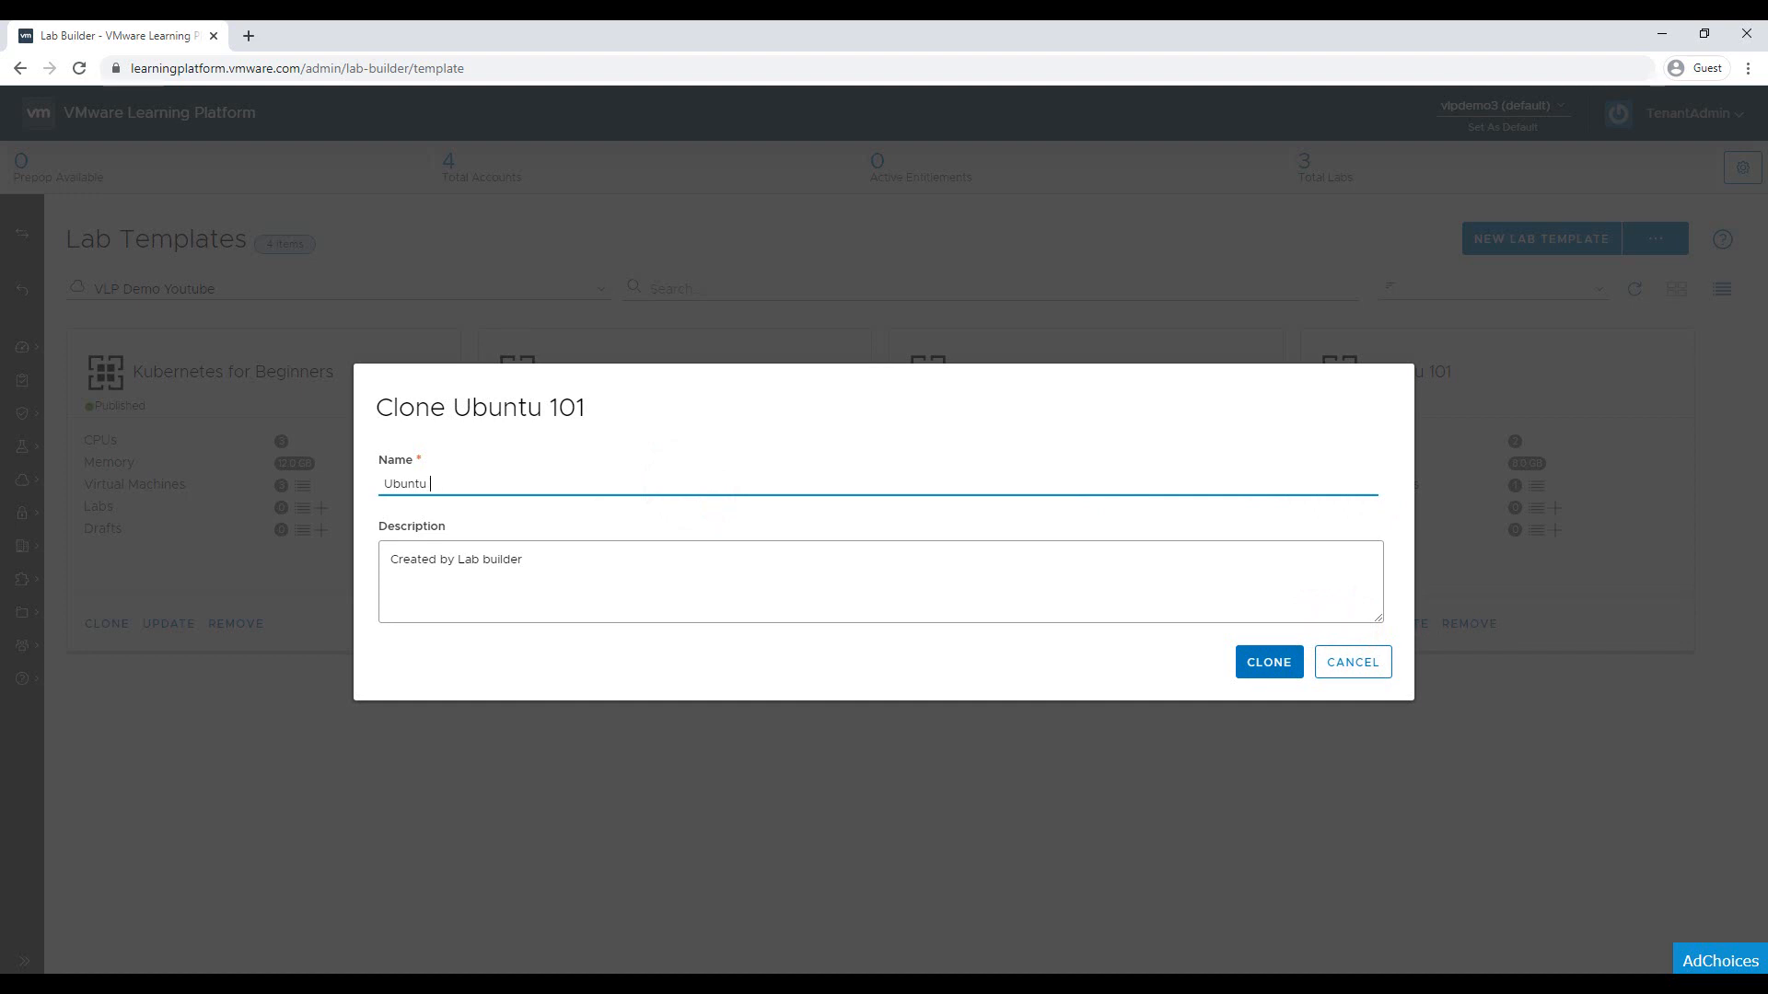
pyautogui.write('A')
pyautogui.write('da')
pyautogui.write('vanced')
pyautogui.press('Left')
pyautogui.press('Left')
pyautogui.press('Left')
pyautogui.press('Left')
pyautogui.press('Left')
pyautogui.press('BackSpace')
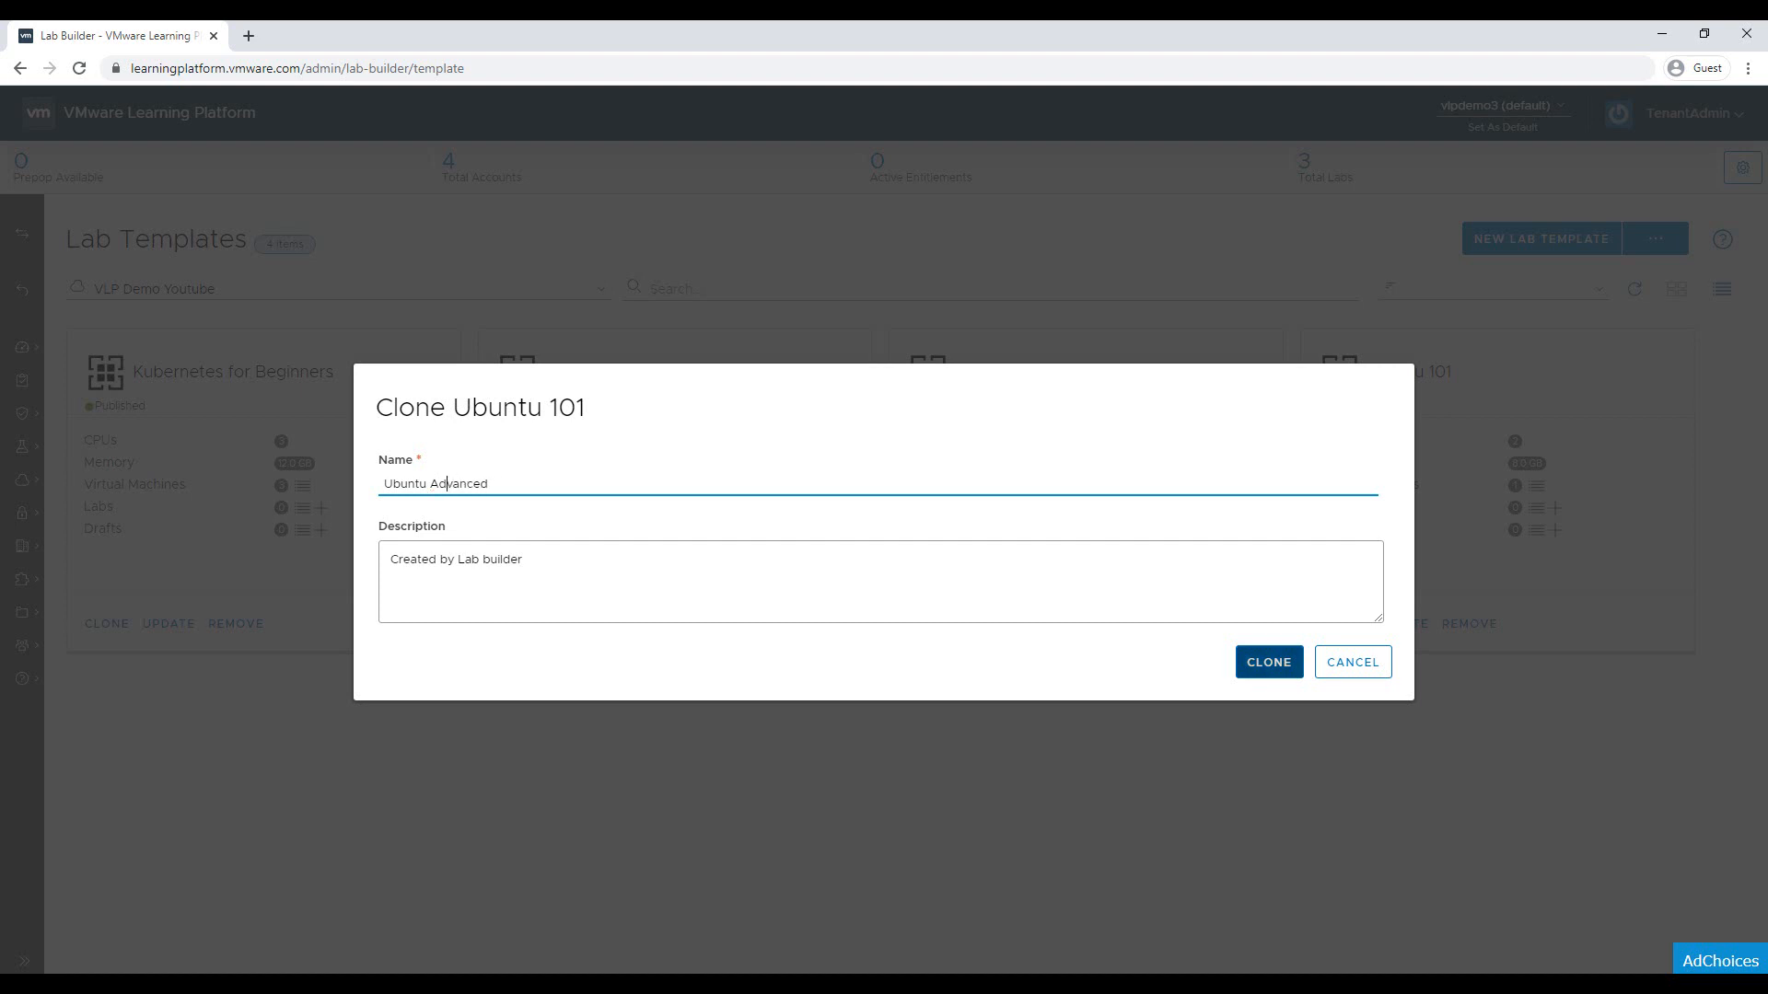
pyautogui.click(1261, 662)
pyautogui.scroll(-1, 1262, 659)
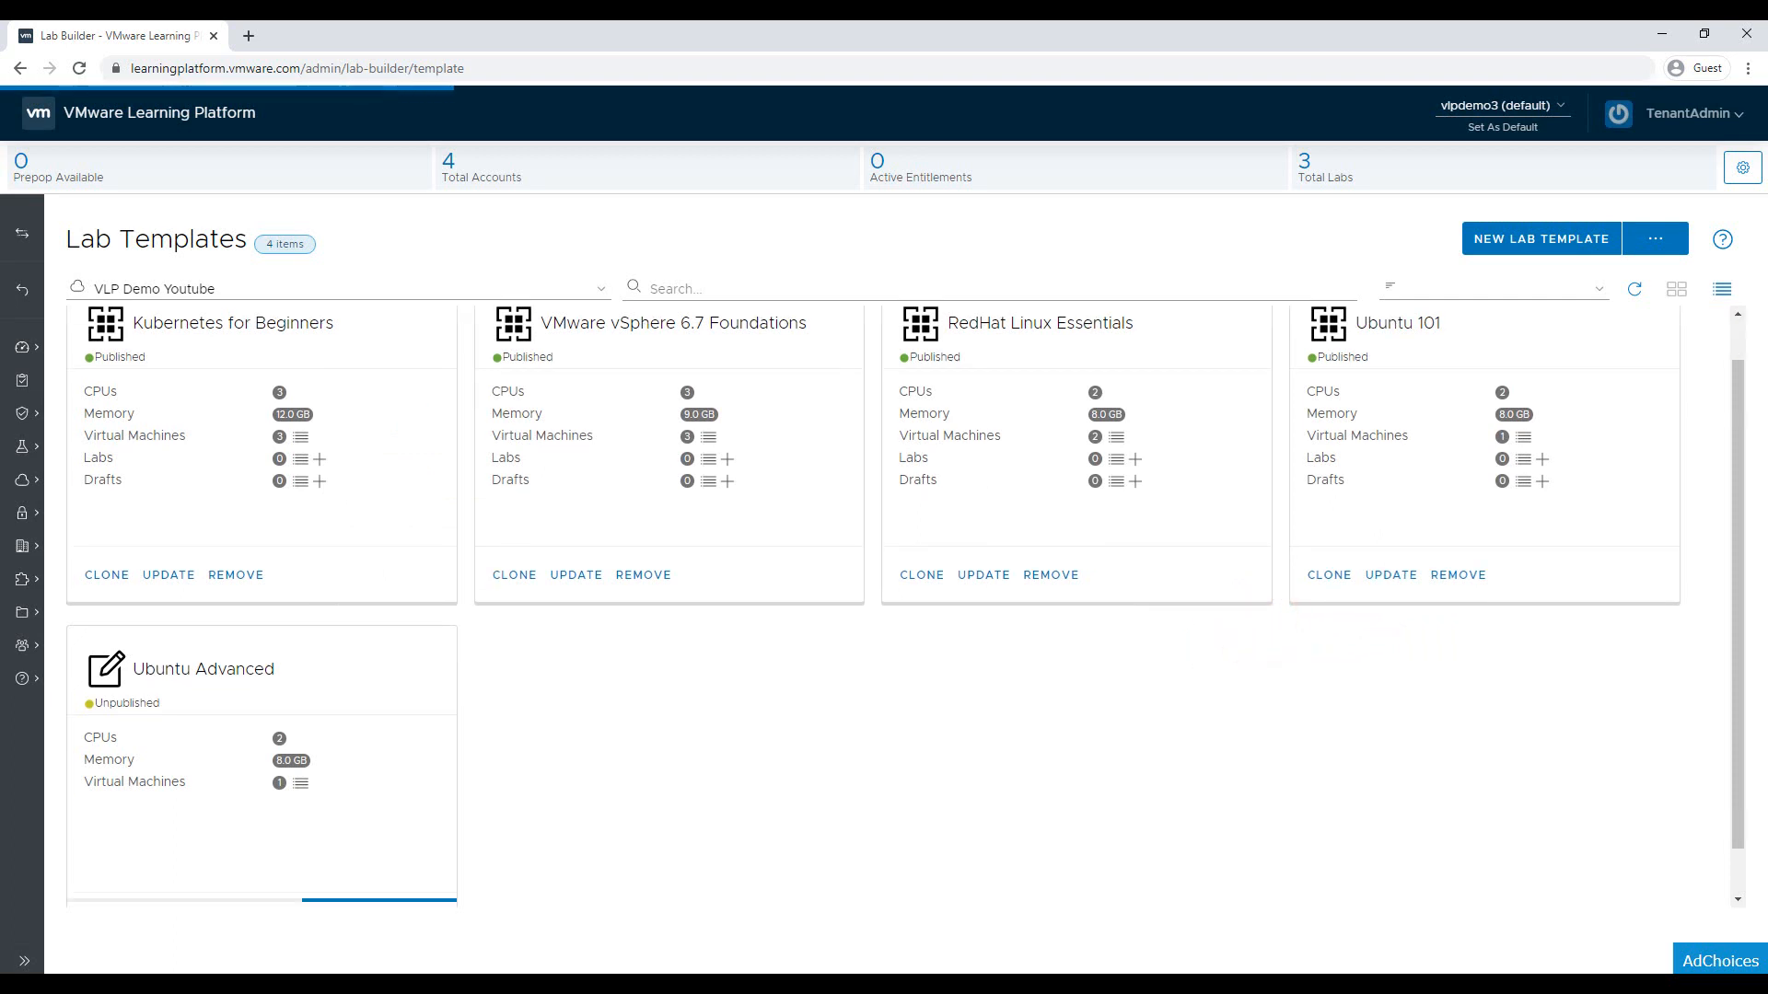
pyautogui.scroll(-1, 1262, 659)
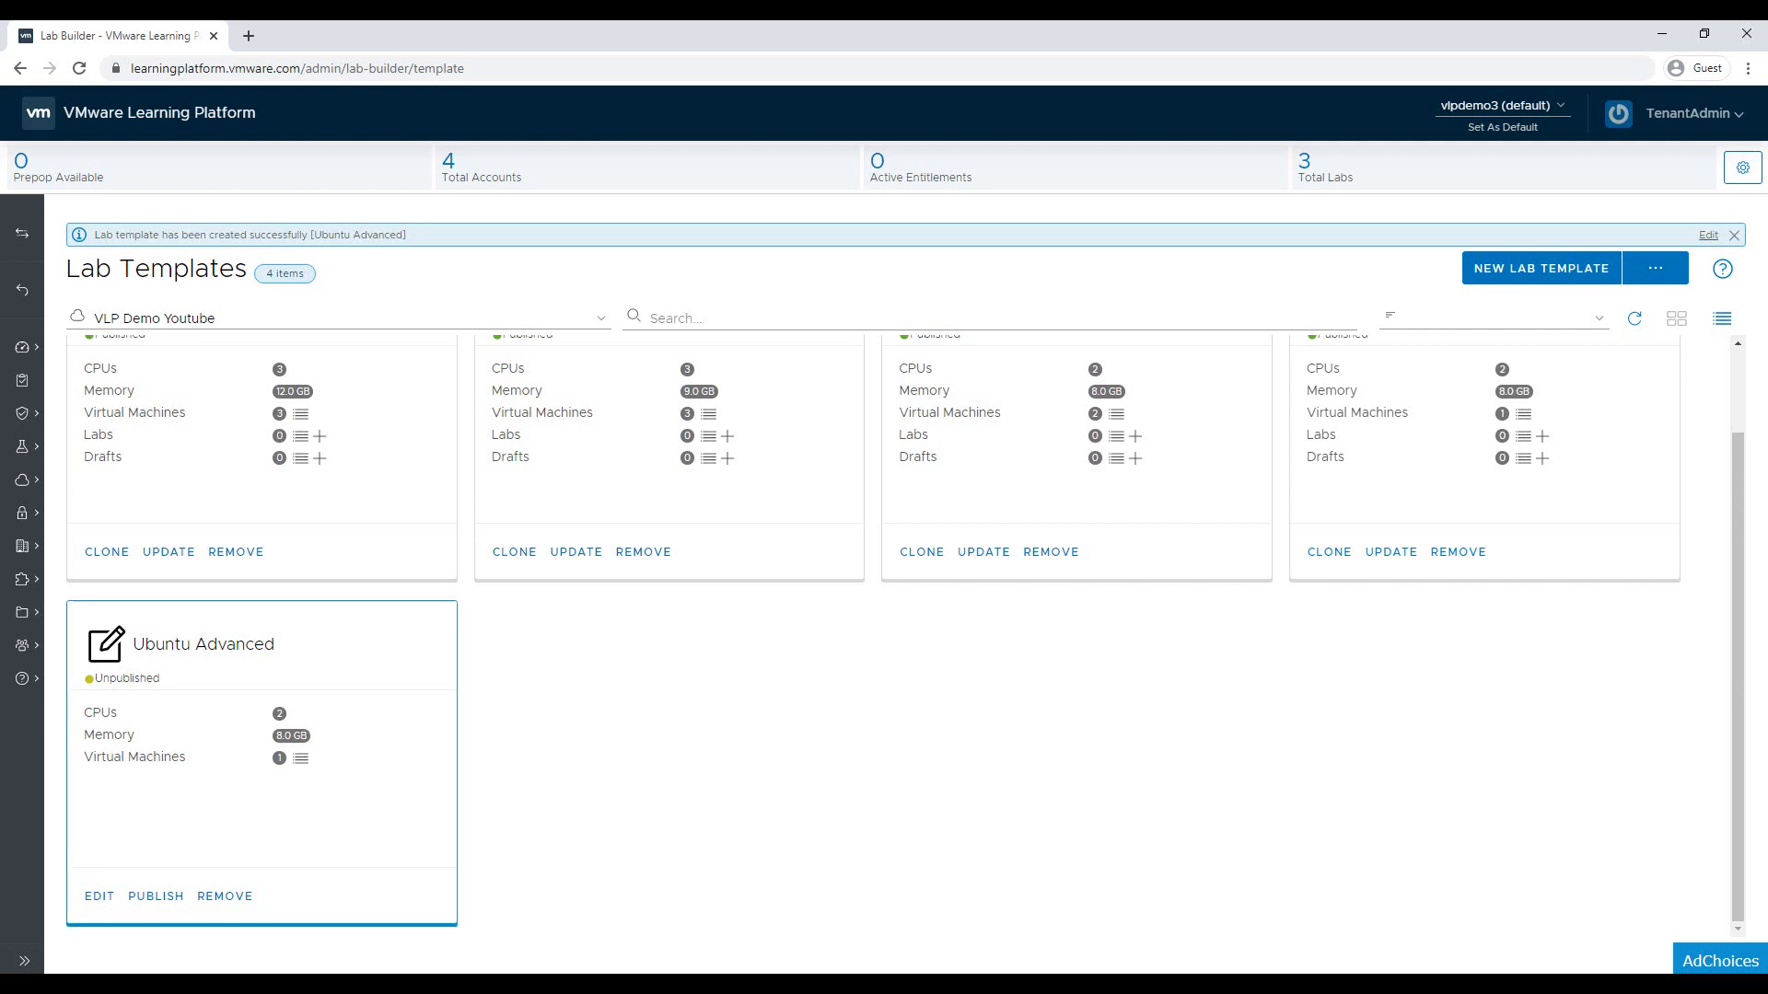
# Add Server2016-Base_1 from vSphere 6.7 Foundations to Ubuntu Advanced and request Update and Publish
pyautogui.click(94, 897)
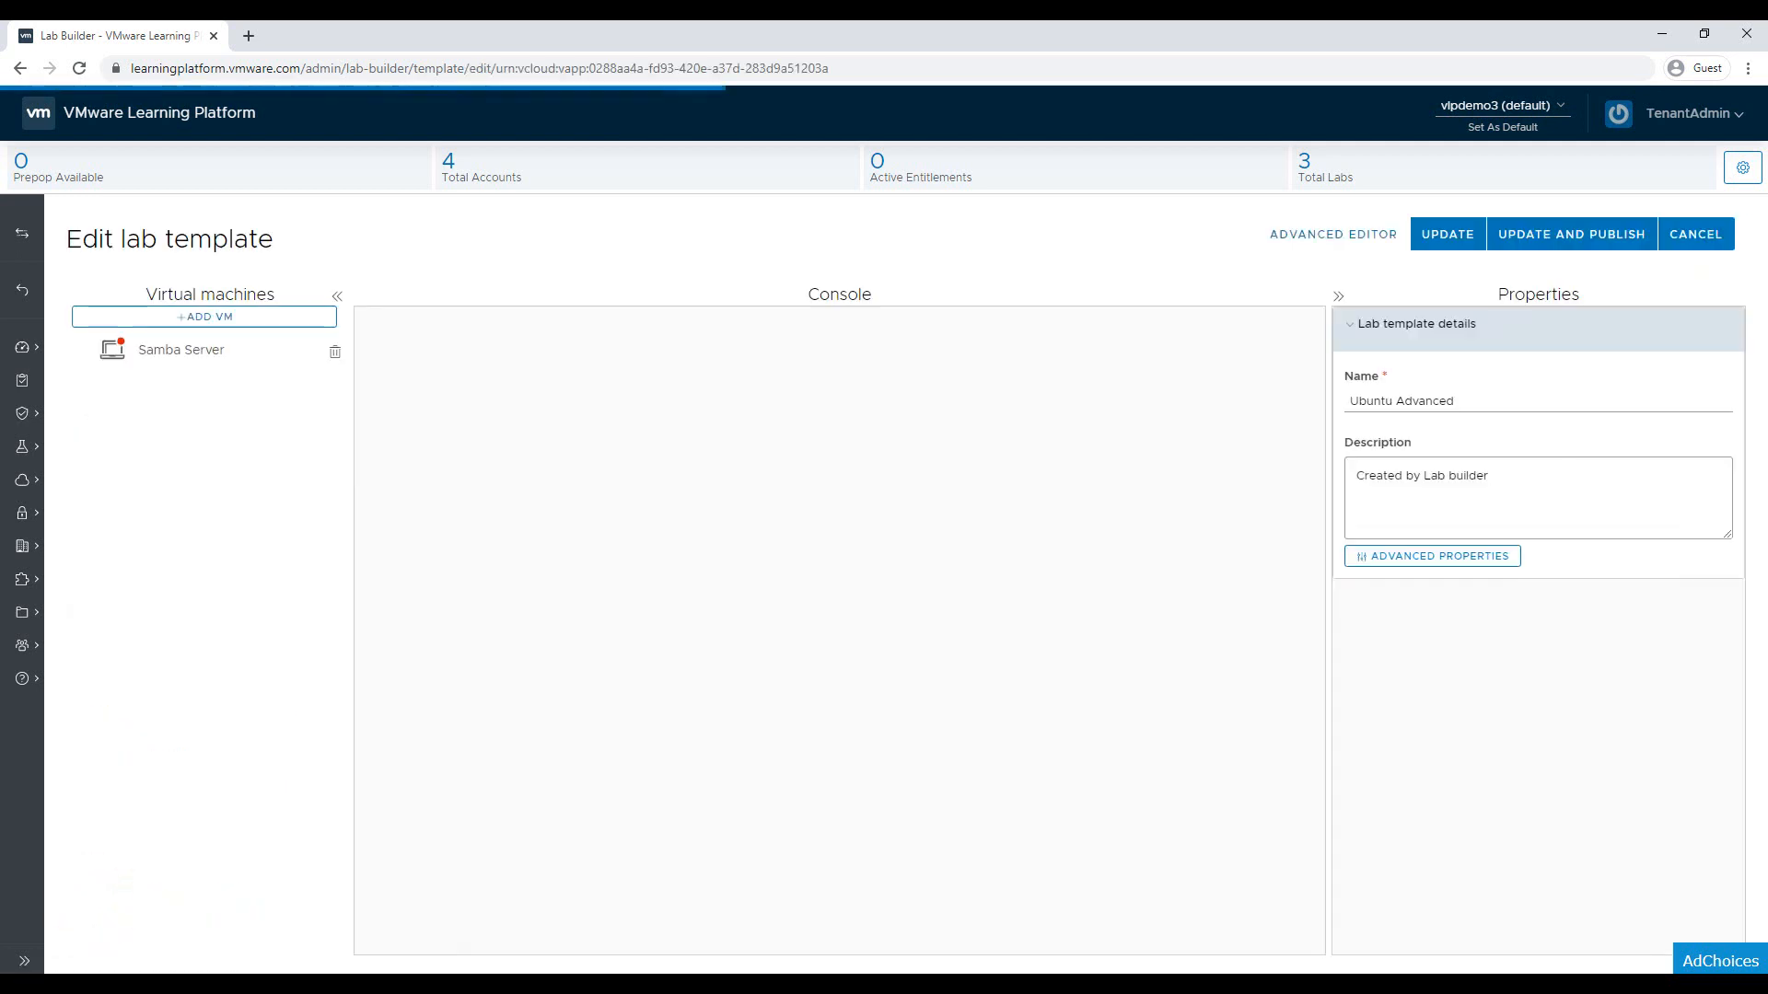
pyautogui.click(220, 316)
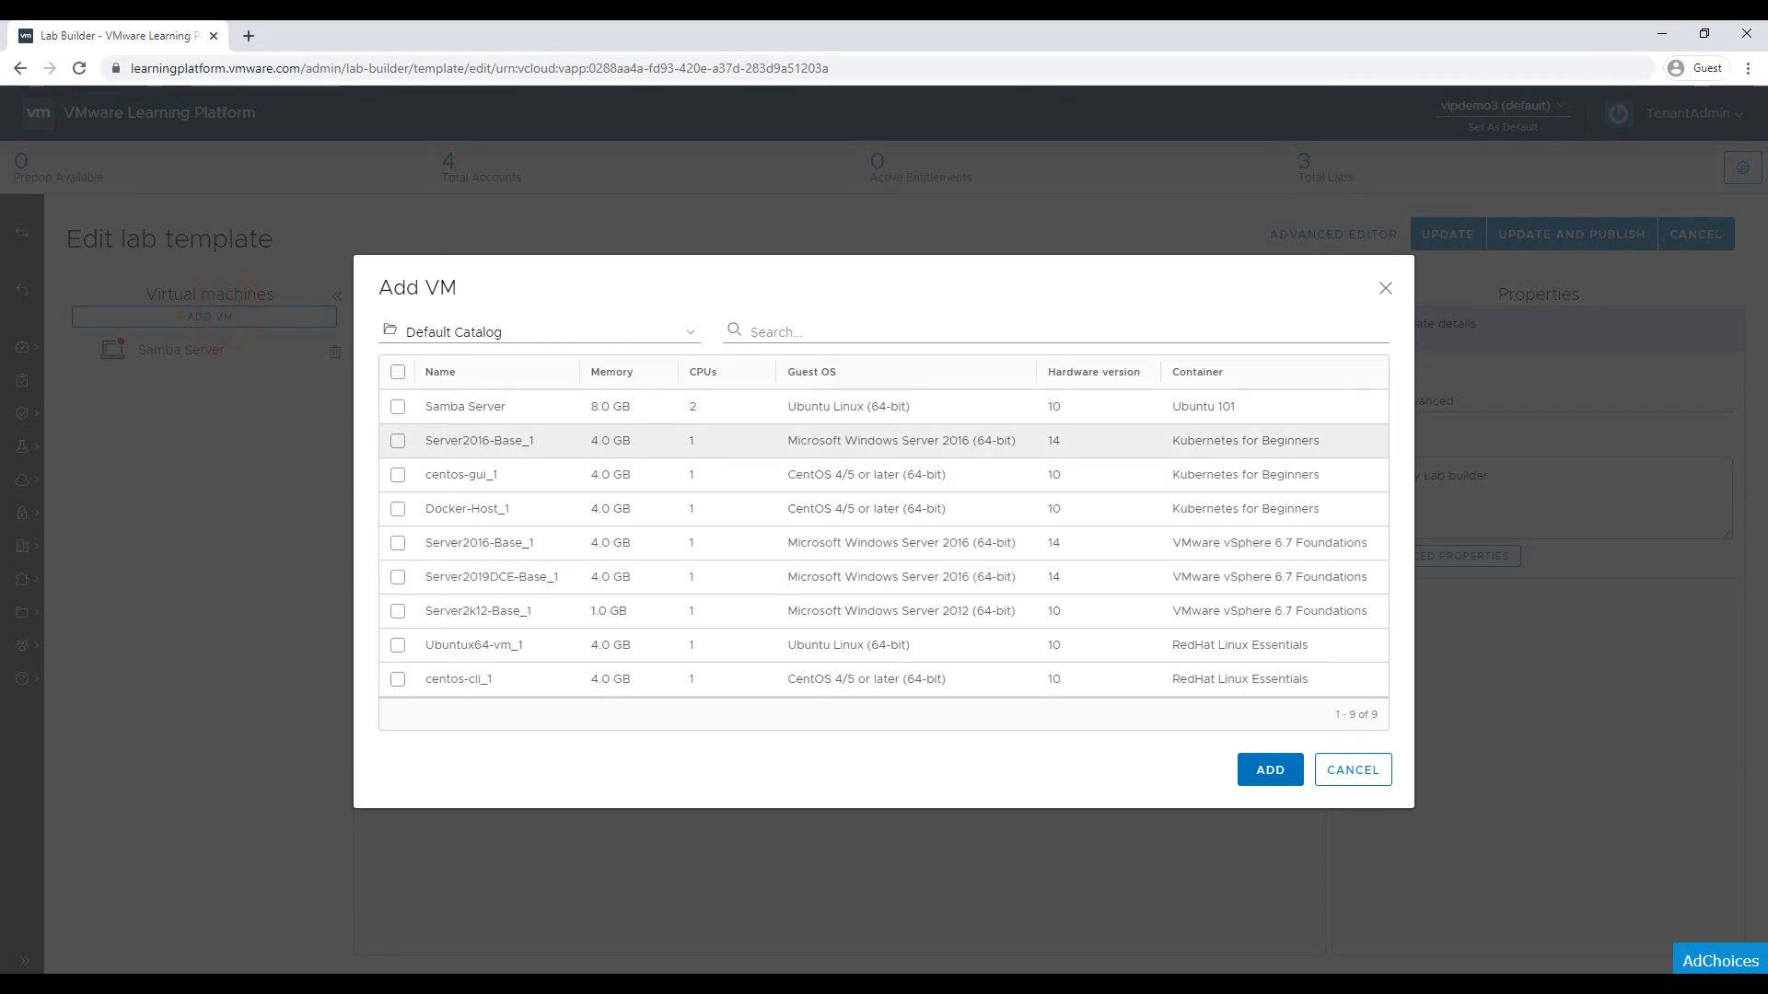
pyautogui.click(397, 544)
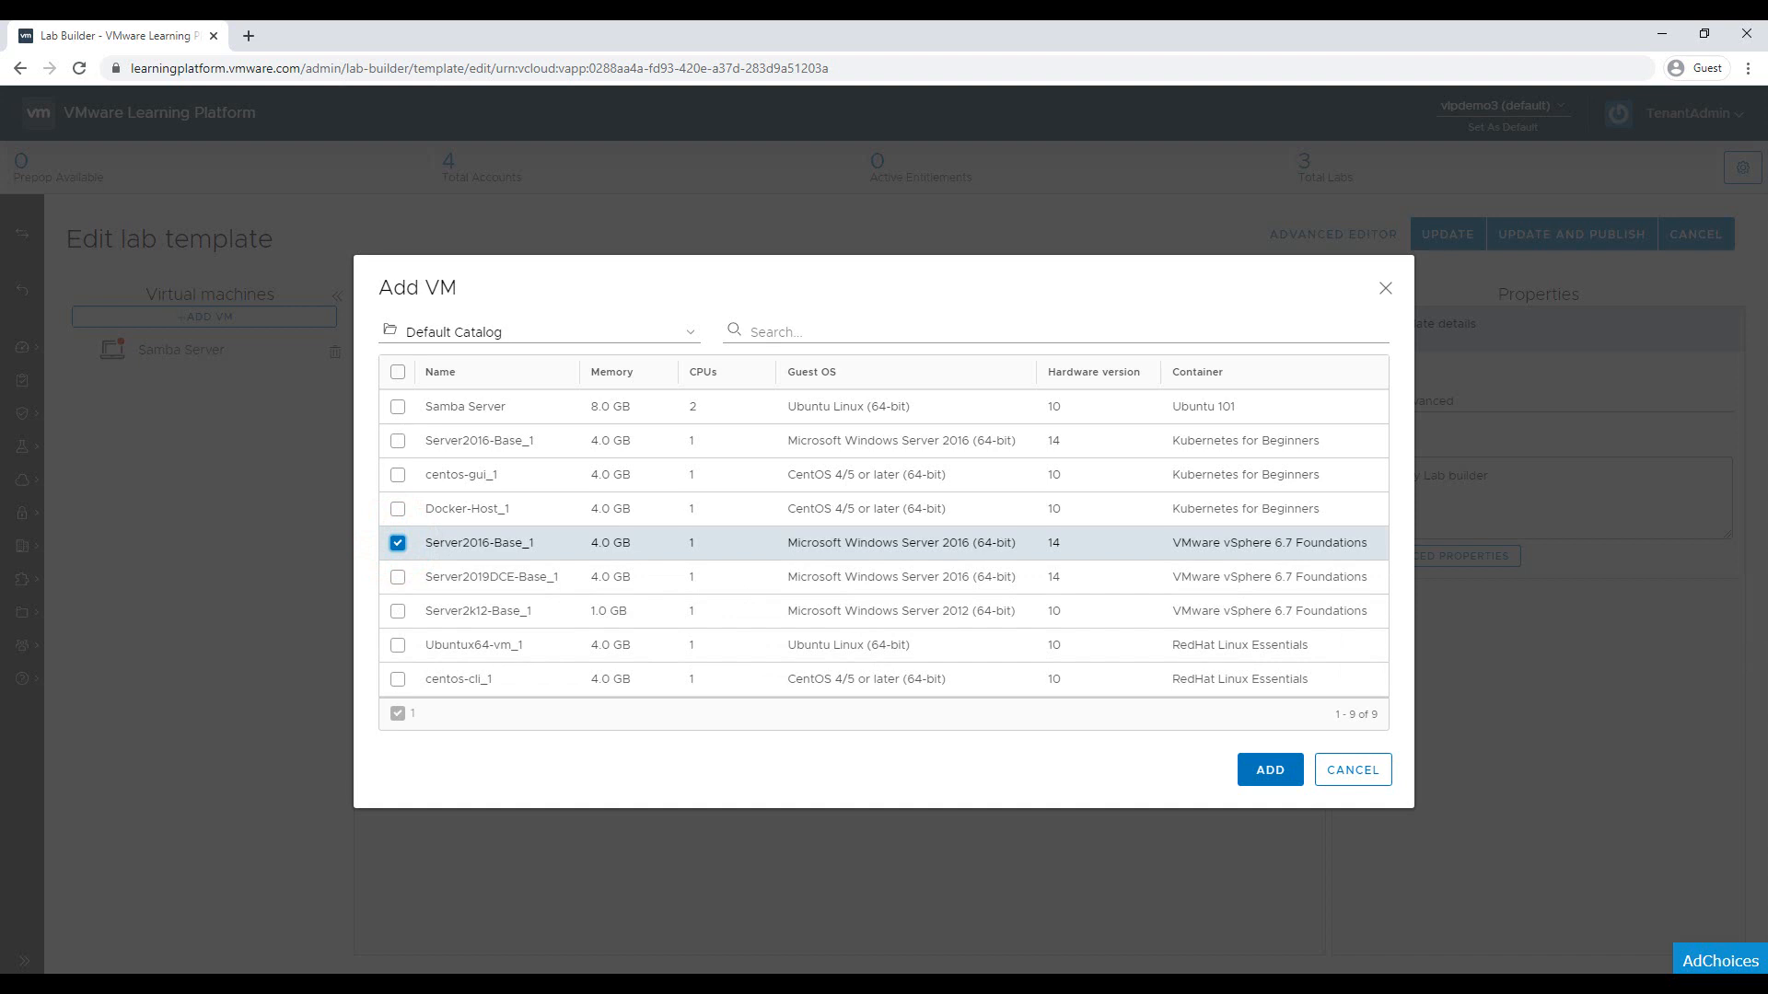
pyautogui.click(1255, 770)
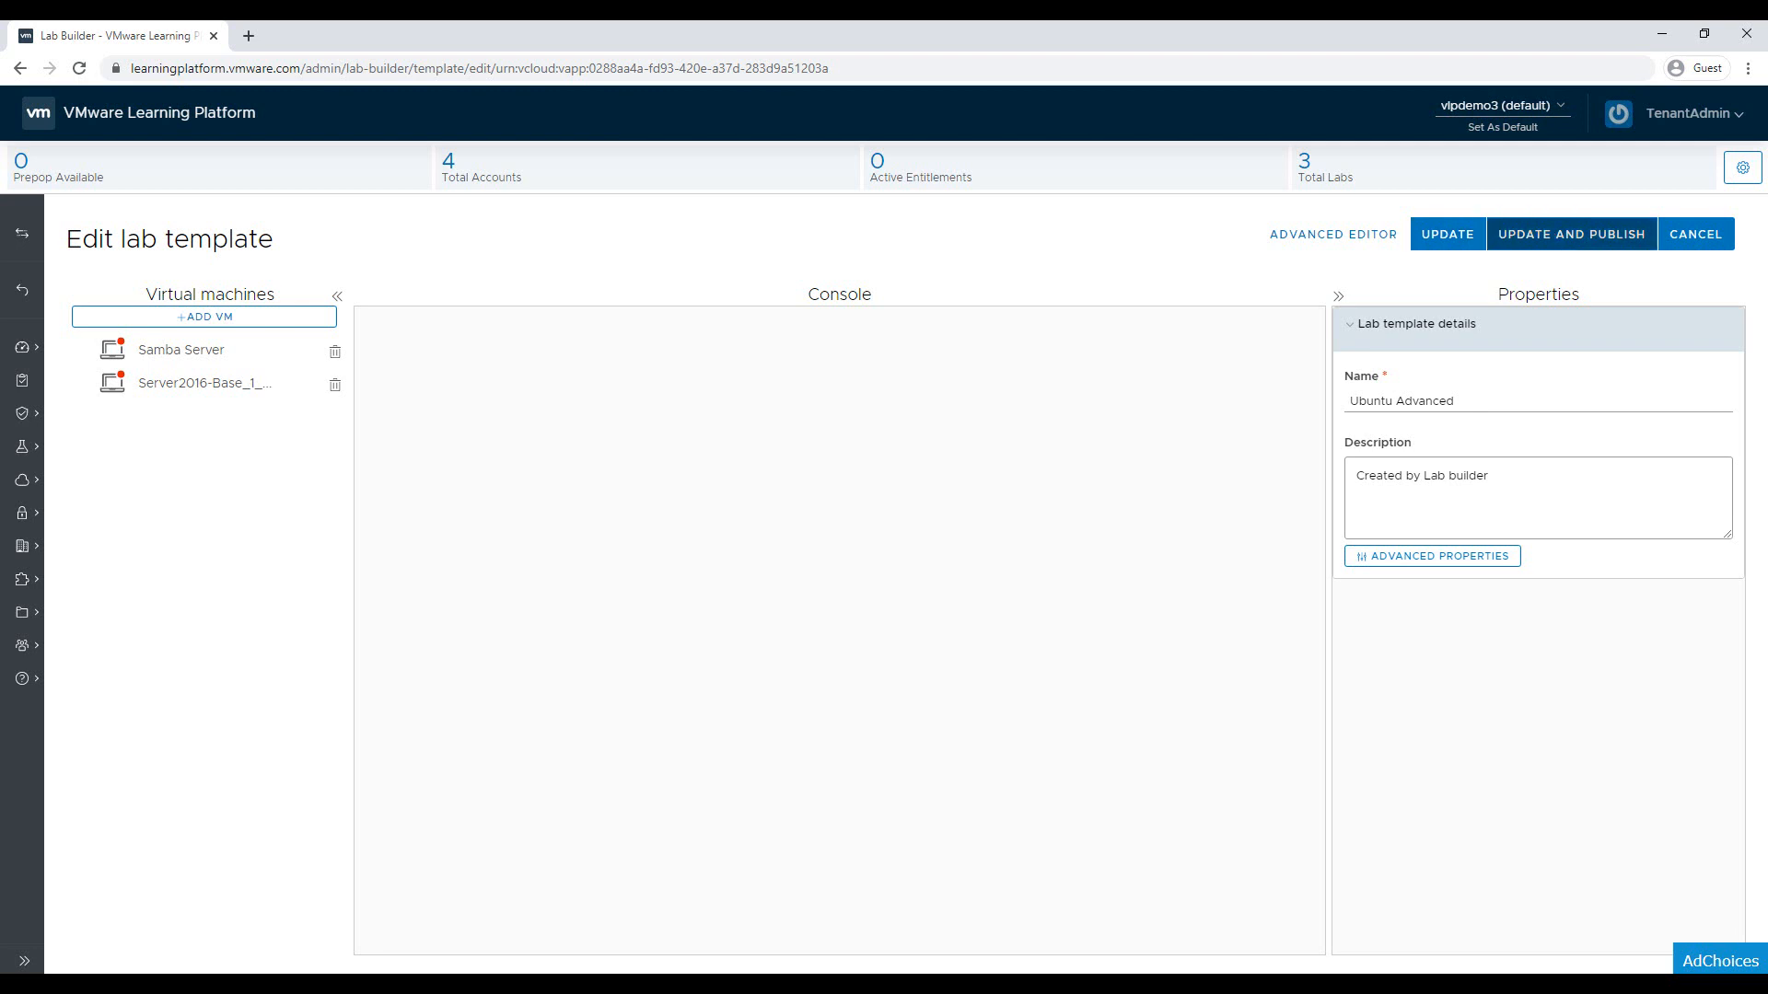
pyautogui.click(1547, 233)
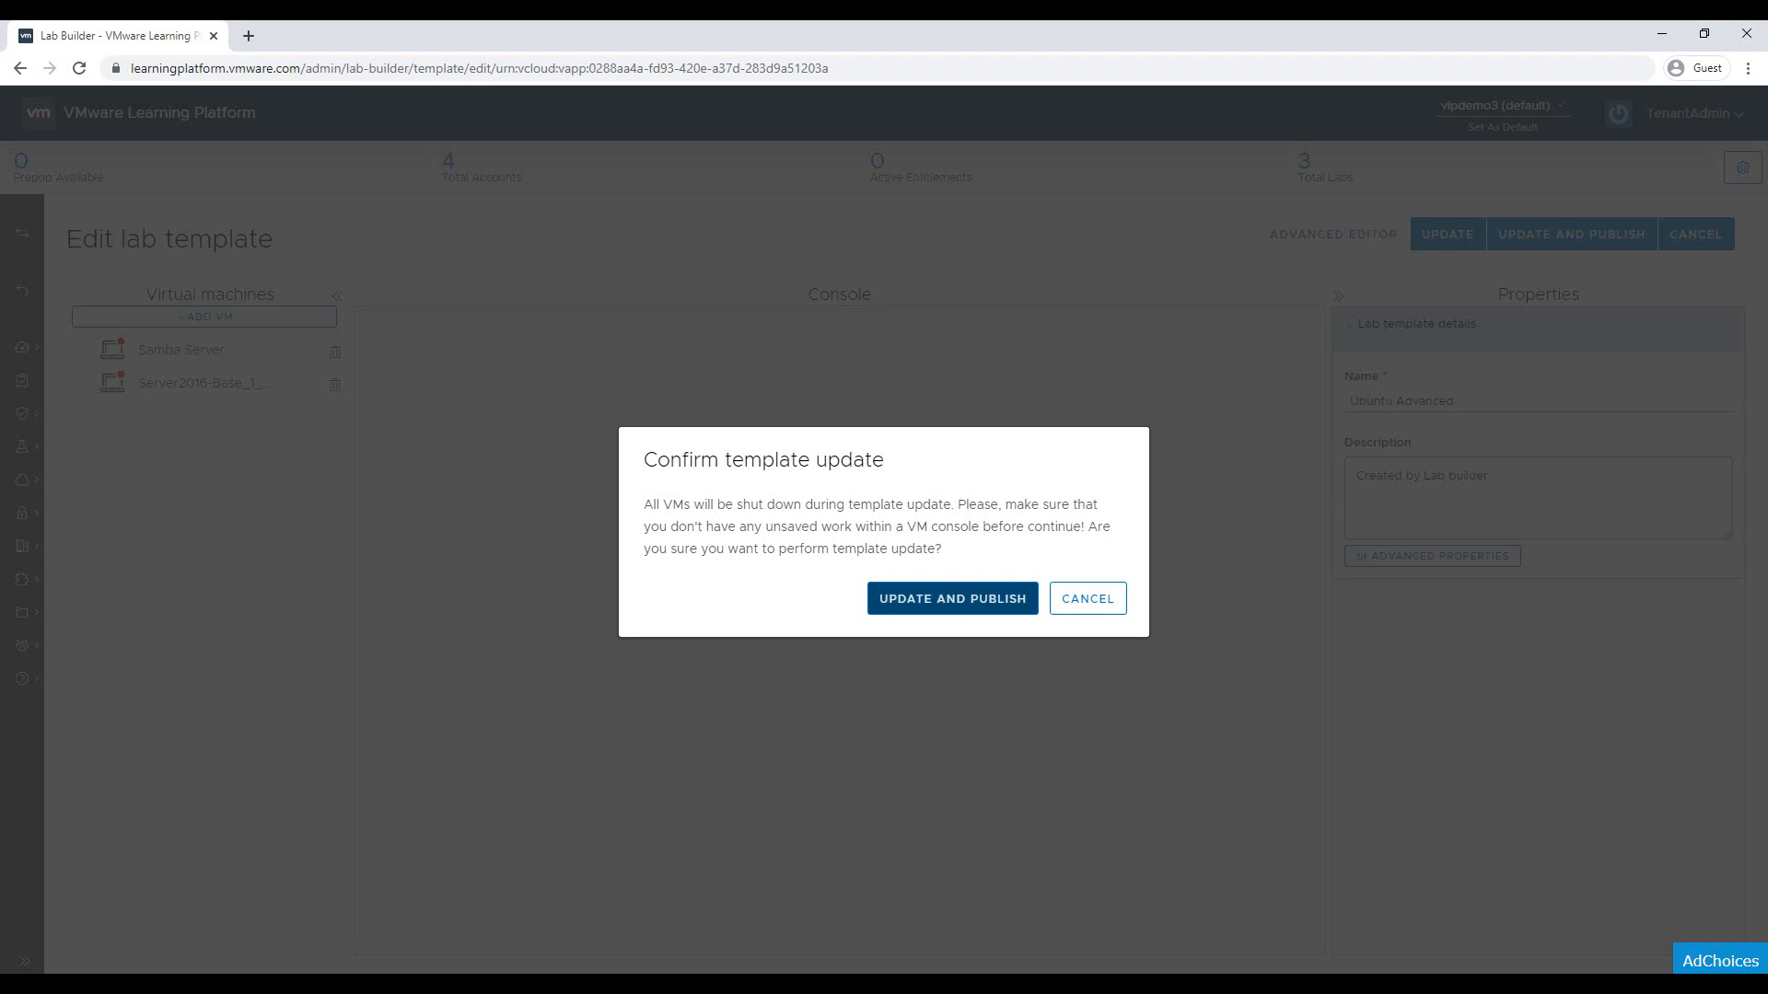
# Confirm Update and Publish for Ubuntu Advanced and let it run in the background
pyautogui.click(908, 596)
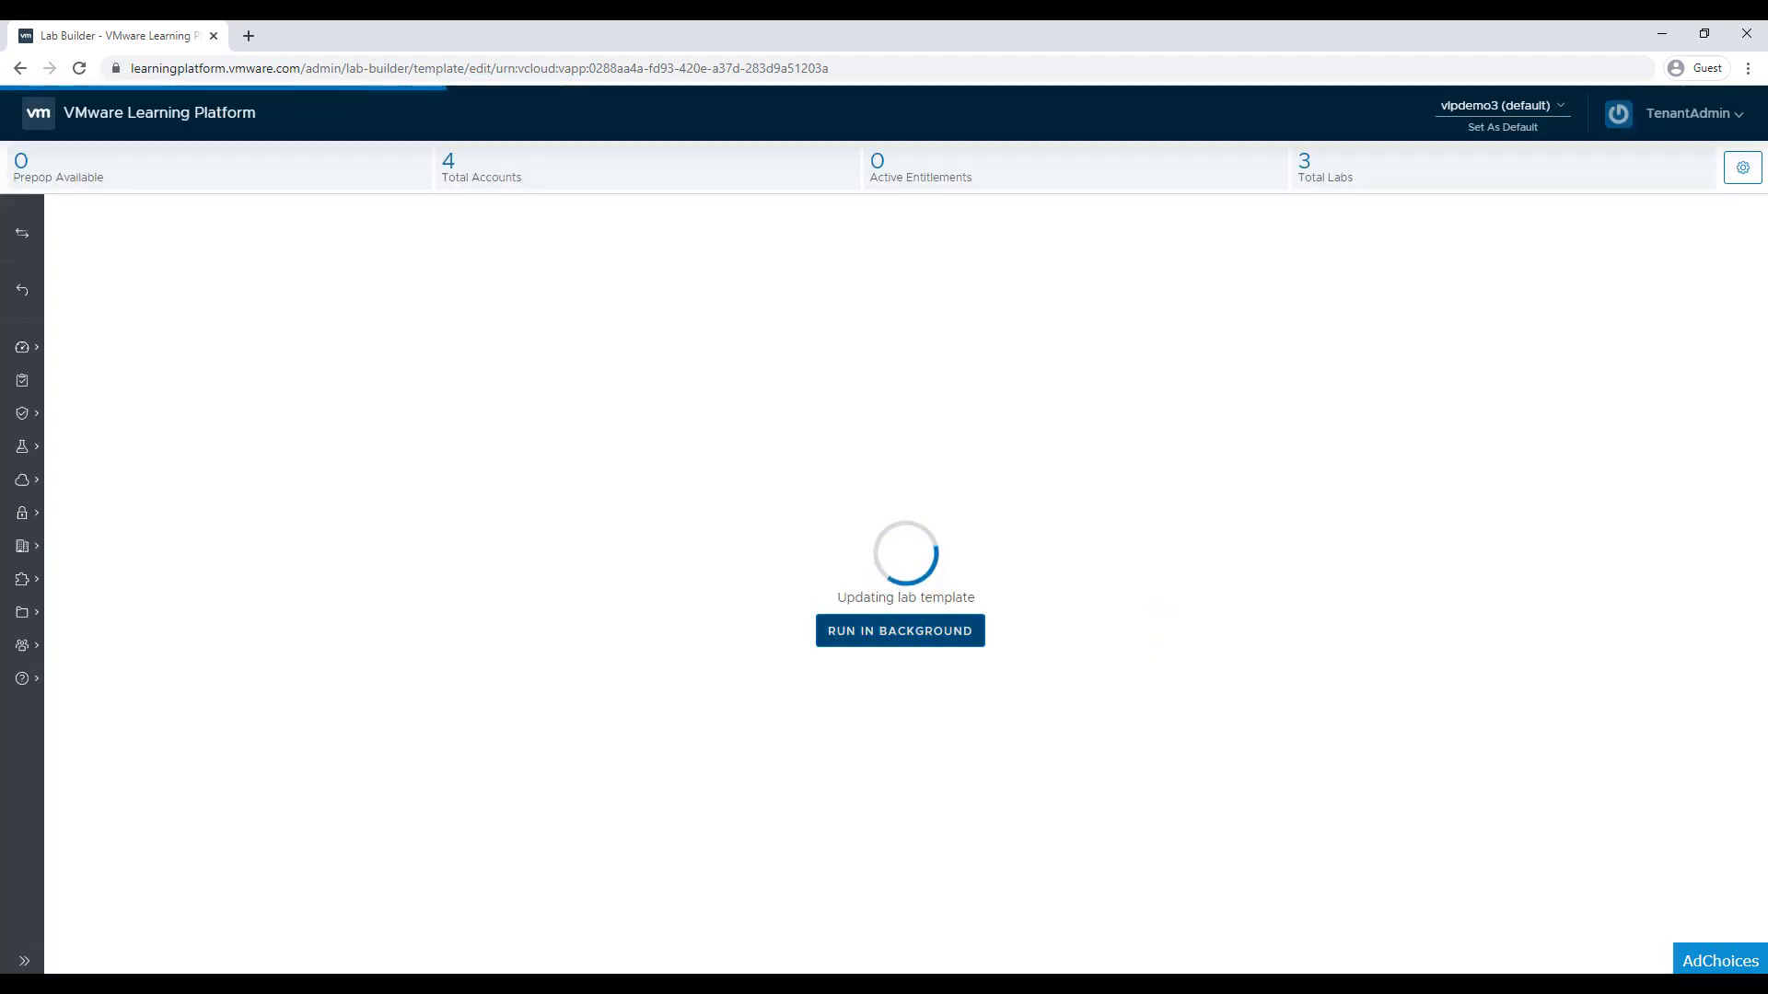
pyautogui.click(911, 634)
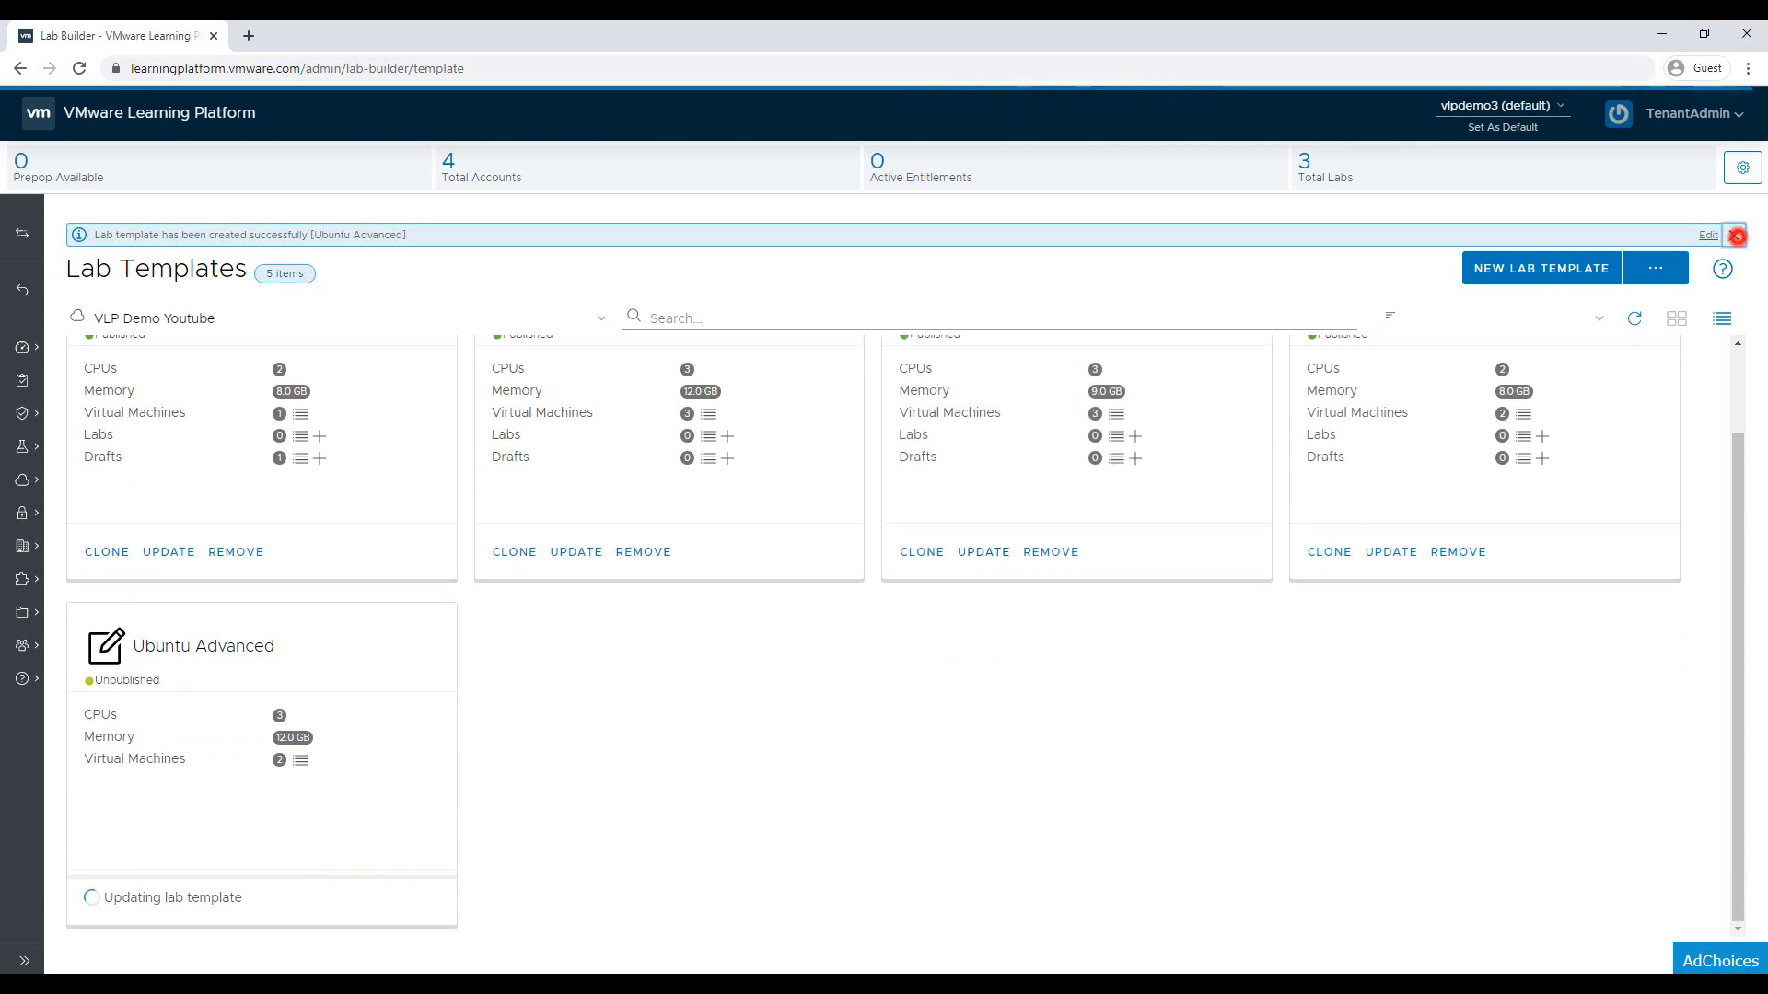
# Dismiss the 'Lab template has been created successfully' banner
pyautogui.click(1734, 234)
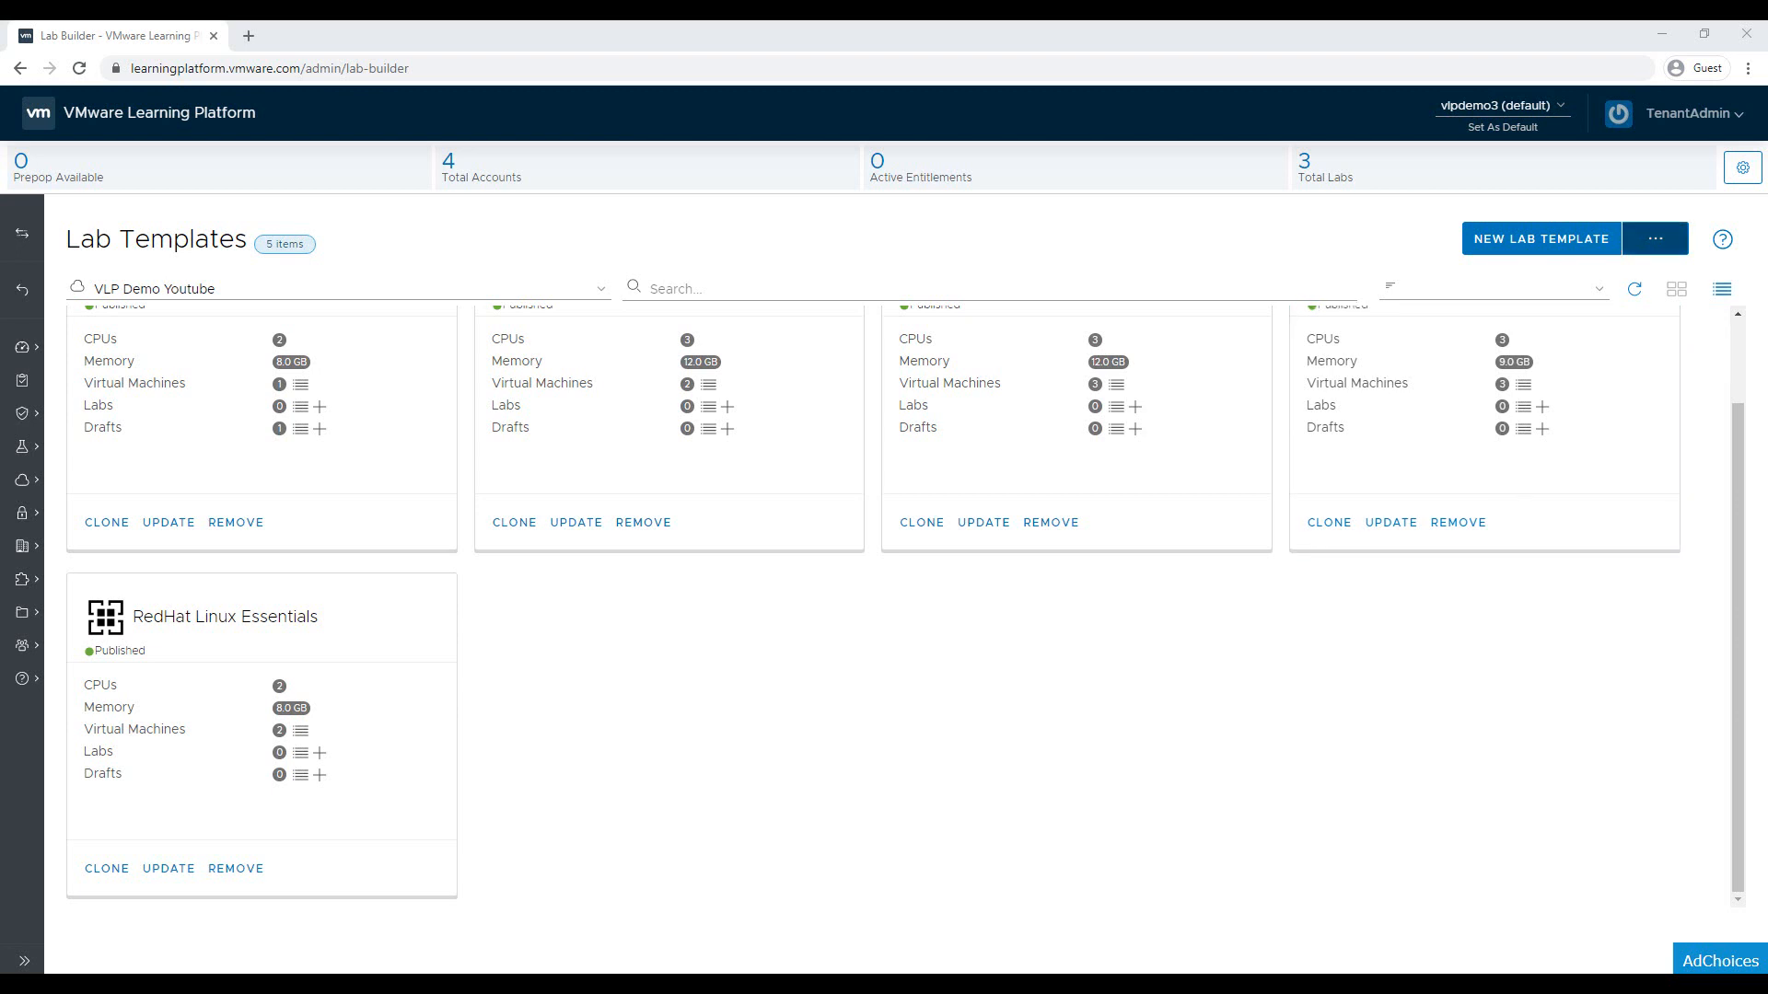
# Open Upload VMs/ISOs from the menu beside NEW LAB TEMPLATE
pyautogui.click(1647, 242)
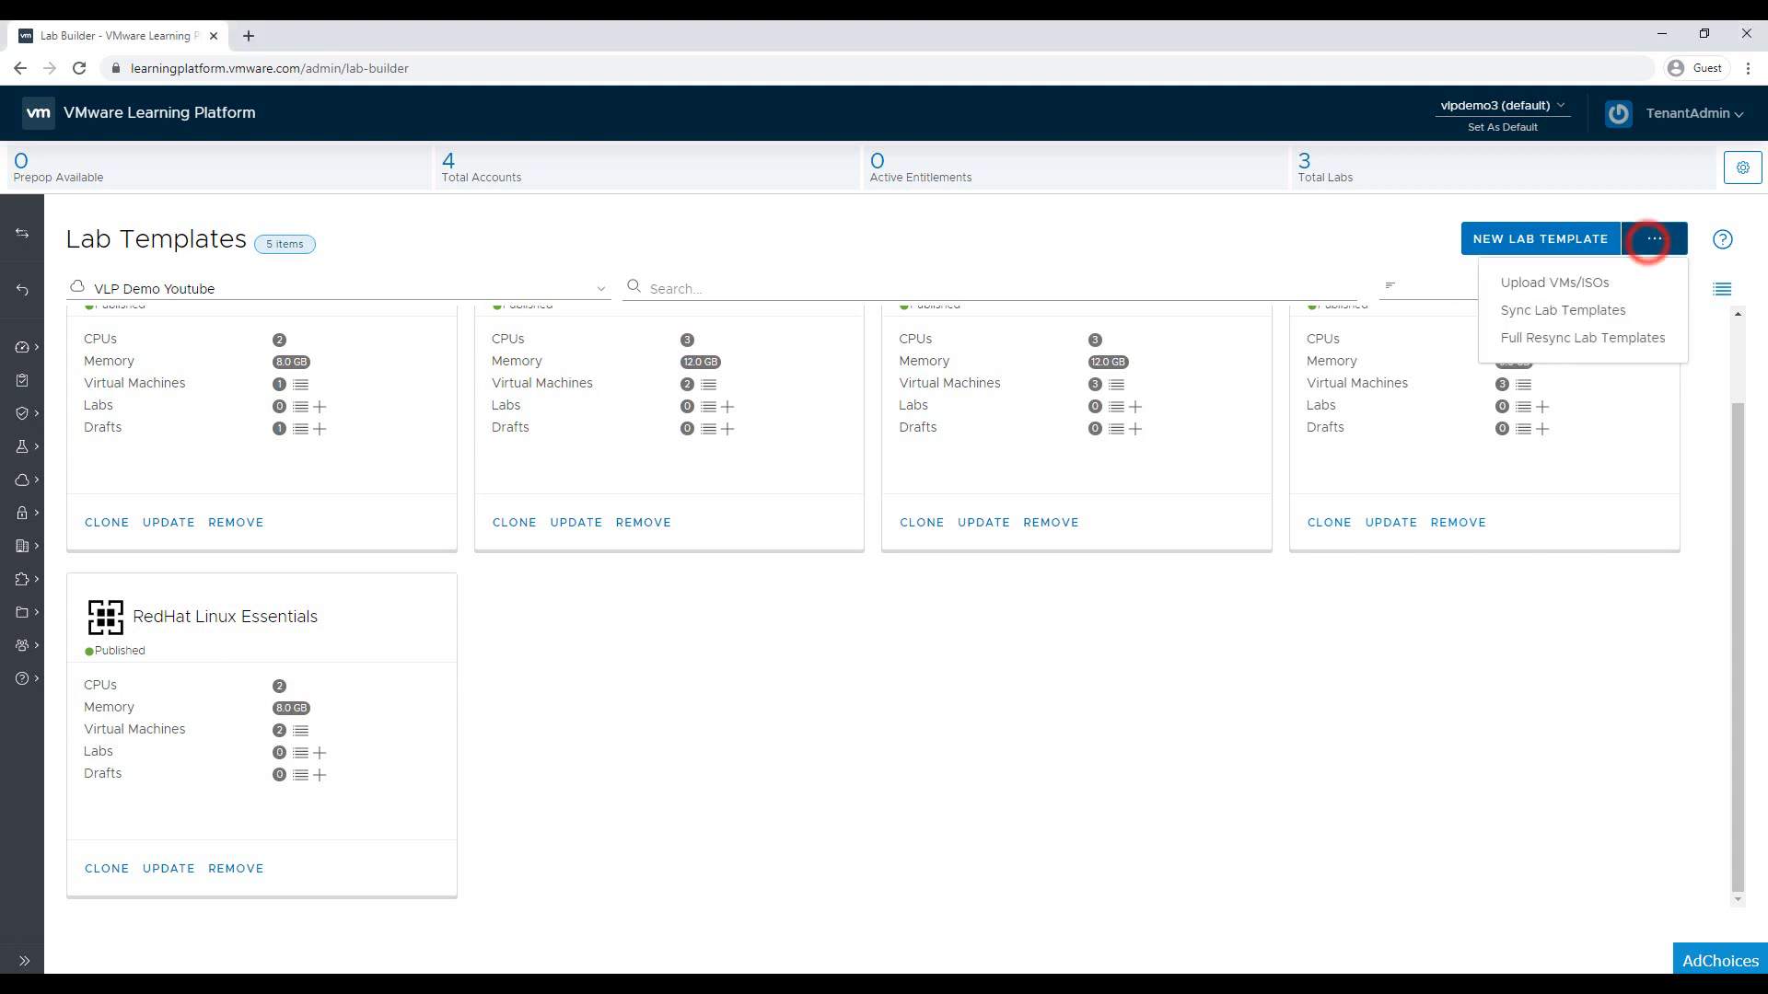
pyautogui.click(1628, 282)
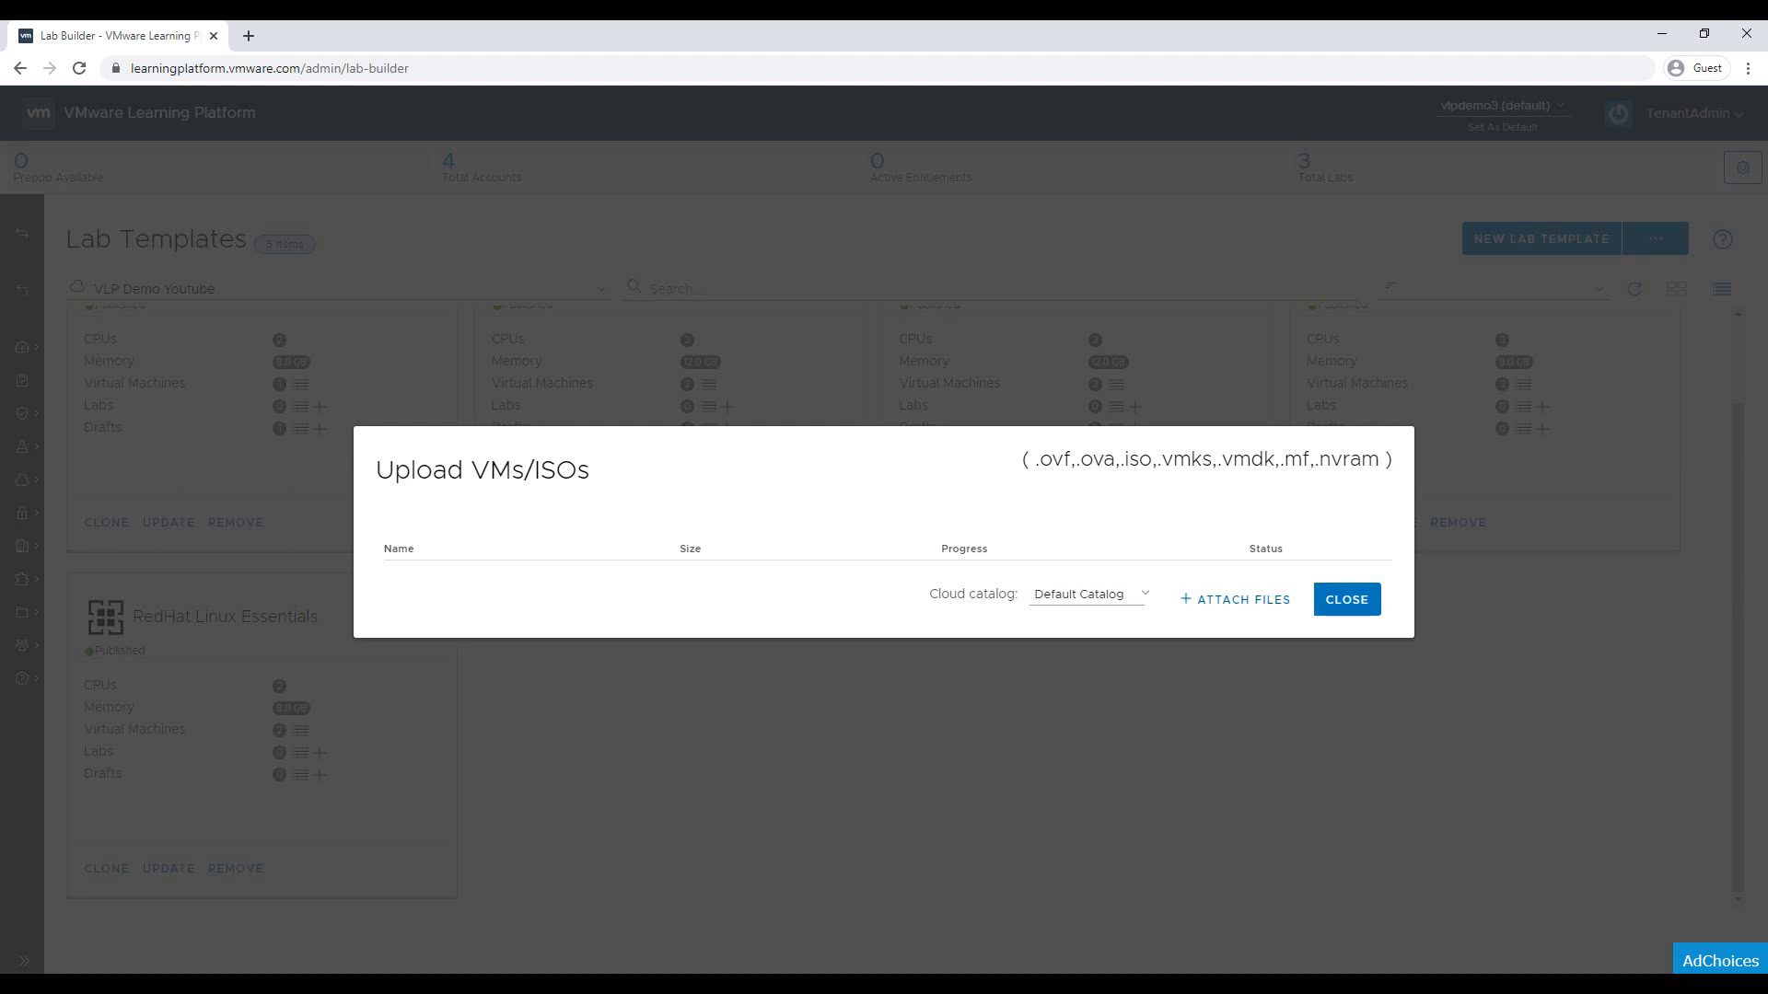
# Attach Ubuntu 18.04.iso from the ISO folder to the upload list
pyautogui.click(1202, 600)
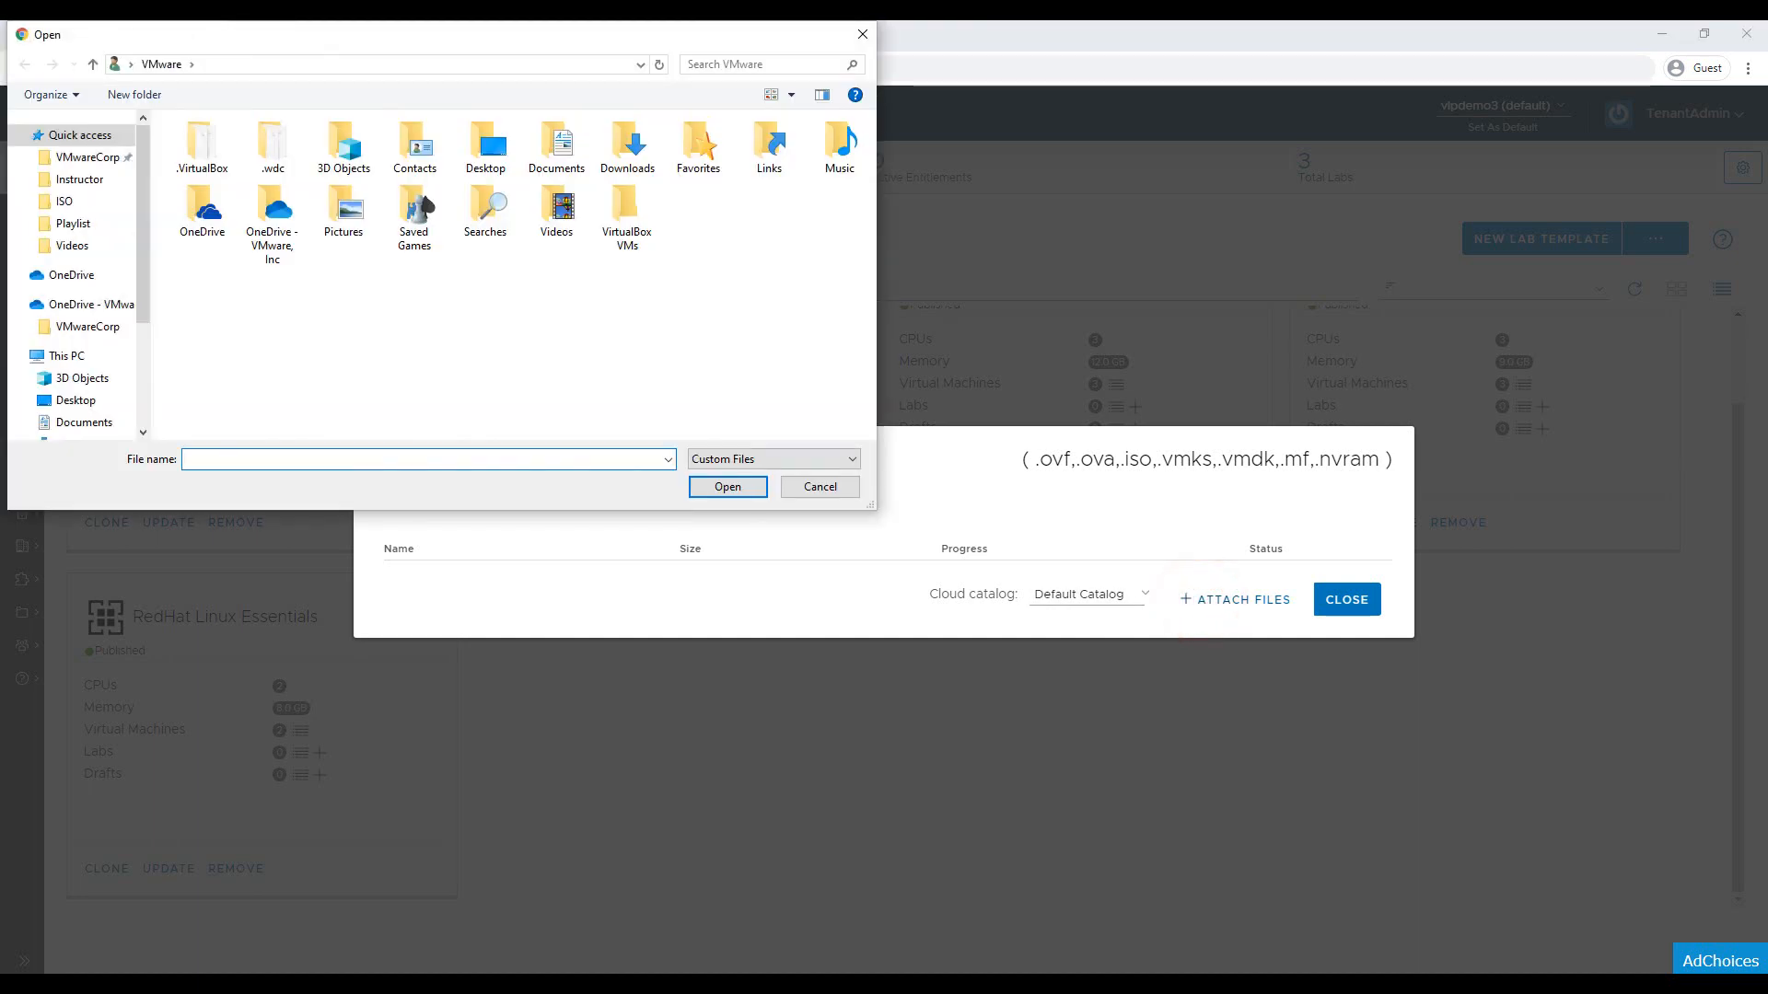
pyautogui.click(110, 203)
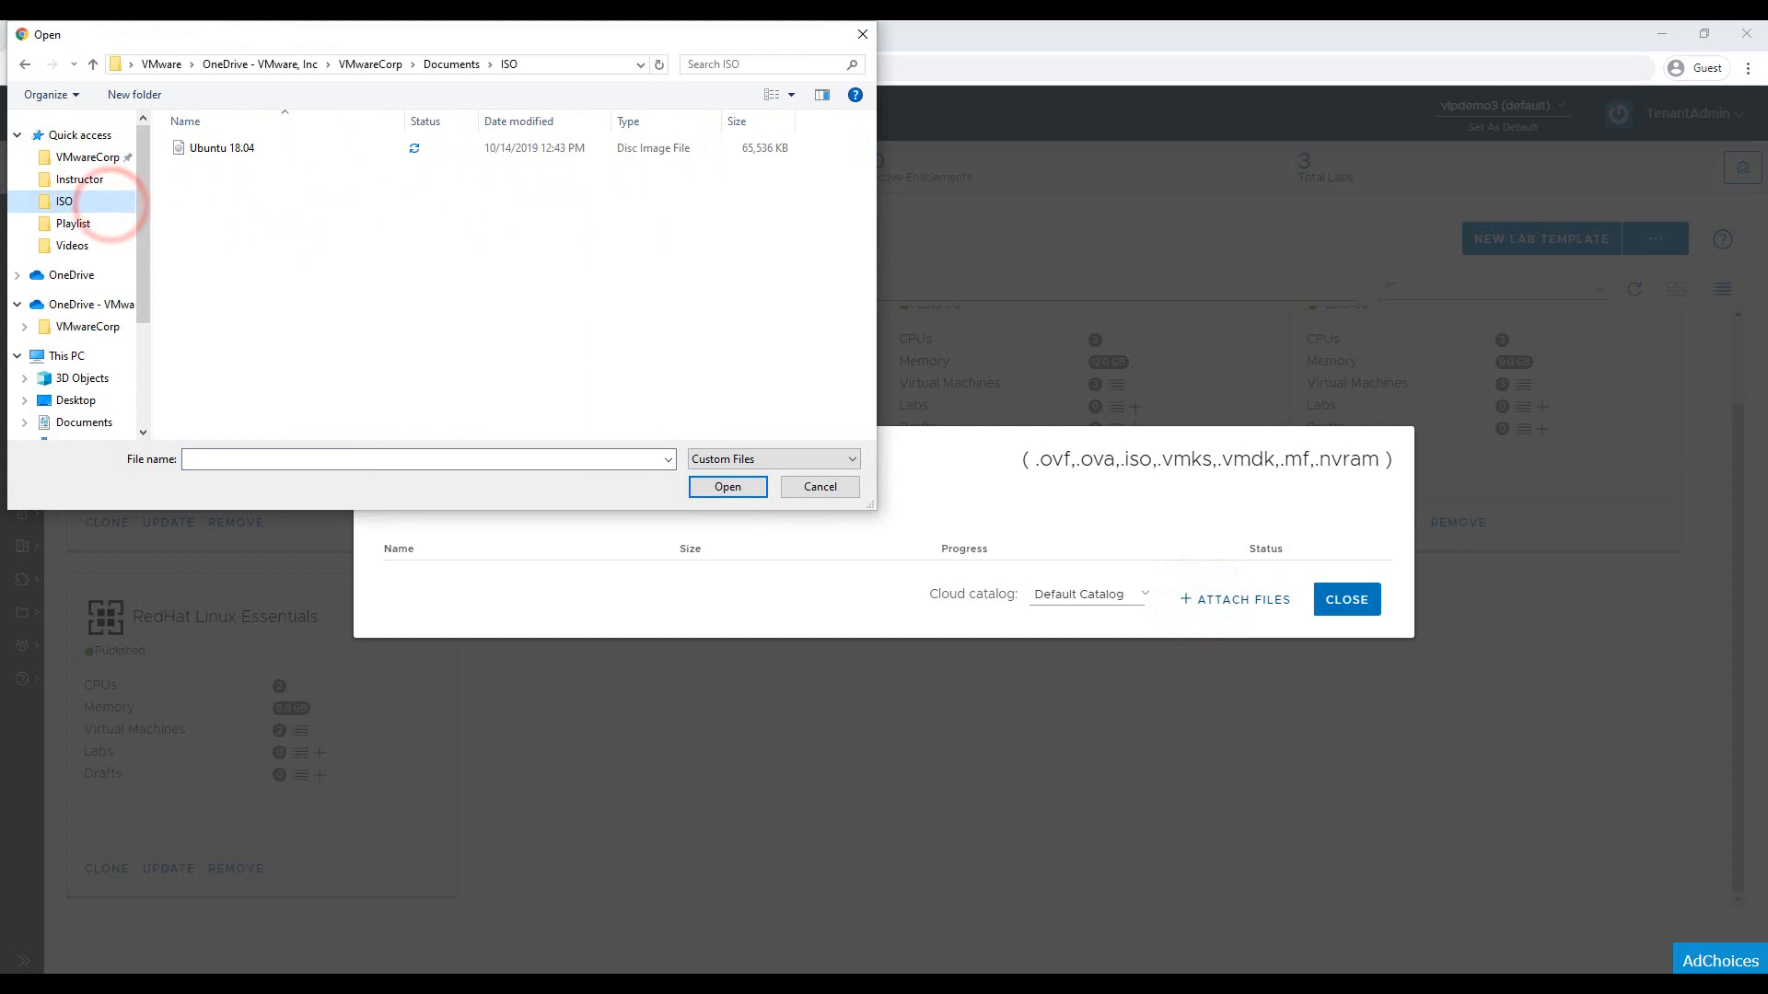
pyautogui.click(218, 150)
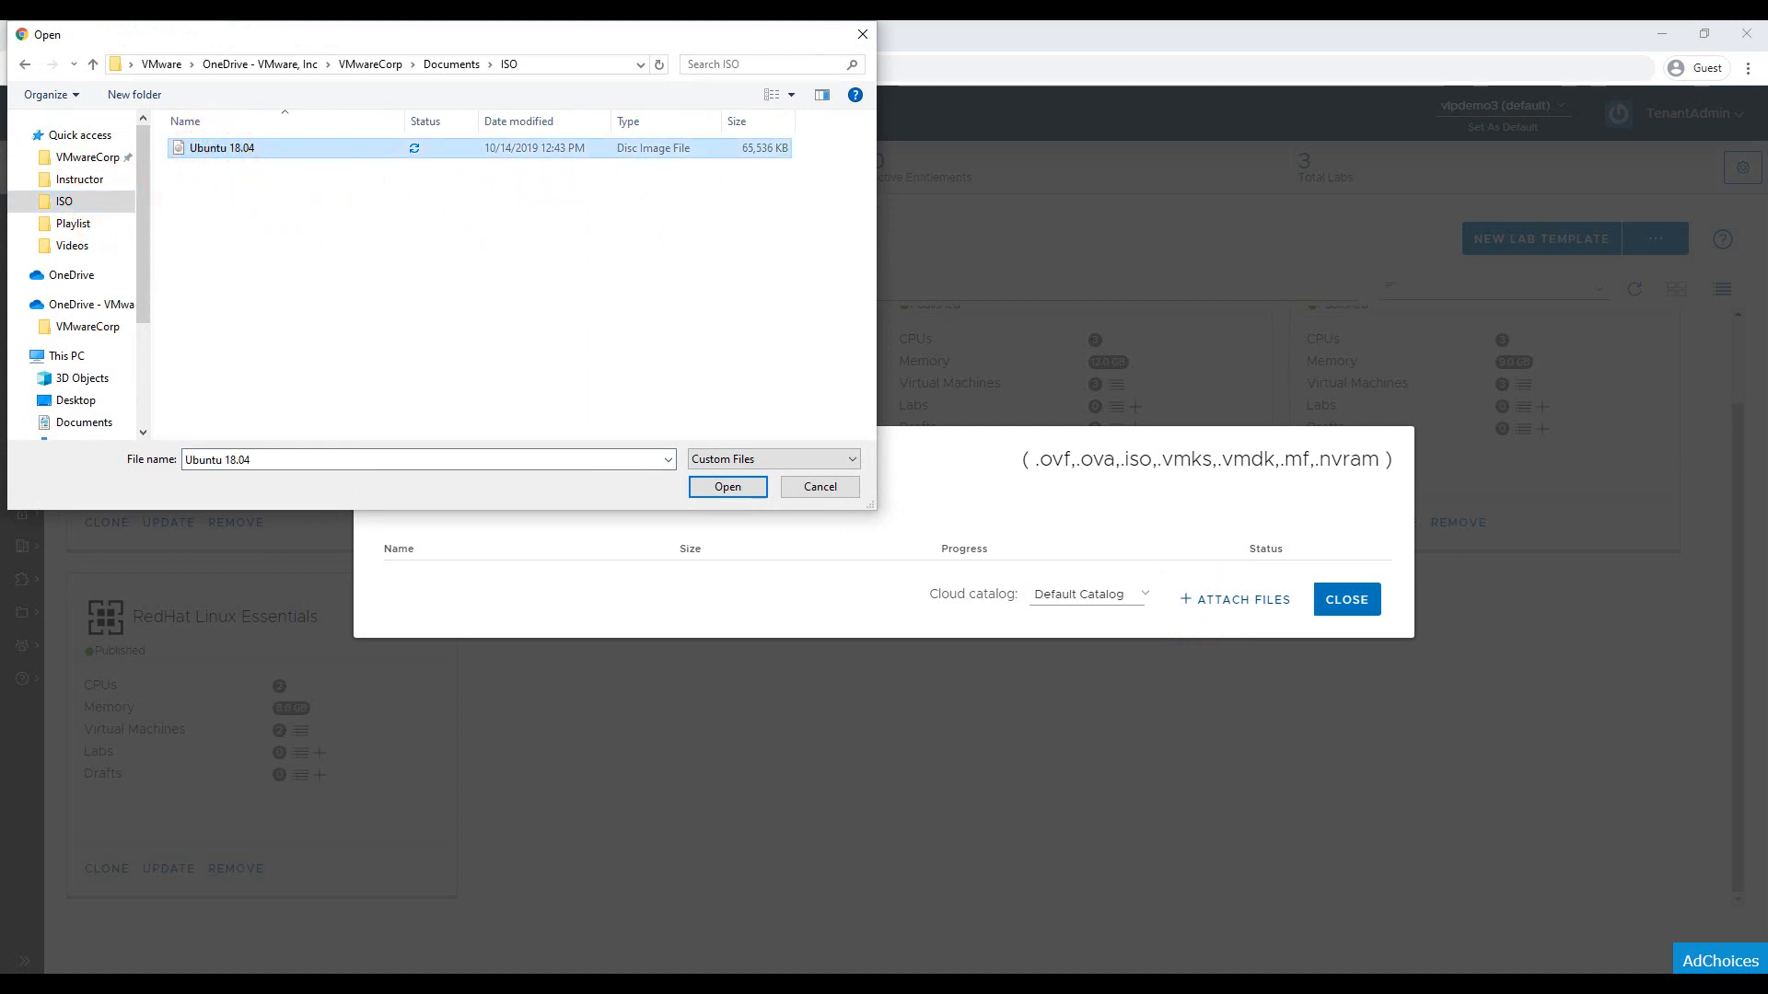
pyautogui.click(723, 486)
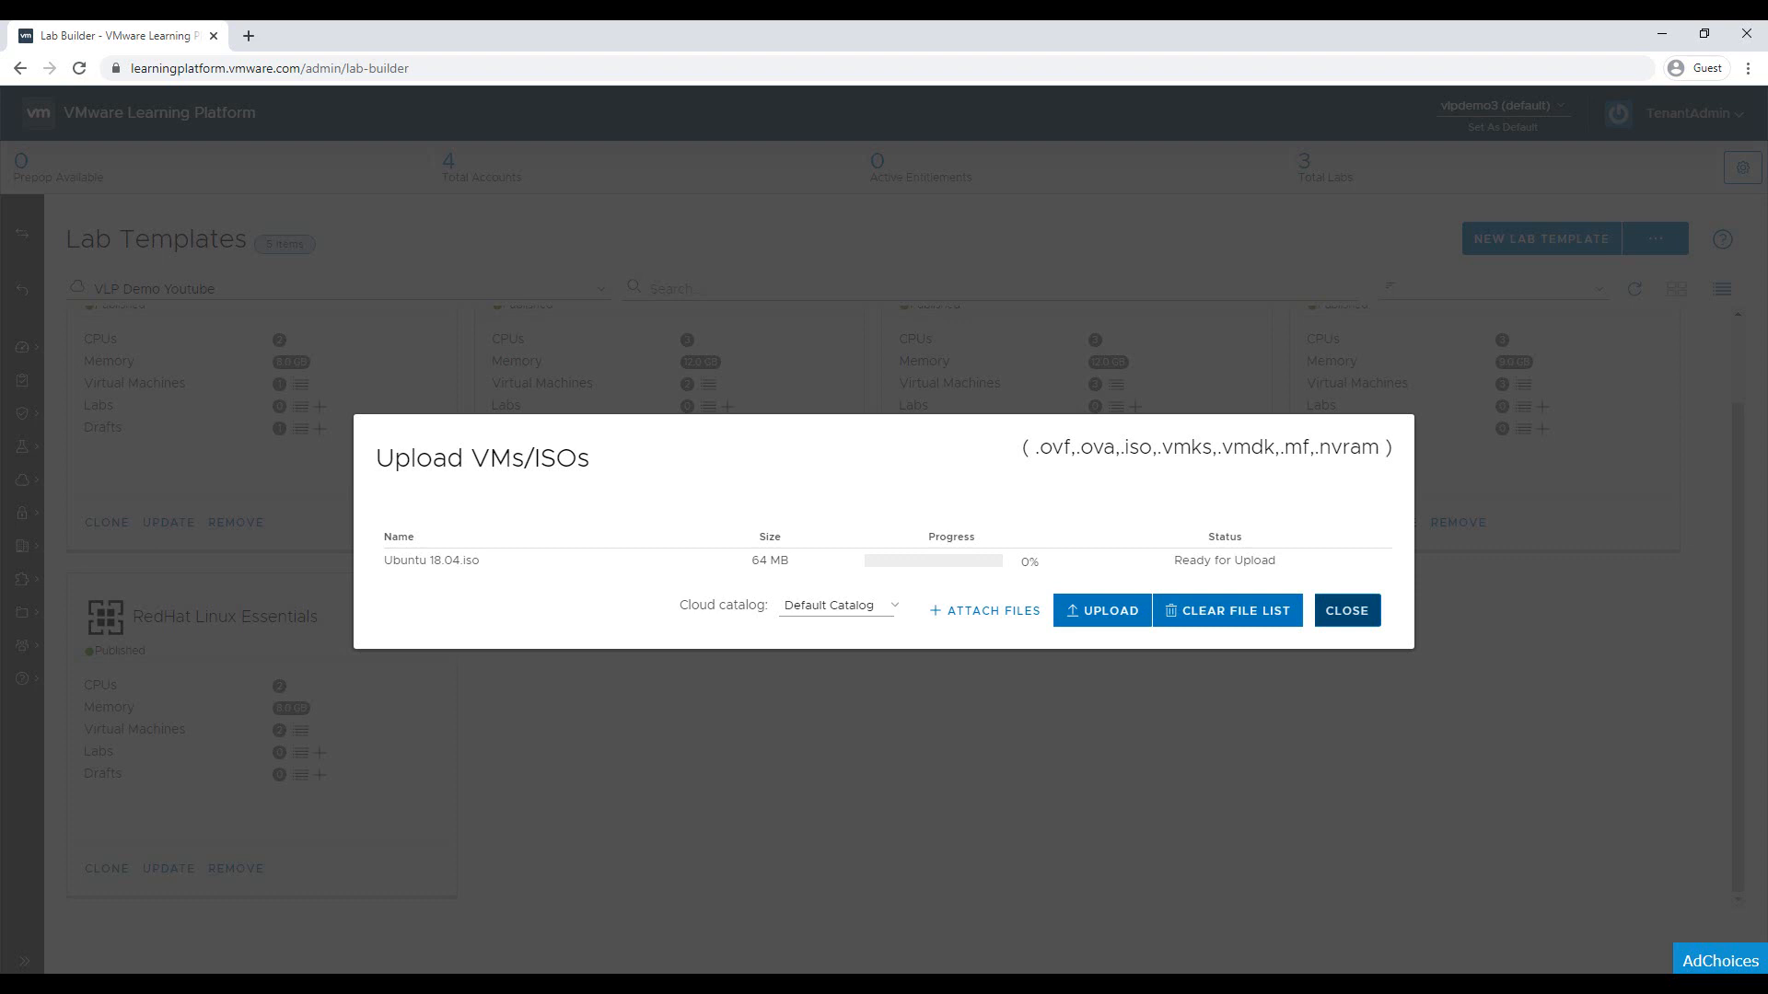
# Close the Upload VMs/ISOs dialog to return to Lab Templates
pyautogui.click(1347, 611)
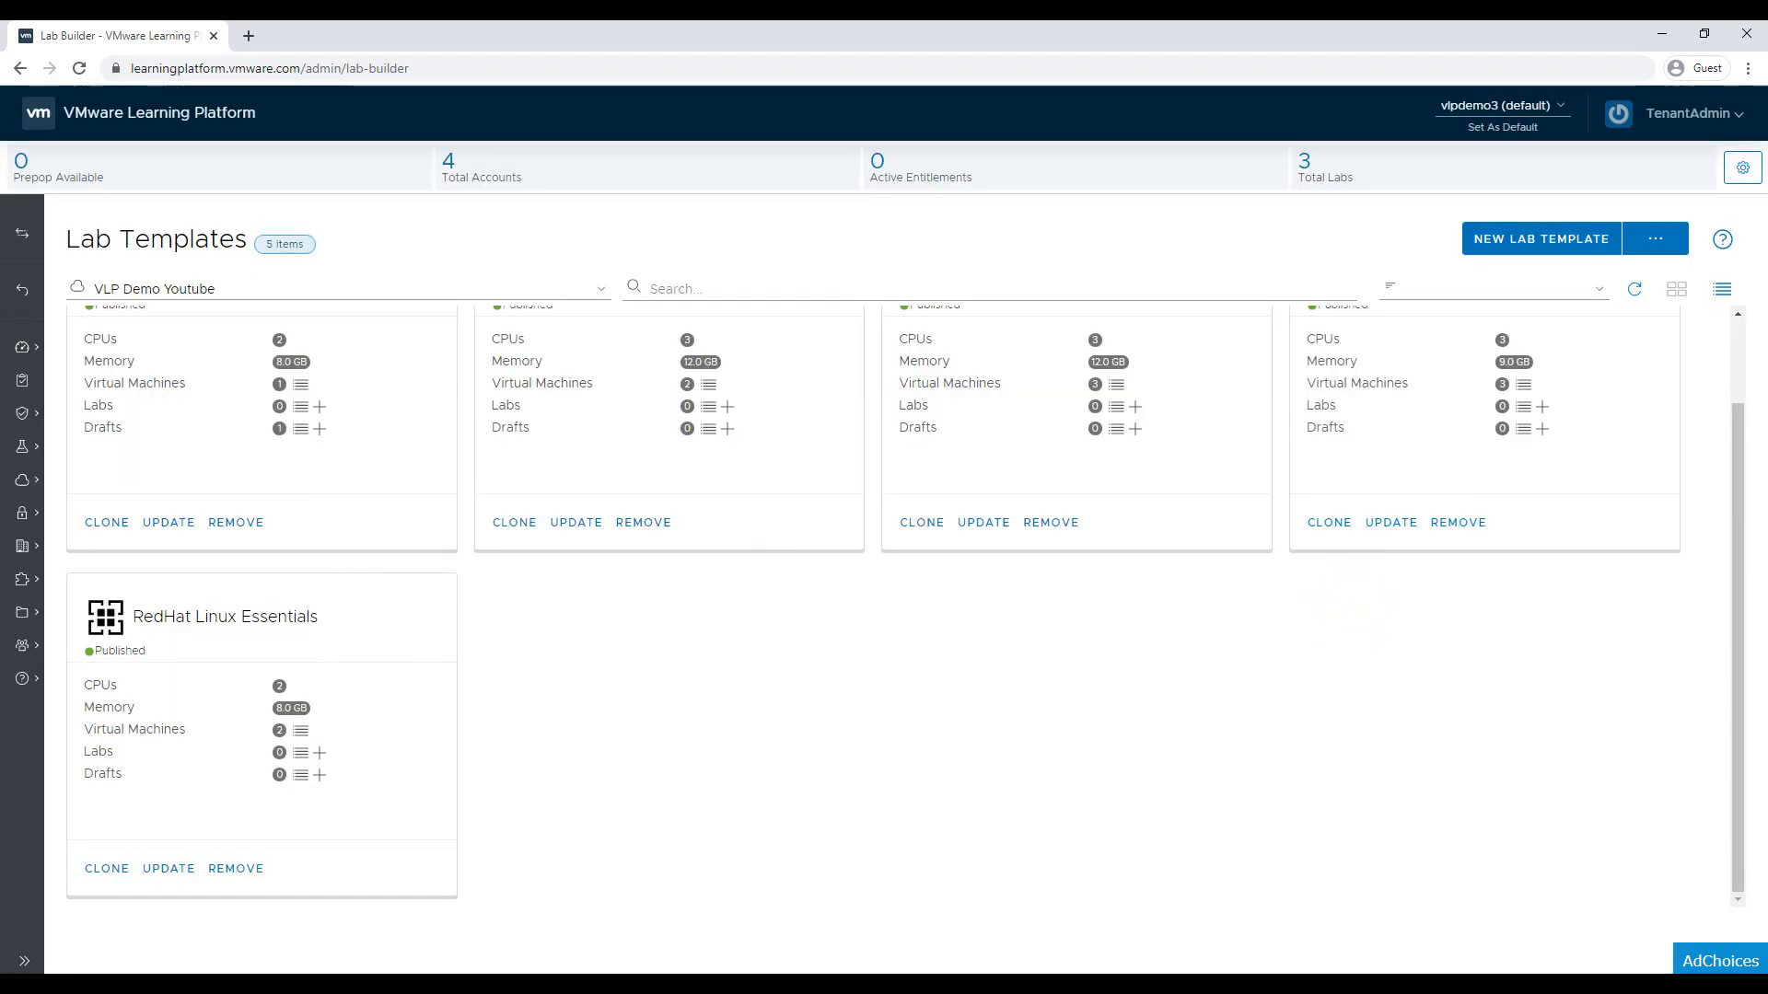